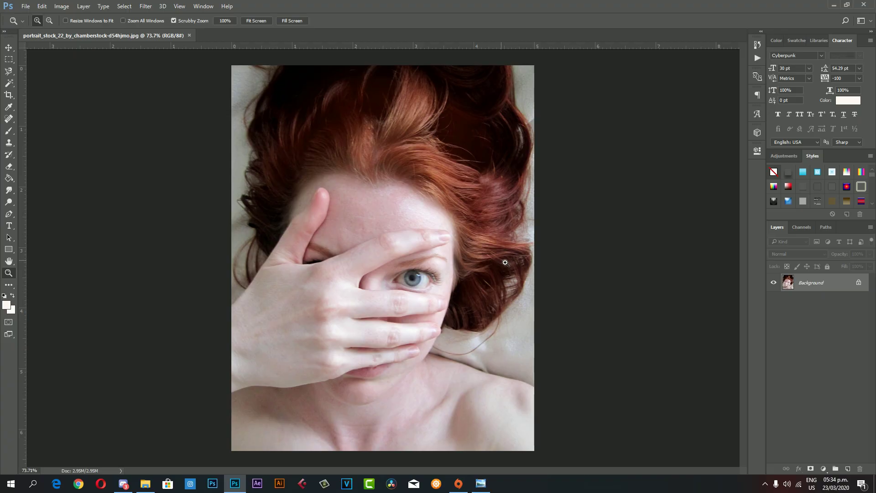
- Duplicate the portrait layer and raise the copy's Levels black point to 12
{"action": "key", "text": "ctrl+j"}
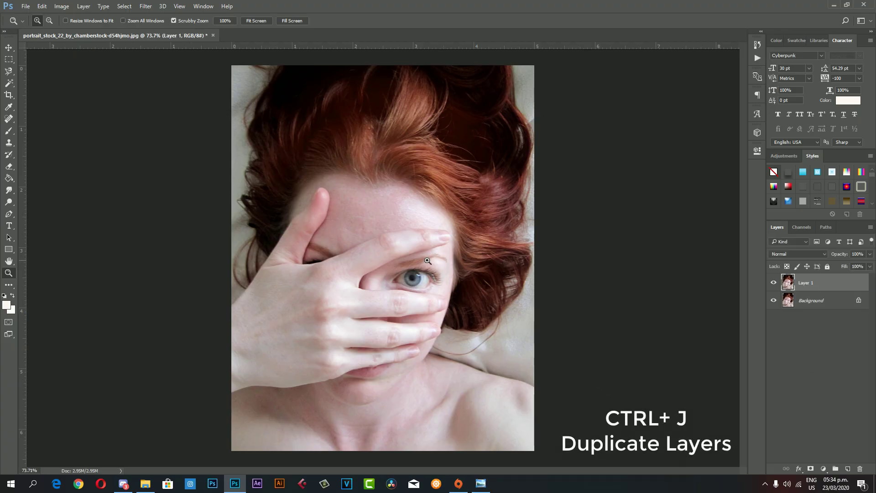
{"action": "mouse_move", "coordinate": [424, 260]}
{"action": "left_mouse_down"}
{"action": "mouse_move", "coordinate": [397, 254]}
{"action": "mouse_move", "coordinate": [405, 253]}
{"action": "left_mouse_up"}
{"action": "left_click", "coordinate": [62, 6]}
{"action": "mouse_move", "coordinate": [75, 29]}
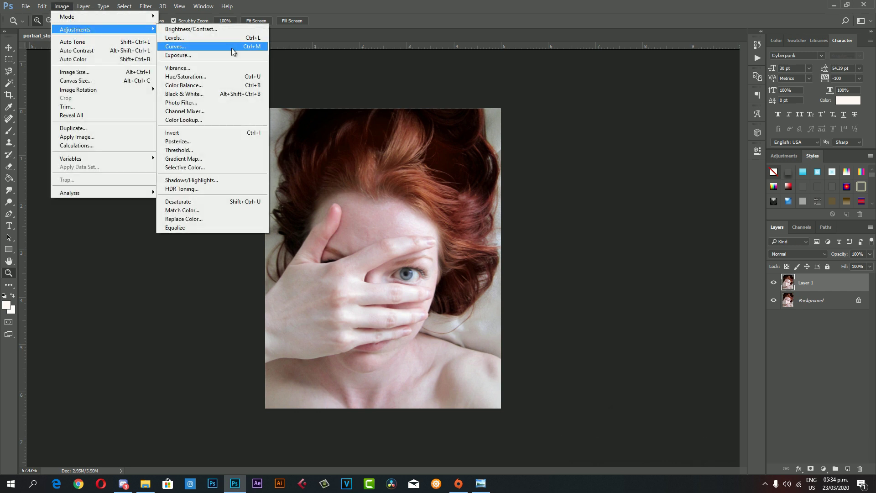
{"action": "left_click", "coordinate": [234, 38]}
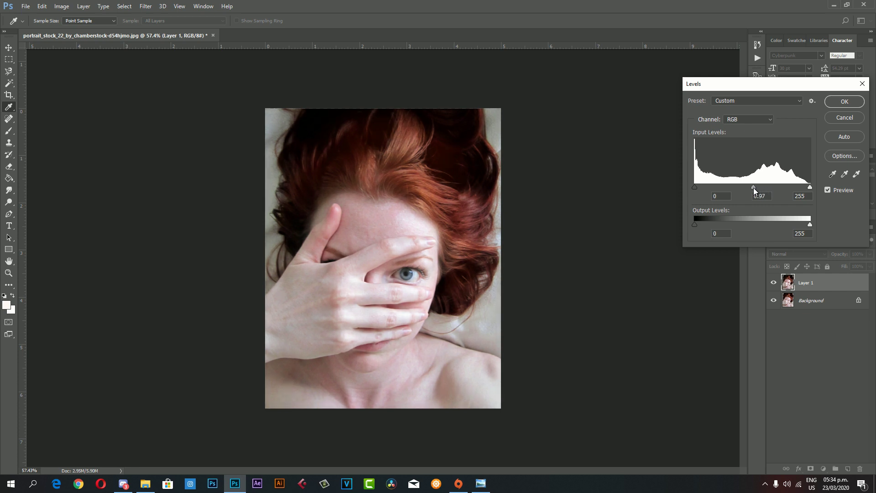
{"action": "left_click", "coordinate": [754, 187]}
{"action": "left_click_drag", "start_coordinate": [696, 187], "coordinate": [700, 188]}
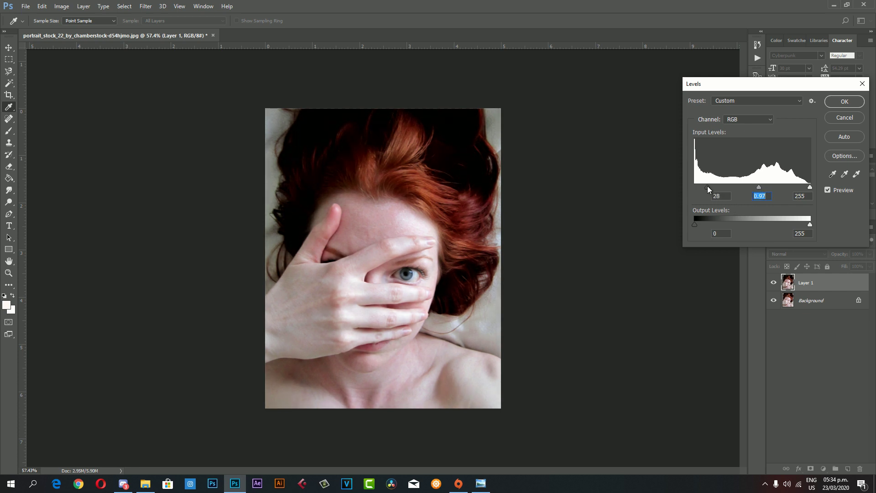
{"action": "left_click", "coordinate": [806, 188]}
{"action": "left_click", "coordinate": [844, 101]}
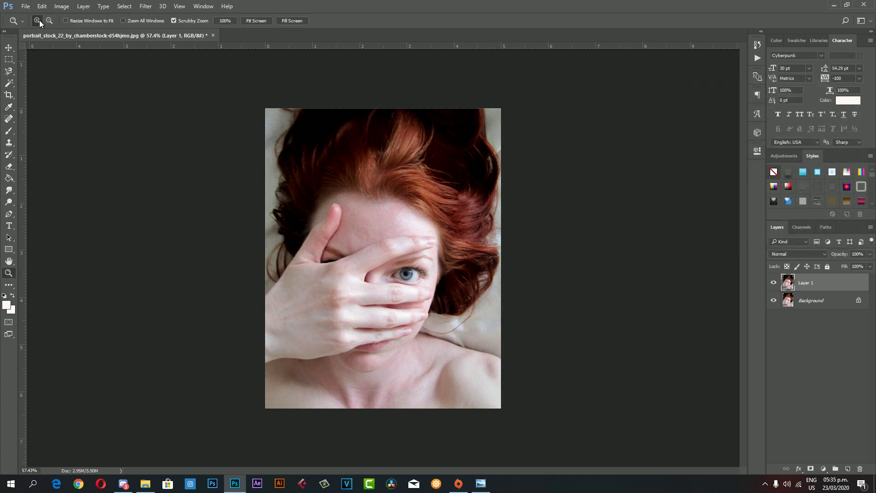
- Add a Curves point near input 148 / output 118 to darken the midtones
{"action": "left_click", "coordinate": [61, 6]}
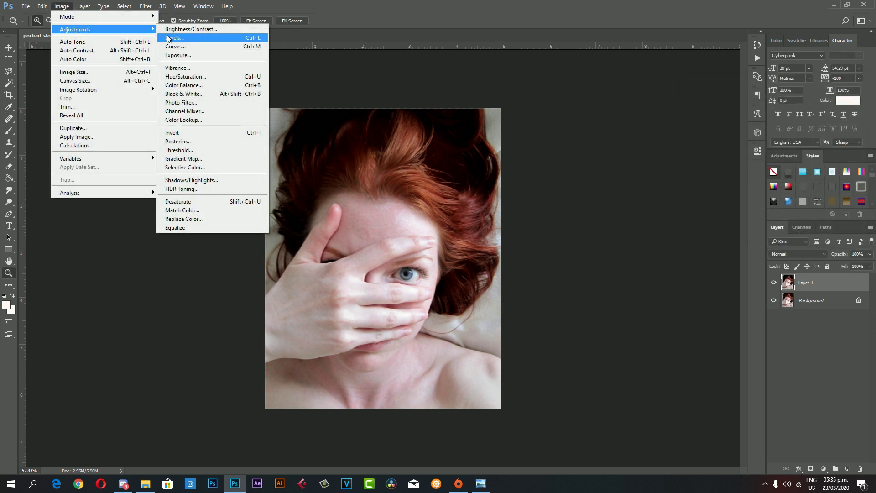
{"action": "left_click", "coordinate": [179, 46]}
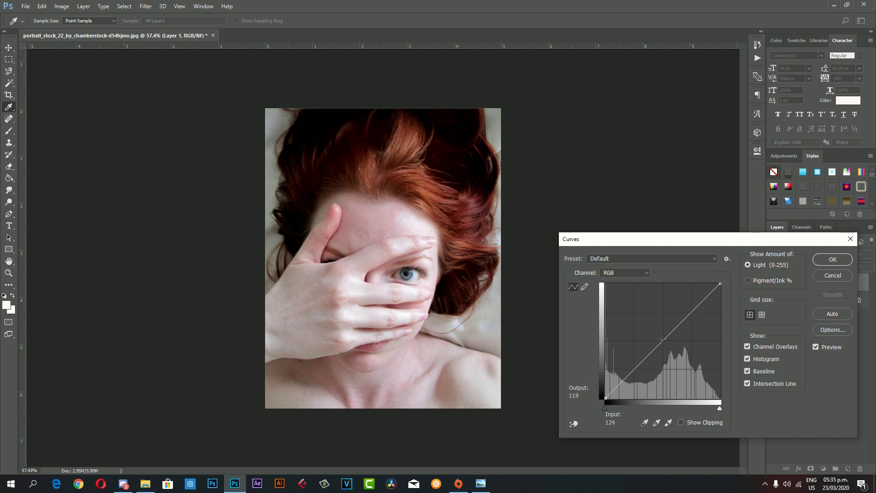
{"action": "left_click_drag", "start_coordinate": [663, 341], "coordinate": [674, 345]}
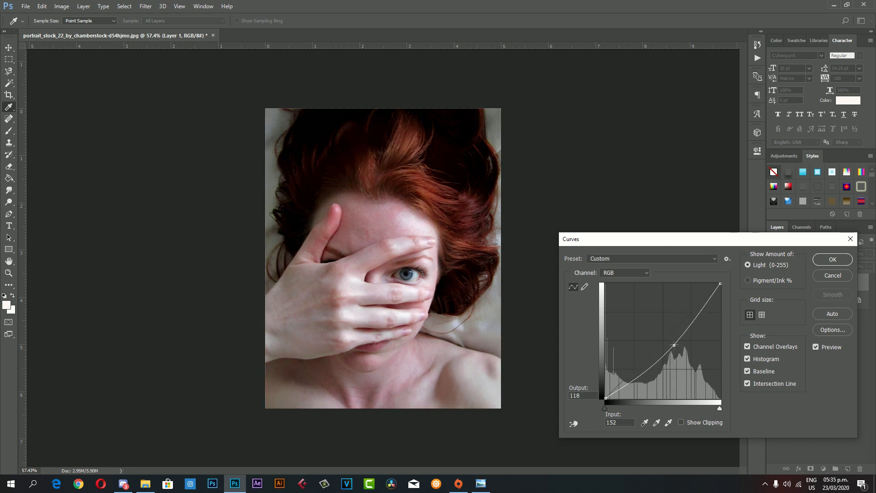
{"action": "left_click_drag", "start_coordinate": [674, 346], "coordinate": [673, 346]}
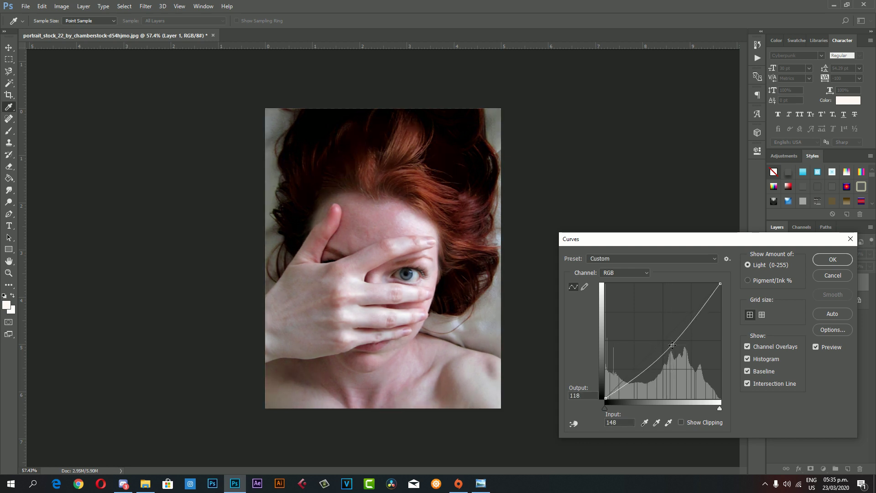
{"action": "left_click", "coordinate": [832, 259]}
- Zoom the view to 100% and select the Pen tool
{"action": "key", "text": "z"}
{"action": "scroll", "coordinate": [323, 324], "scroll_direction": "down", "scroll_amount": 3}
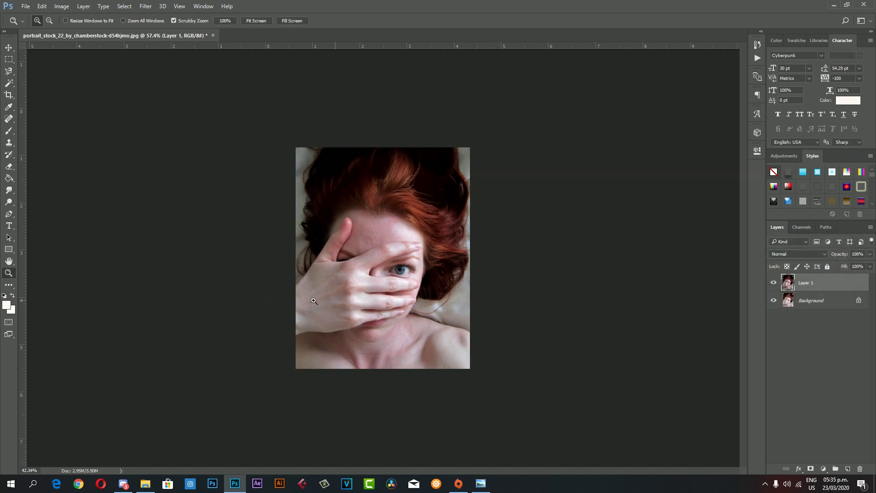
{"action": "scroll", "coordinate": [336, 299], "scroll_direction": "up", "scroll_amount": 2}
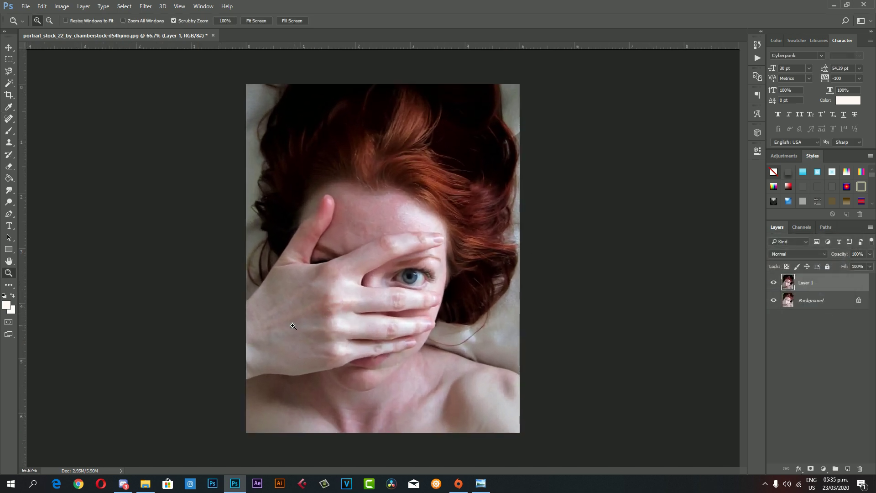
{"action": "scroll", "coordinate": [293, 326], "scroll_direction": "up", "scroll_amount": 1}
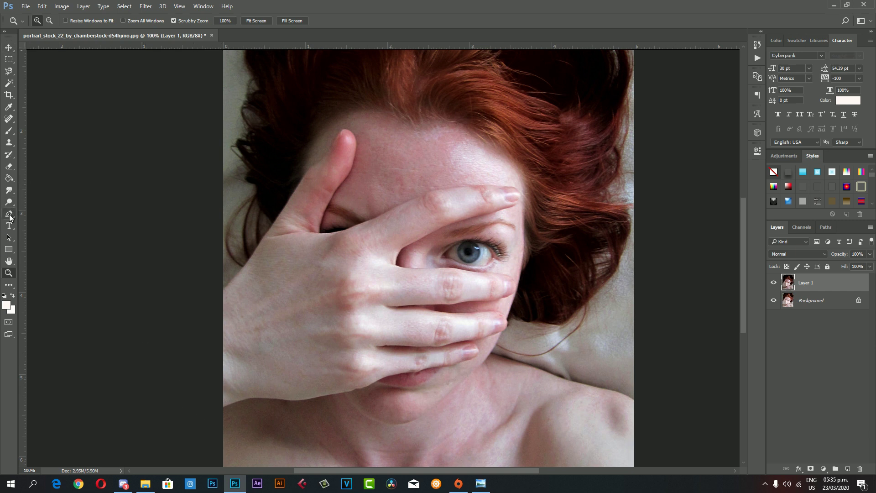
{"action": "left_click", "coordinate": [9, 215]}
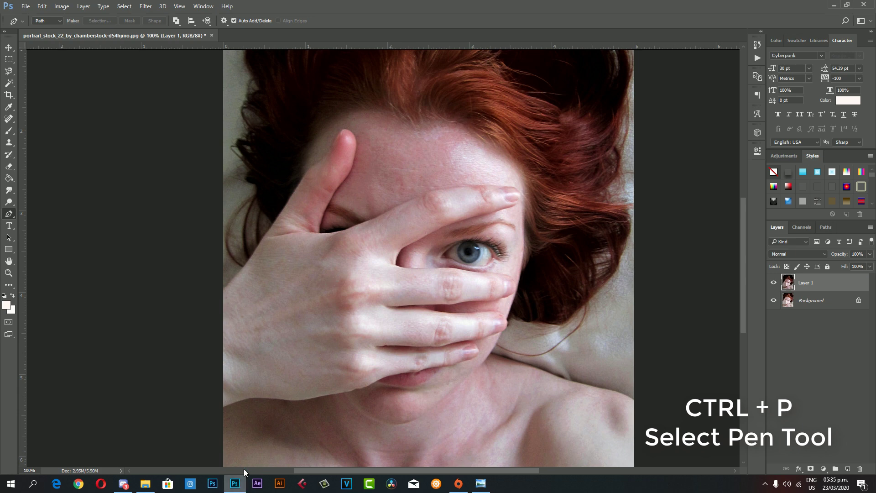
- Zoom in on the hand and begin the path along its lower edge
{"action": "scroll", "coordinate": [248, 364], "scroll_direction": "down", "scroll_amount": 1}
{"action": "scroll", "coordinate": [249, 364], "scroll_direction": "down", "scroll_amount": 1}
{"action": "key", "text": "z"}
{"action": "mouse_move", "coordinate": [220, 365]}
{"action": "left_mouse_down"}
{"action": "mouse_move", "coordinate": [254, 369]}
{"action": "mouse_move", "coordinate": [274, 358]}
{"action": "left_mouse_up"}
{"action": "key", "text": "p"}
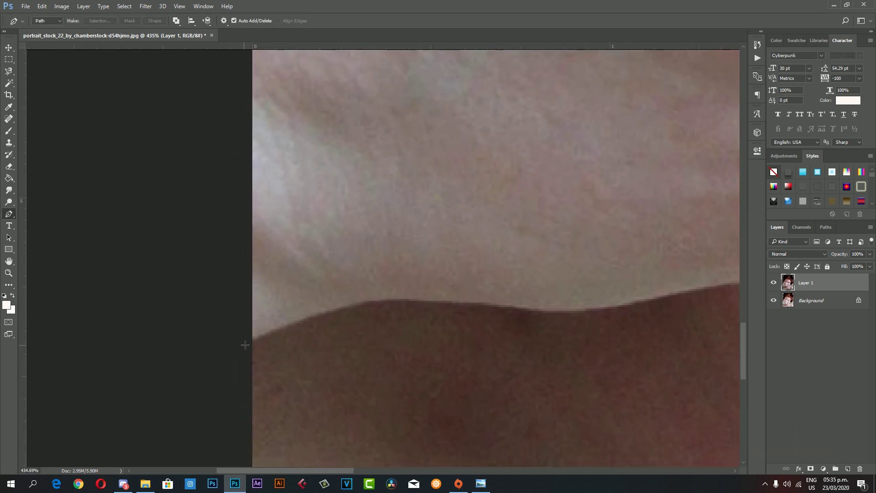
{"action": "left_click", "coordinate": [247, 343]}
{"action": "left_click_drag", "start_coordinate": [340, 306], "coordinate": [374, 299]}
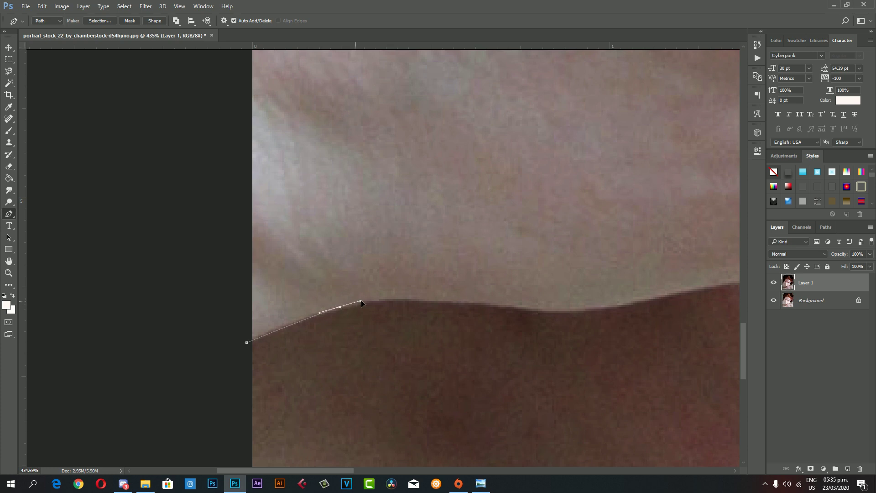
{"action": "left_click", "coordinate": [467, 302]}
{"action": "key", "text": "ctrl+z"}
{"action": "left_click", "coordinate": [425, 299]}
{"action": "left_click", "coordinate": [500, 307]}
{"action": "left_click", "coordinate": [603, 311]}
- Extend the path toward the lips and along the lower finger
{"action": "scroll", "coordinate": [603, 311], "scroll_direction": "right", "scroll_amount": 5}
{"action": "left_click", "coordinate": [367, 287]}
{"action": "left_click", "coordinate": [444, 275]}
{"action": "left_click_drag", "start_coordinate": [476, 273], "coordinate": [496, 258]}
{"action": "scroll", "coordinate": [497, 257], "scroll_direction": "up", "scroll_amount": 3}
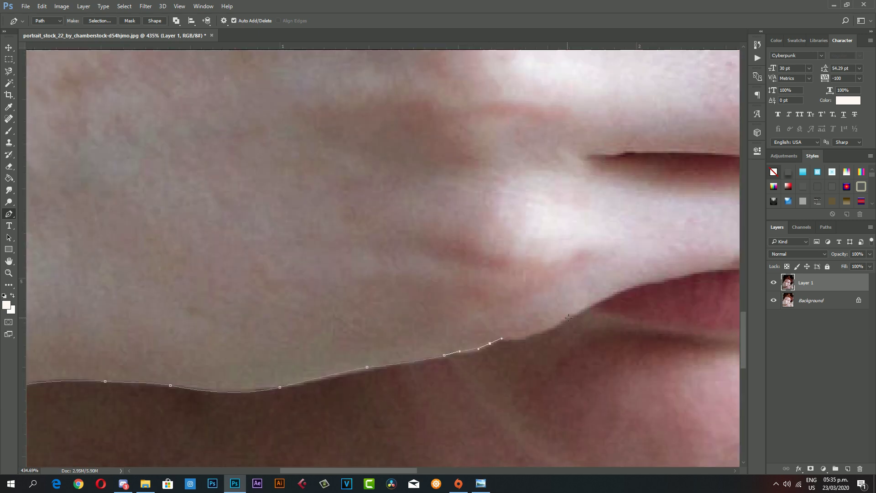
{"action": "left_click", "coordinate": [572, 317]}
{"action": "scroll", "coordinate": [571, 318], "scroll_direction": "right", "scroll_amount": 4}
{"action": "left_click_drag", "start_coordinate": [388, 282], "coordinate": [408, 278]}
{"action": "left_click_drag", "start_coordinate": [475, 267], "coordinate": [530, 286]}
{"action": "left_click", "coordinate": [515, 264]}
{"action": "scroll", "coordinate": [592, 245], "scroll_direction": "up", "scroll_amount": 2}
{"action": "scroll", "coordinate": [593, 245], "scroll_direction": "right", "scroll_amount": 3}
- Trace around the first fingertip and up to the upper fingertip
{"action": "left_click", "coordinate": [449, 317]}
{"action": "left_click", "coordinate": [487, 303]}
{"action": "left_click", "coordinate": [553, 273]}
{"action": "left_click", "coordinate": [555, 241]}
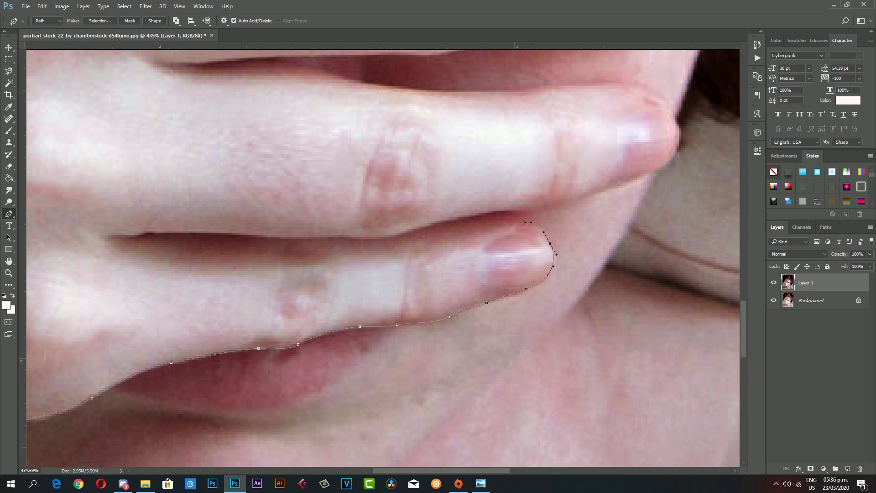
{"action": "scroll", "coordinate": [555, 241], "scroll_direction": "up", "scroll_amount": 3}
{"action": "left_click_drag", "start_coordinate": [484, 336], "coordinate": [519, 331]}
{"action": "scroll", "coordinate": [519, 331], "scroll_direction": "right", "scroll_amount": 3}
{"action": "left_click", "coordinate": [467, 326]}
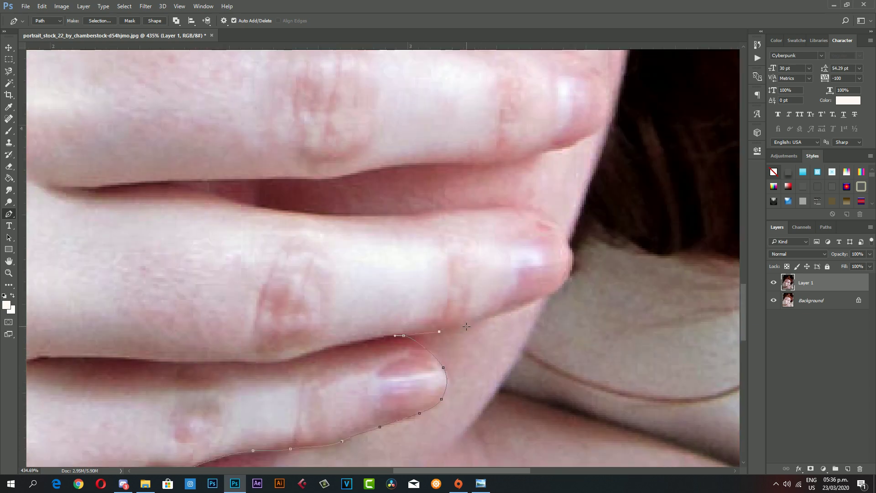
{"action": "left_click", "coordinate": [501, 312]}
{"action": "left_click", "coordinate": [525, 304]}
{"action": "left_click_drag", "start_coordinate": [572, 264], "coordinate": [570, 248]}
{"action": "left_click_drag", "start_coordinate": [527, 207], "coordinate": [504, 207]}
- Continue the path between the fingers to the fingertip below the eye
{"action": "scroll", "coordinate": [504, 206], "scroll_direction": "up", "scroll_amount": 3}
{"action": "left_click_drag", "start_coordinate": [426, 279], "coordinate": [421, 280]}
{"action": "left_click", "coordinate": [332, 282]}
{"action": "left_click_drag", "start_coordinate": [241, 269], "coordinate": [229, 266]}
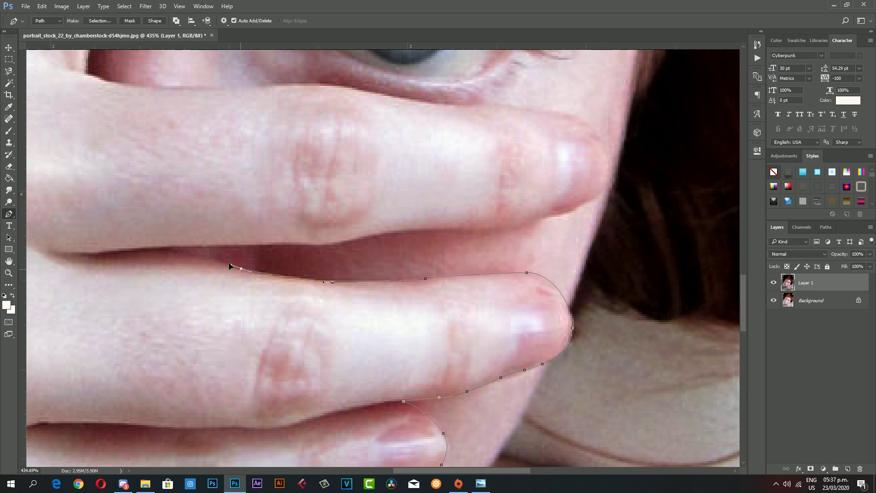
{"action": "scroll", "coordinate": [165, 251], "scroll_direction": "up", "scroll_amount": 3}
{"action": "left_click", "coordinate": [165, 321]}
{"action": "left_click_drag", "start_coordinate": [304, 316], "coordinate": [379, 304]}
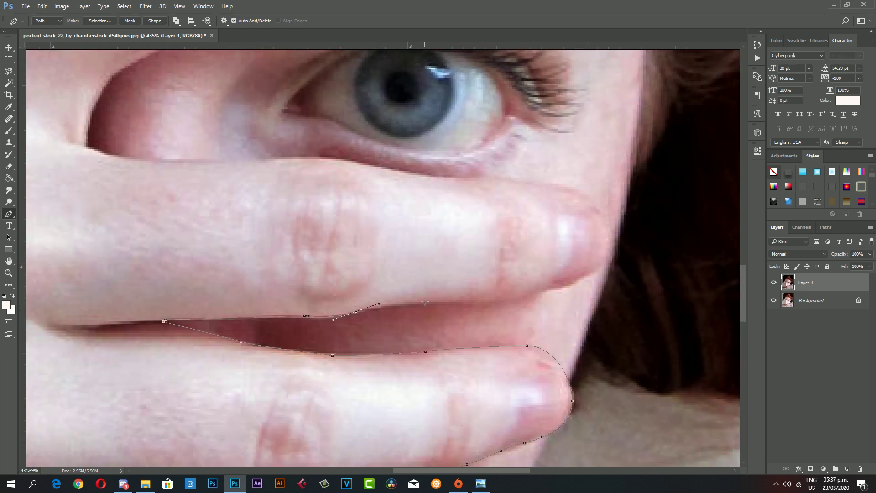
{"action": "left_click", "coordinate": [542, 291]}
{"action": "scroll", "coordinate": [544, 293], "scroll_direction": "up", "scroll_amount": 3}
{"action": "scroll", "coordinate": [543, 292], "scroll_direction": "right", "scroll_amount": 5}
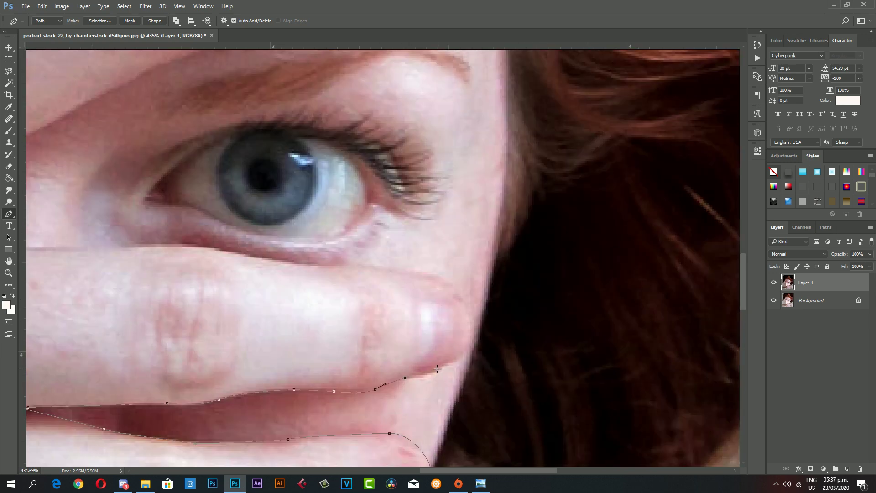
{"action": "left_click", "coordinate": [437, 369]}
{"action": "left_click_drag", "start_coordinate": [471, 333], "coordinate": [471, 305]}
{"action": "left_click_drag", "start_coordinate": [413, 272], "coordinate": [369, 273]}
- Trace along the lower eyelid and through the crease between fingers
{"action": "left_click", "coordinate": [299, 265]}
{"action": "scroll", "coordinate": [299, 265], "scroll_direction": "up", "scroll_amount": 3}
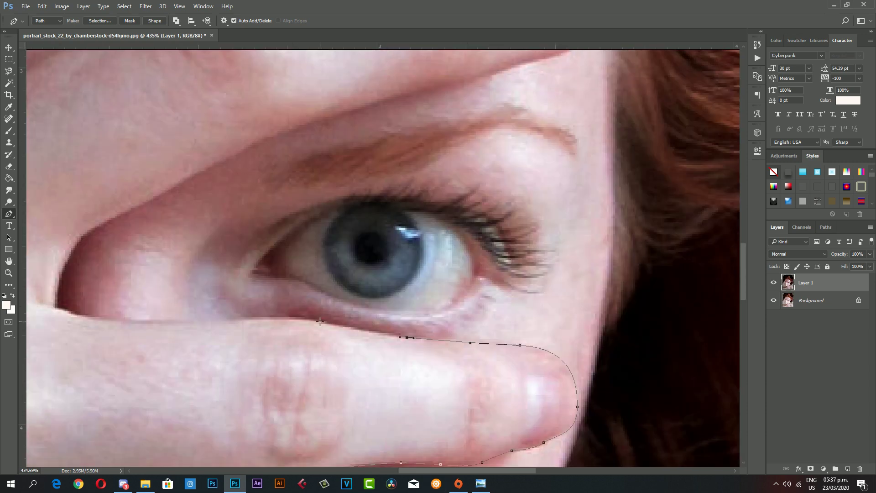
{"action": "left_click", "coordinate": [319, 322]}
{"action": "left_click", "coordinate": [189, 322]}
{"action": "scroll", "coordinate": [188, 322], "scroll_direction": "left", "scroll_amount": 8}
{"action": "left_click_drag", "start_coordinate": [319, 406], "coordinate": [309, 404]}
{"action": "left_click", "coordinate": [315, 340]}
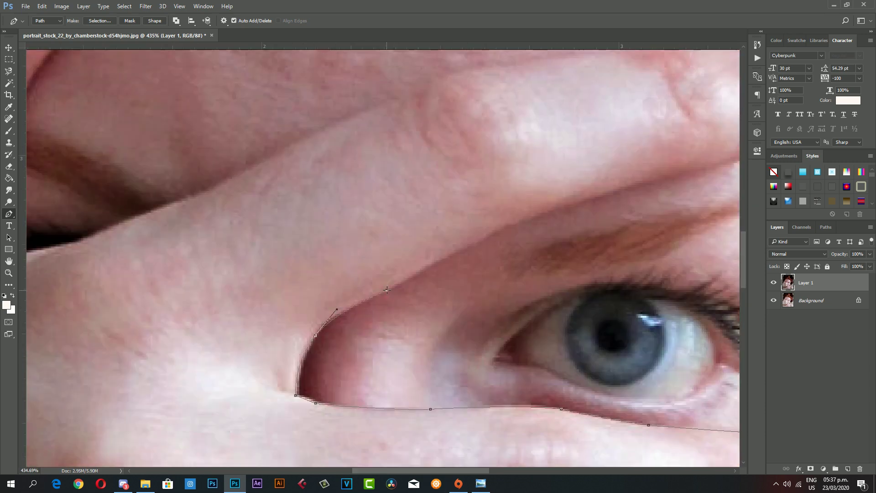
{"action": "left_click_drag", "start_coordinate": [386, 293], "coordinate": [397, 289]}
{"action": "scroll", "coordinate": [397, 289], "scroll_direction": "up", "scroll_amount": 3}
{"action": "scroll", "coordinate": [397, 289], "scroll_direction": "right", "scroll_amount": 3}
{"action": "left_click_drag", "start_coordinate": [379, 351], "coordinate": [402, 335]}
- Outline the forehead finger around its tip and along its top
{"action": "left_click", "coordinate": [504, 300]}
{"action": "scroll", "coordinate": [504, 301], "scroll_direction": "right", "scroll_amount": 6}
{"action": "left_click", "coordinate": [388, 279]}
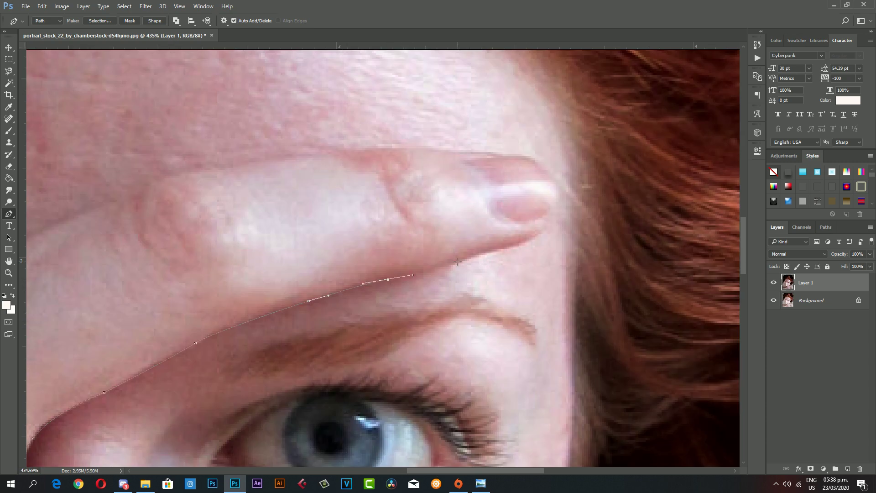
{"action": "left_click", "coordinate": [532, 236]}
{"action": "scroll", "coordinate": [548, 231], "scroll_direction": "up", "scroll_amount": 3}
{"action": "left_click_drag", "start_coordinate": [554, 269], "coordinate": [544, 249]}
{"action": "left_click", "coordinate": [509, 244]}
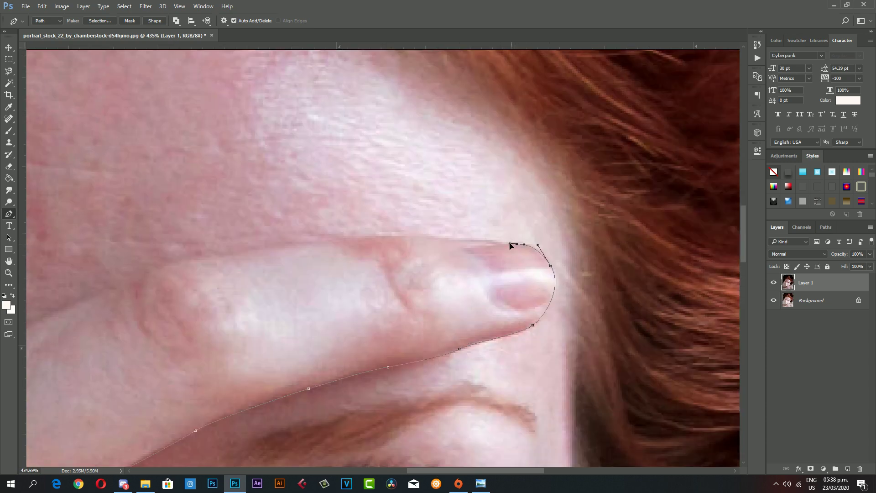
{"action": "left_click_drag", "start_coordinate": [452, 237], "coordinate": [440, 236]}
{"action": "left_click_drag", "start_coordinate": [286, 246], "coordinate": [236, 254]}
{"action": "scroll", "coordinate": [260, 269], "scroll_direction": "left", "scroll_amount": 3}
- Follow the finger's upper edge down to the thumb crease and base
{"action": "left_click", "coordinate": [356, 258]}
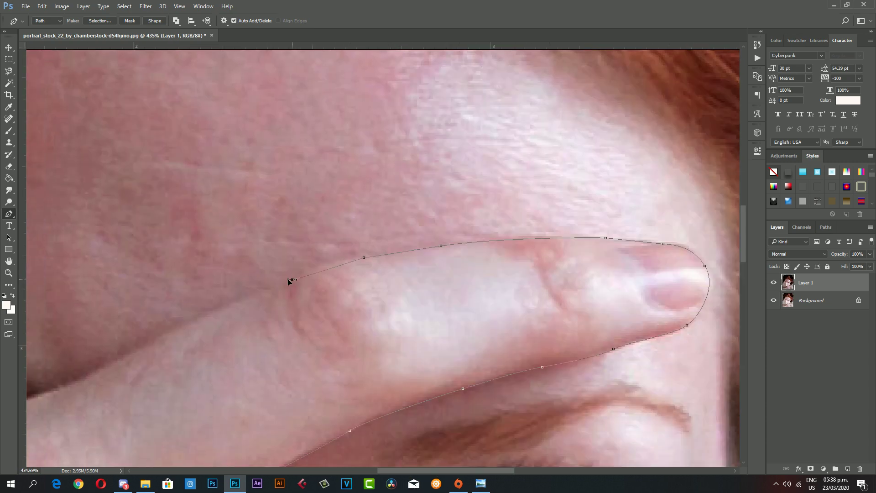
{"action": "left_click", "coordinate": [302, 268]}
{"action": "left_click", "coordinate": [277, 283]}
{"action": "scroll", "coordinate": [288, 280], "scroll_direction": "left", "scroll_amount": 4}
{"action": "left_click", "coordinate": [389, 323]}
{"action": "left_click_drag", "start_coordinate": [389, 323], "coordinate": [564, 265]}
{"action": "left_click", "coordinate": [431, 333]}
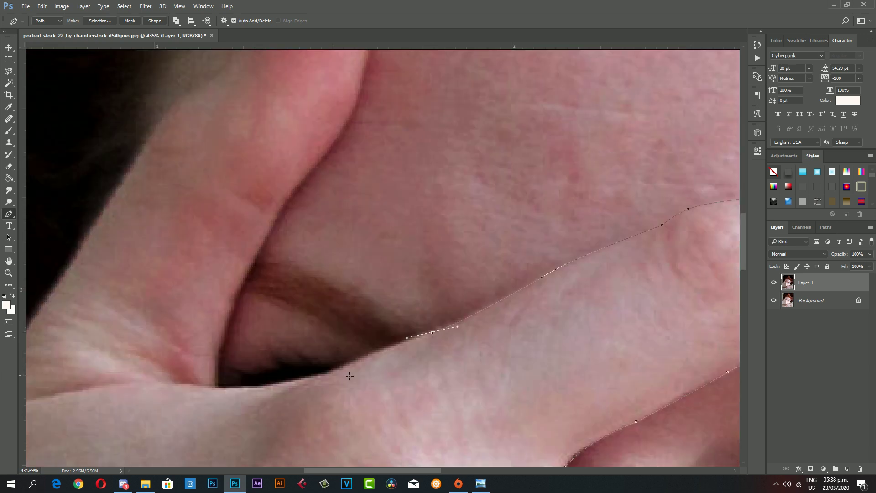
{"action": "left_click", "coordinate": [331, 372]}
{"action": "left_click_drag", "start_coordinate": [266, 388], "coordinate": [256, 389]}
{"action": "scroll", "coordinate": [255, 388], "scroll_direction": "up", "scroll_amount": 5}
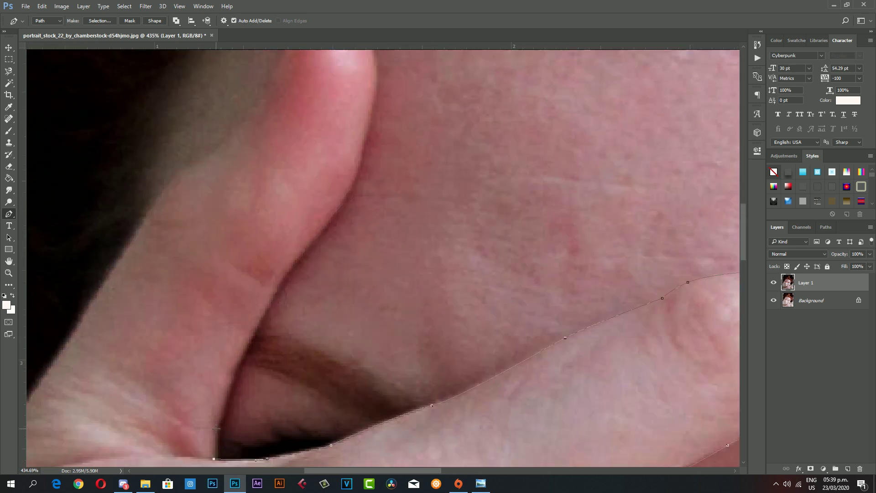
{"action": "scroll", "coordinate": [238, 401], "scroll_direction": "up", "scroll_amount": 2}
- Trace up the thumb's right edge and around the thumb tip
{"action": "left_click", "coordinate": [247, 434]}
{"action": "left_click", "coordinate": [264, 398]}
{"action": "left_click", "coordinate": [280, 375]}
{"action": "left_click", "coordinate": [294, 351]}
{"action": "left_click", "coordinate": [343, 290]}
{"action": "scroll", "coordinate": [343, 290], "scroll_direction": "up", "scroll_amount": 4}
{"action": "left_click", "coordinate": [377, 274]}
{"action": "left_click", "coordinate": [351, 205]}
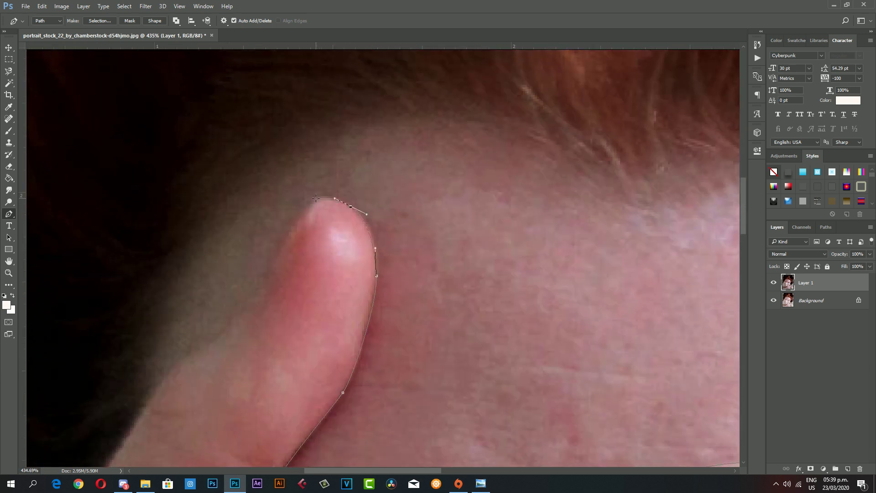
{"action": "left_click", "coordinate": [311, 199]}
{"action": "scroll", "coordinate": [315, 295], "scroll_direction": "left", "scroll_amount": 3}
{"action": "scroll", "coordinate": [298, 319], "scroll_direction": "down", "scroll_amount": 2}
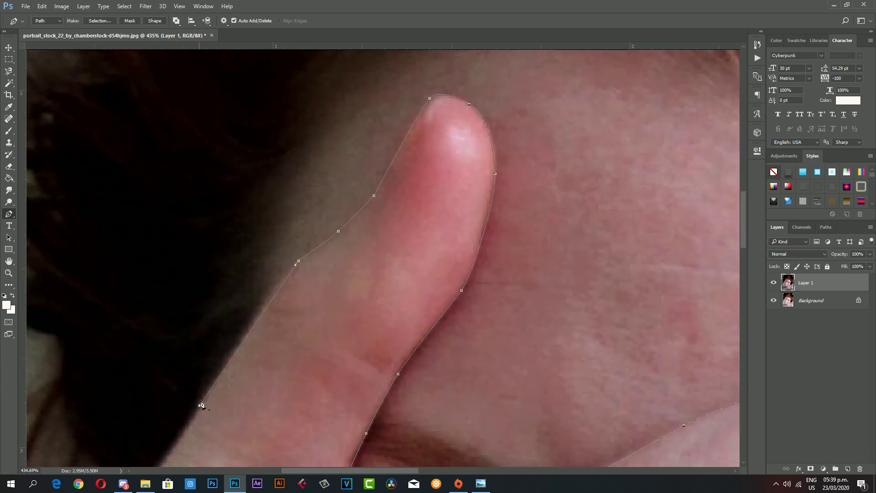
- Trace down the thumb's left edge, then zoom out to view the full path
{"action": "left_click", "coordinate": [299, 258]}
{"action": "left_click_drag", "start_coordinate": [275, 286], "coordinate": [256, 317]}
{"action": "scroll", "coordinate": [203, 323], "scroll_direction": "down", "scroll_amount": 3}
{"action": "left_click", "coordinate": [209, 305]}
{"action": "scroll", "coordinate": [208, 305], "scroll_direction": "left", "scroll_amount": 4}
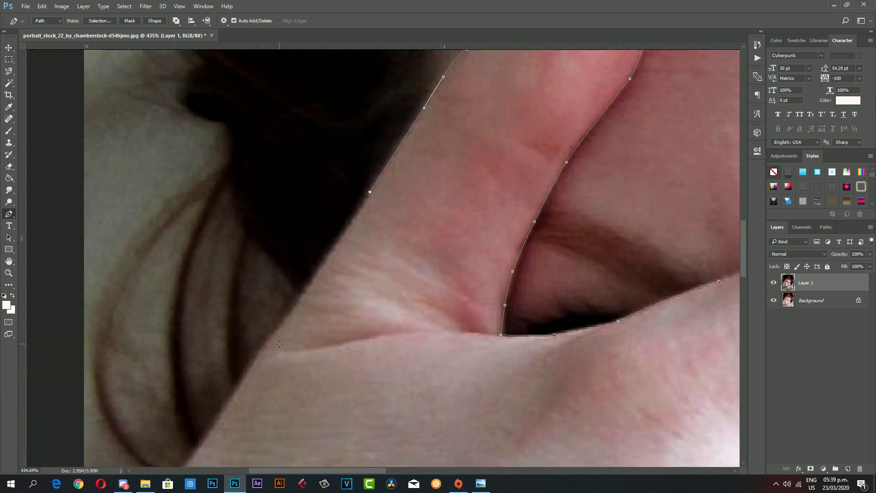
{"action": "left_click", "coordinate": [245, 360]}
{"action": "scroll", "coordinate": [245, 360], "scroll_direction": "down", "scroll_amount": 4}
{"action": "left_click_drag", "start_coordinate": [136, 350], "coordinate": [123, 367]}
{"action": "left_click_drag", "start_coordinate": [77, 405], "coordinate": [65, 410]}
{"action": "key", "text": "z"}
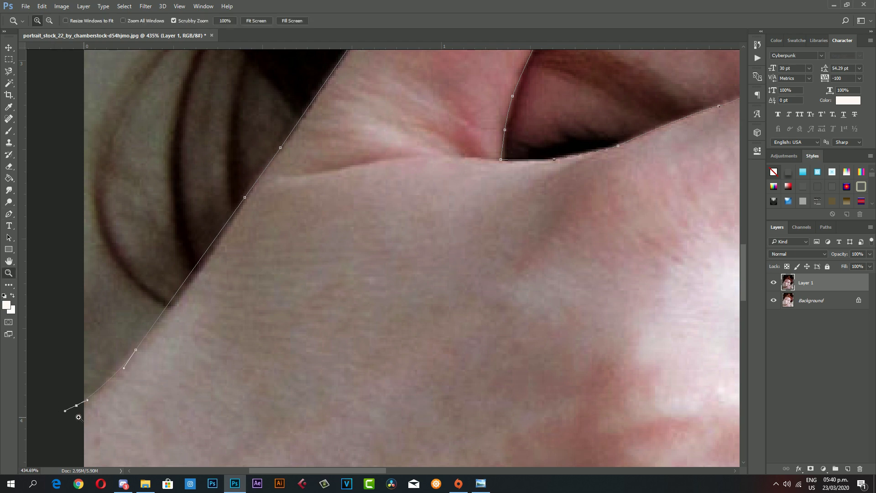
{"action": "scroll", "coordinate": [92, 388], "scroll_direction": "down", "scroll_amount": 5}
- Close the hand path, convert it to a selection, and copy it onto Layer 2
{"action": "scroll", "coordinate": [133, 357], "scroll_direction": "down", "scroll_amount": 2}
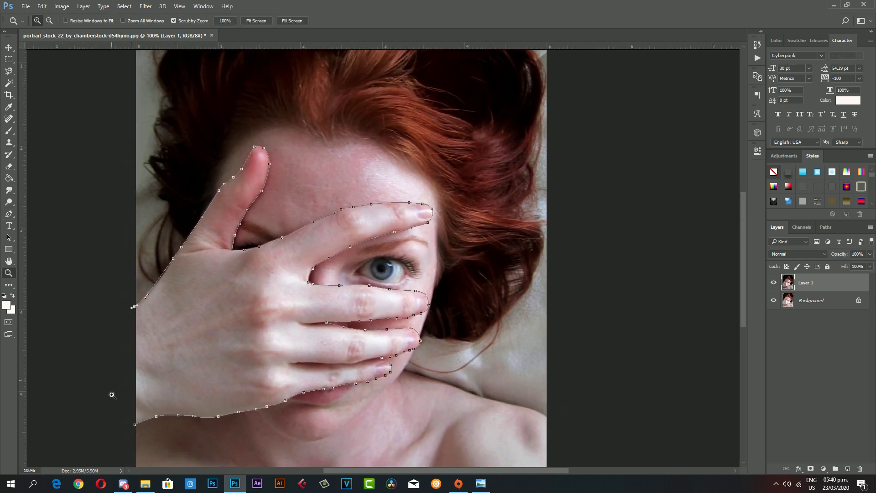
{"action": "key", "text": "p"}
{"action": "left_click", "coordinate": [109, 413]}
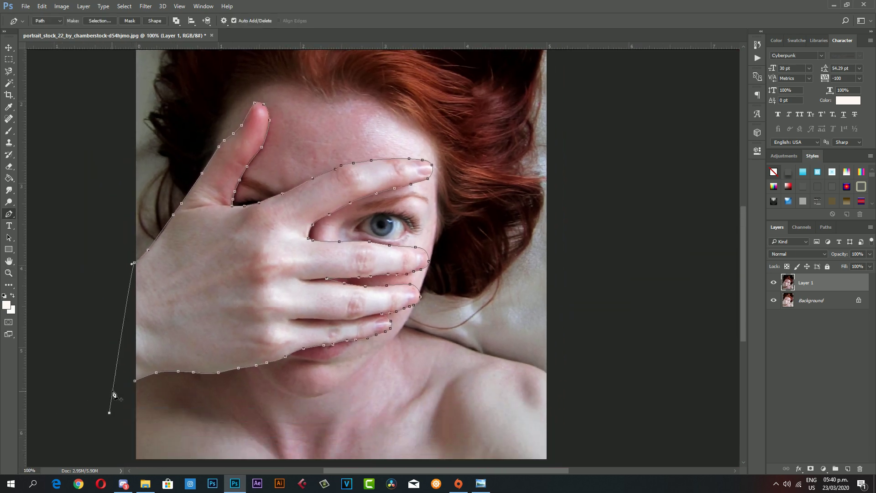
{"action": "left_click", "coordinate": [135, 381]}
{"action": "right_click", "coordinate": [211, 283]}
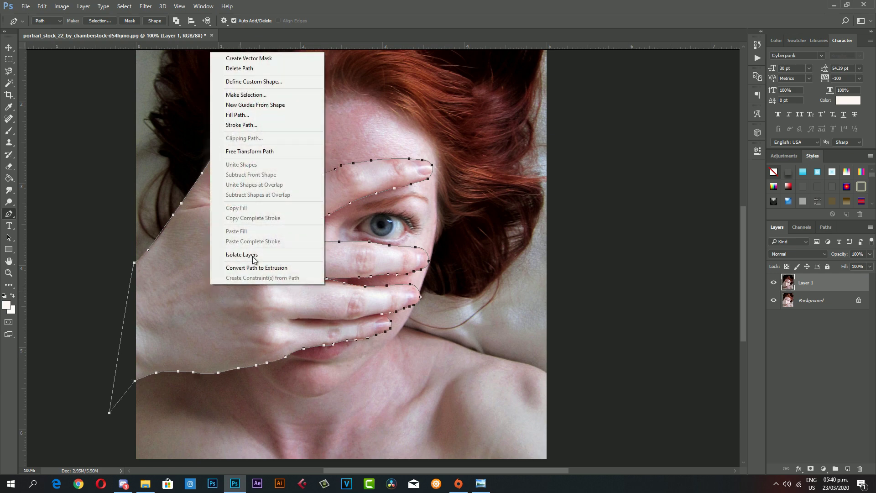
{"action": "left_click", "coordinate": [249, 95]}
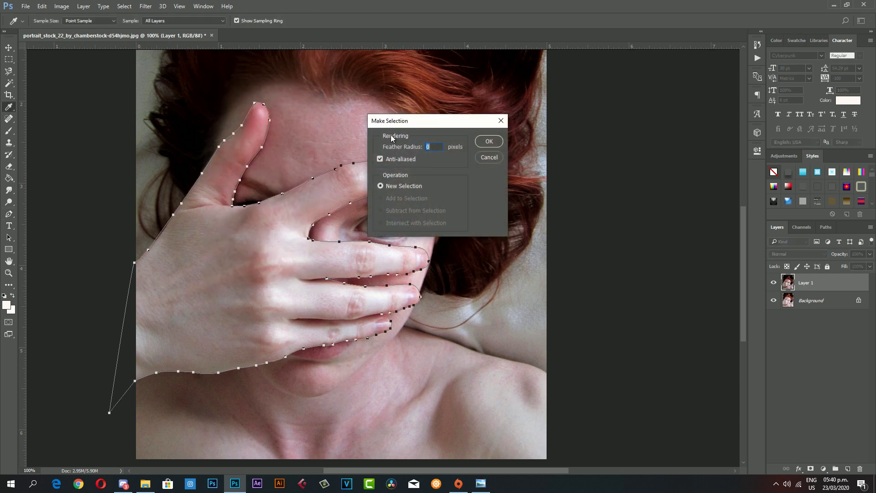
{"action": "left_click", "coordinate": [477, 142]}
{"action": "scroll", "coordinate": [455, 240], "scroll_direction": "up", "scroll_amount": 3}
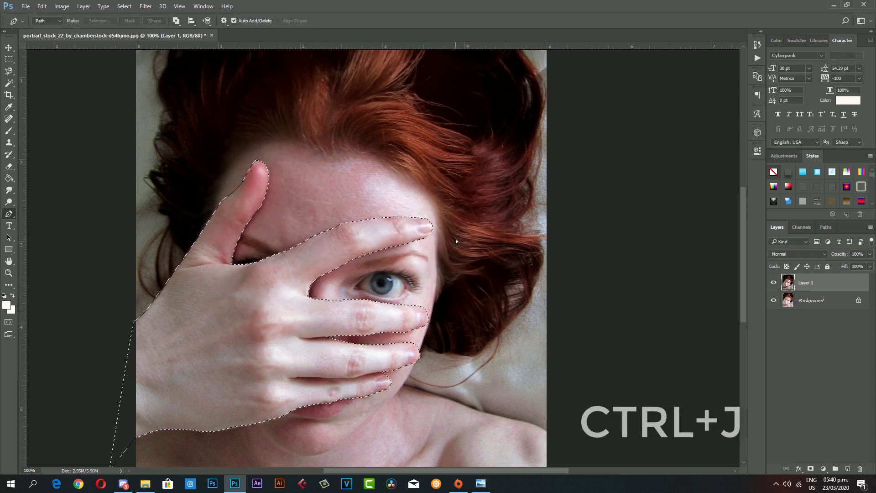
{"action": "key", "text": "ctrl+j"}
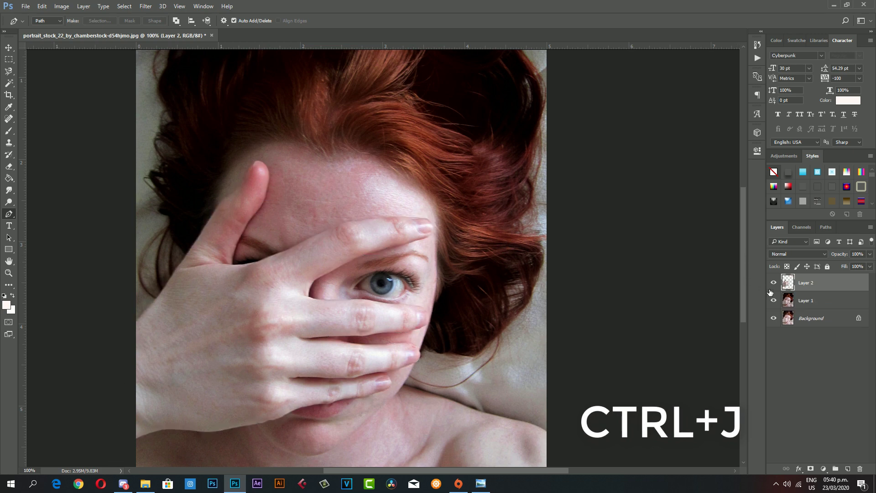
- Toggle Layer 1 and Background visibility to check the cut-out hand, then reframe the view
{"action": "left_click", "coordinate": [774, 301]}
{"action": "left_click", "coordinate": [773, 302]}
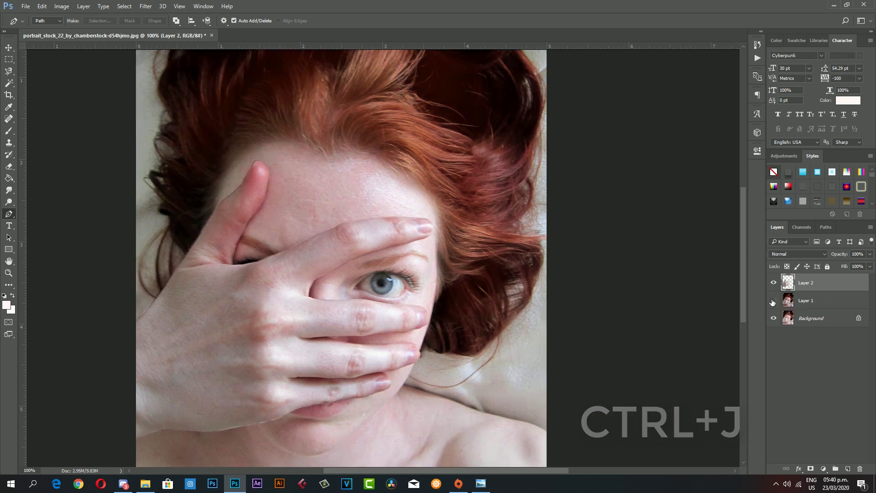
{"action": "left_click", "coordinate": [773, 301]}
{"action": "left_click", "coordinate": [772, 318]}
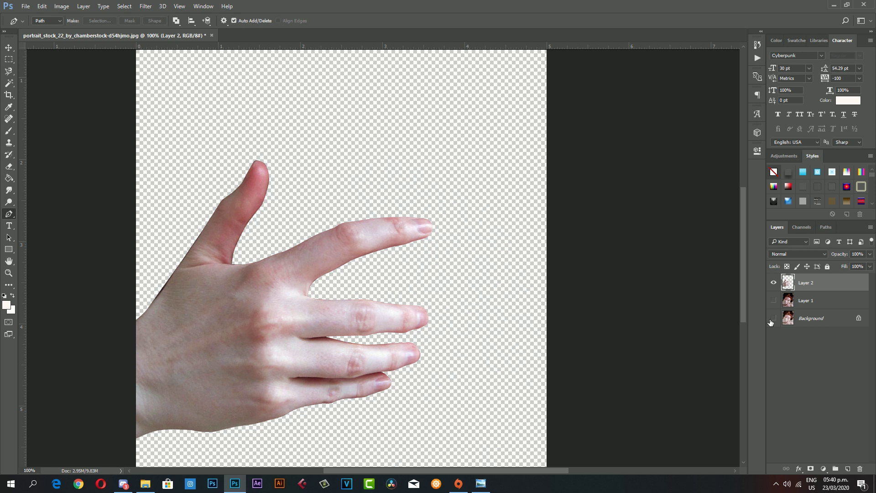
{"action": "left_click", "coordinate": [774, 319]}
{"action": "left_click", "coordinate": [773, 302]}
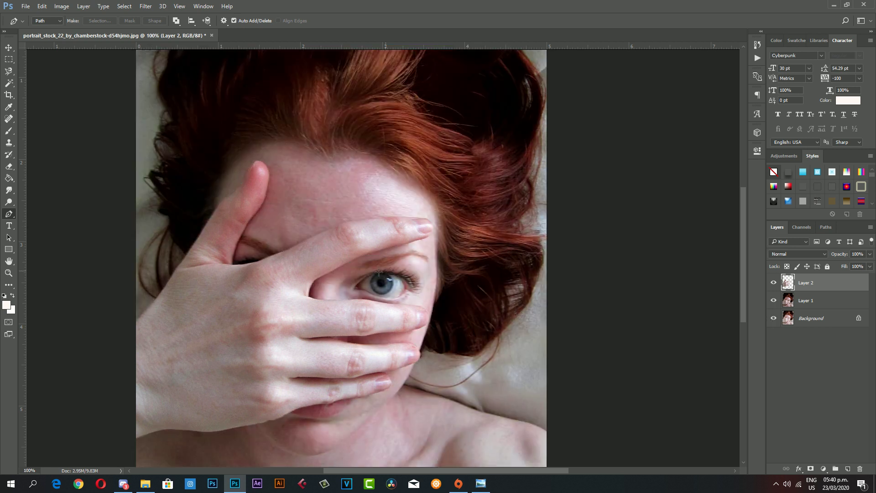
{"action": "key", "text": "z"}
{"action": "left_click_drag", "start_coordinate": [331, 278], "coordinate": [258, 242]}
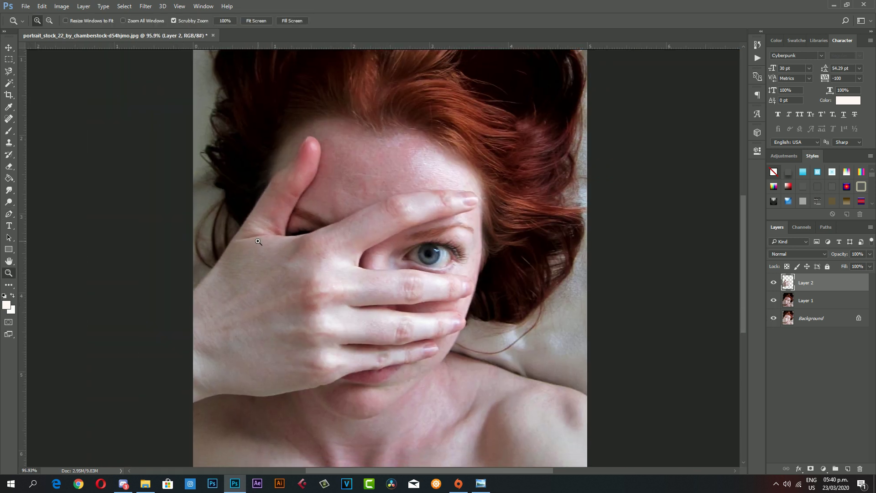
- Duplicate Layer 2 and desaturate the copy with Hue/Saturation at -84
{"action": "left_click_drag", "start_coordinate": [835, 275], "coordinate": [831, 282]}
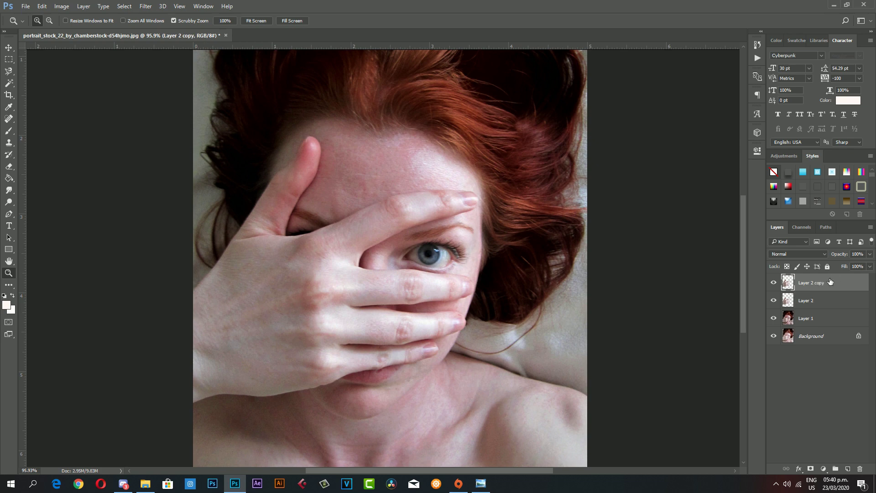
{"action": "left_click", "coordinate": [68, 7]}
{"action": "mouse_move", "coordinate": [76, 29]}
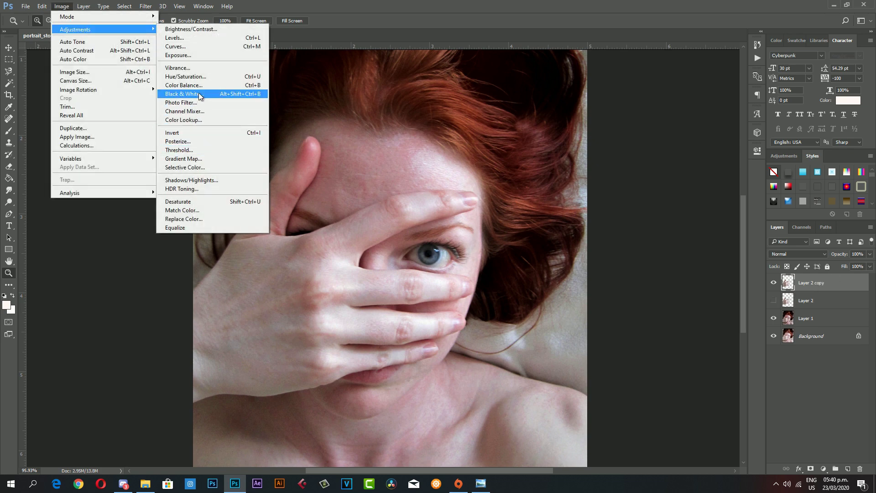
{"action": "left_click", "coordinate": [191, 77]}
{"action": "left_click_drag", "start_coordinate": [642, 172], "coordinate": [650, 176]}
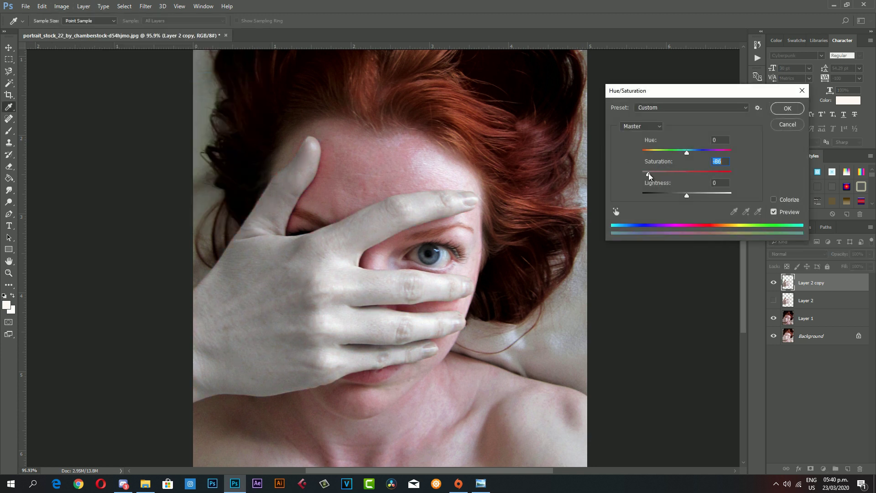
{"action": "left_click", "coordinate": [787, 108]}
- Darken the grey hand with Levels, deepening shadows and adjusting midtones for stronger contrast
{"action": "left_click", "coordinate": [61, 6]}
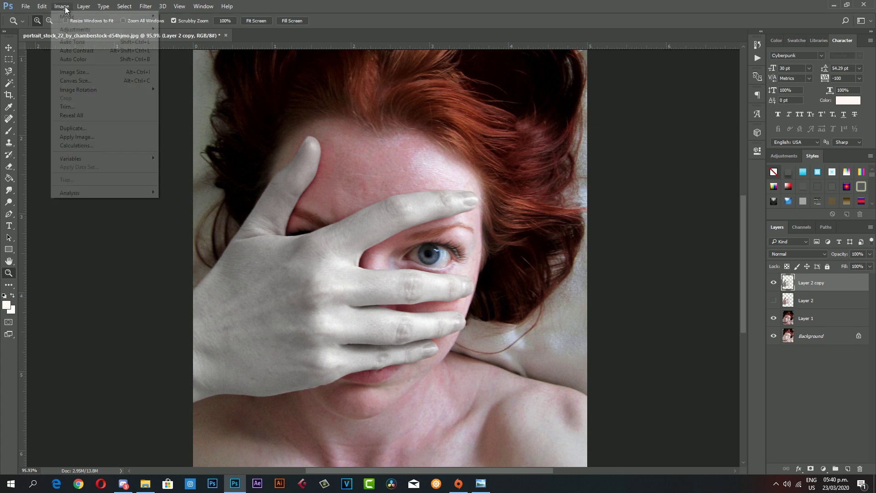
{"action": "mouse_move", "coordinate": [75, 29]}
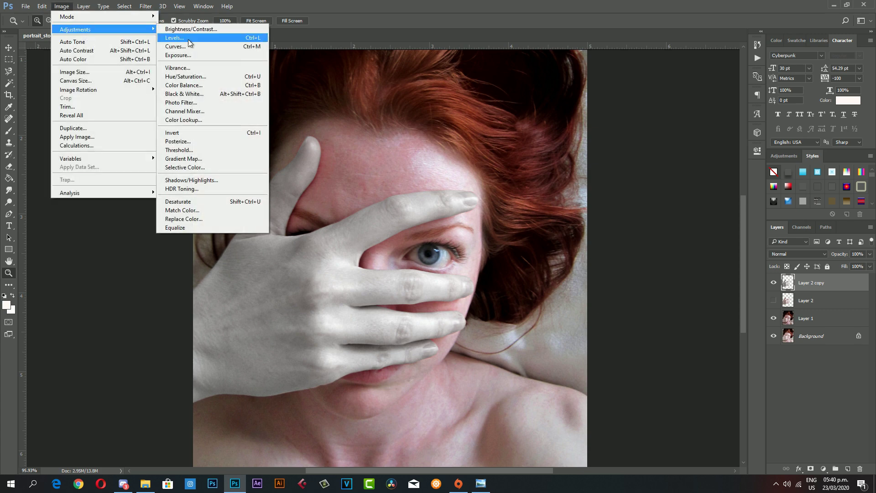
{"action": "left_click", "coordinate": [205, 39]}
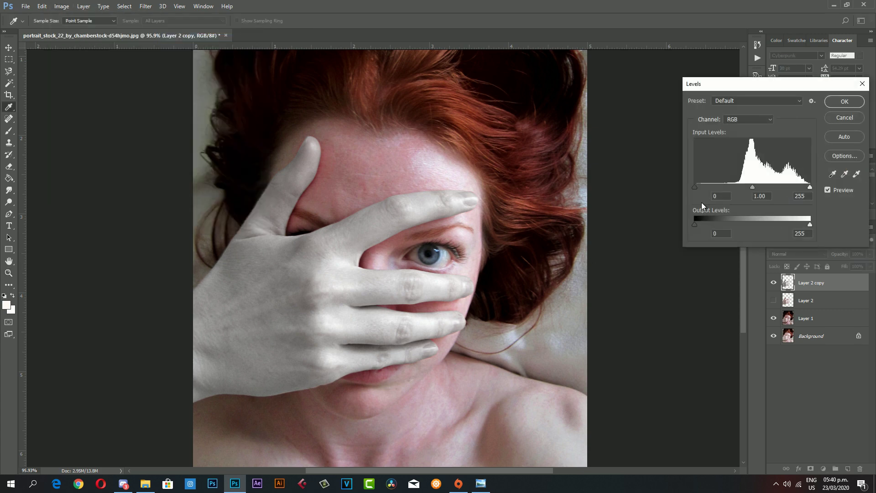
{"action": "mouse_move", "coordinate": [753, 187]}
{"action": "left_mouse_down"}
{"action": "mouse_move", "coordinate": [800, 190]}
{"action": "mouse_move", "coordinate": [766, 186]}
{"action": "left_mouse_up"}
{"action": "left_click", "coordinate": [800, 191]}
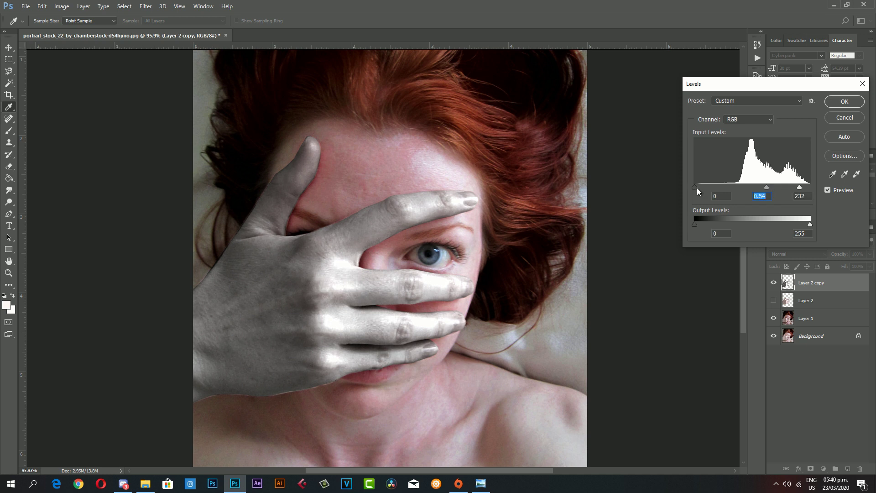
{"action": "left_click_drag", "start_coordinate": [696, 187], "coordinate": [703, 187]}
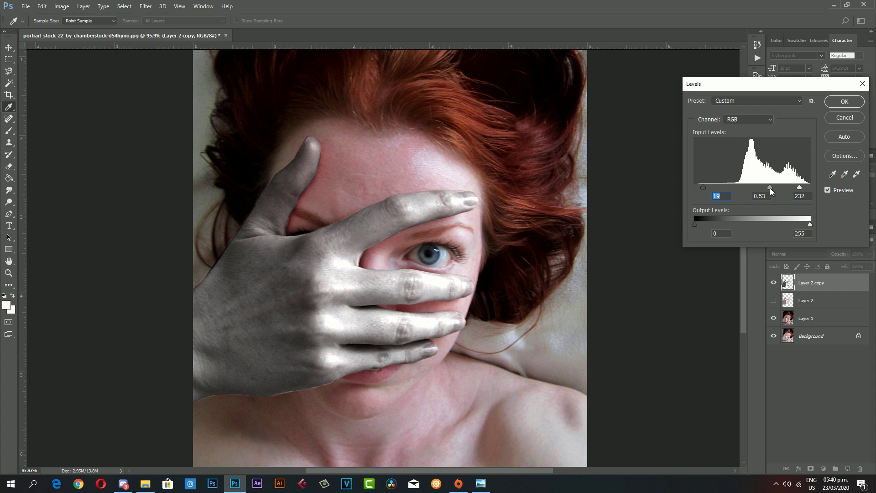
{"action": "mouse_move", "coordinate": [771, 189]}
{"action": "left_mouse_down"}
{"action": "mouse_move", "coordinate": [761, 188]}
{"action": "mouse_move", "coordinate": [808, 188]}
{"action": "left_mouse_up"}
{"action": "left_click", "coordinate": [808, 188]}
{"action": "left_click", "coordinate": [854, 102]}
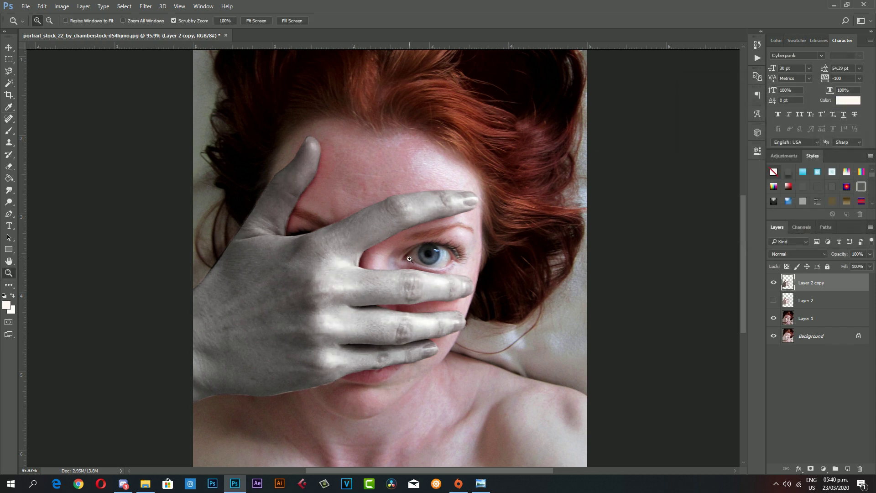
{"action": "key", "text": "z"}
{"action": "mouse_move", "coordinate": [292, 234]}
{"action": "left_mouse_down"}
{"action": "mouse_move", "coordinate": [265, 235]}
{"action": "mouse_move", "coordinate": [303, 186]}
{"action": "left_mouse_up"}
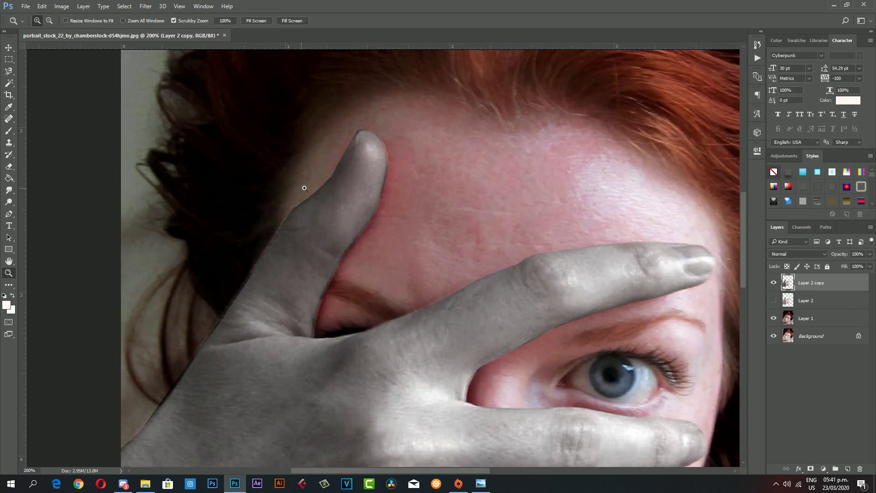
{"action": "scroll", "coordinate": [319, 174], "scroll_direction": "up", "scroll_amount": 2}
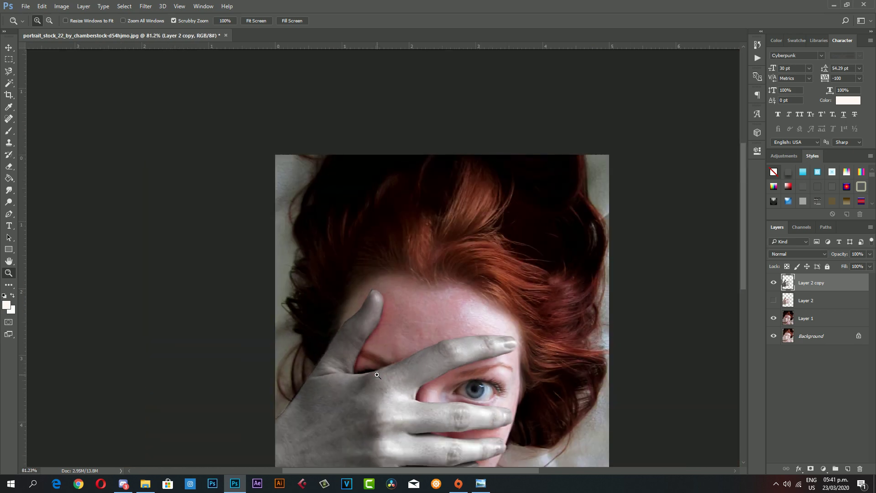
{"action": "left_click_drag", "start_coordinate": [376, 358], "coordinate": [365, 323]}
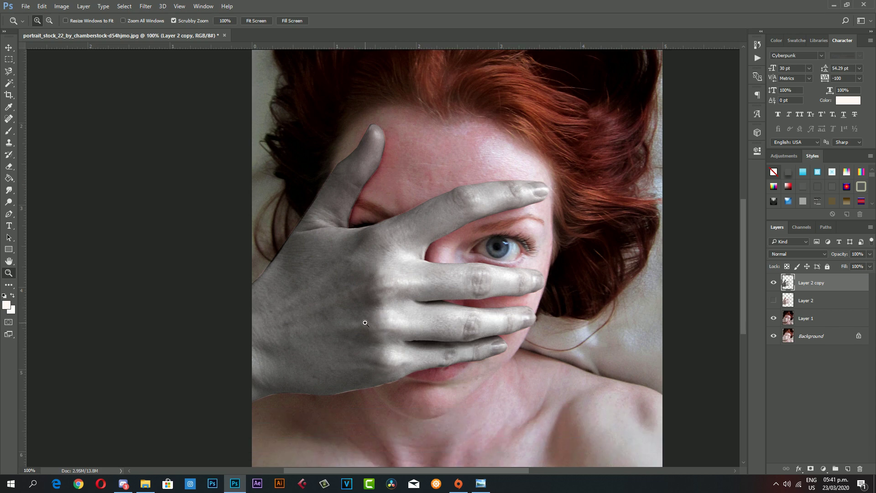
- Preview the stone and bark textures, then drag the bark texture digital_art_texture_224 into the portrait
{"action": "left_click", "coordinate": [146, 485]}
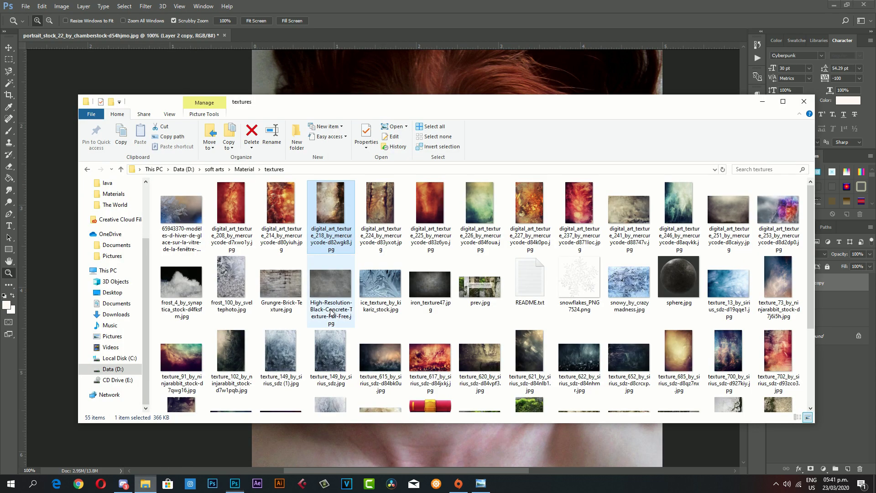
{"action": "left_click_drag", "start_coordinate": [379, 105], "coordinate": [373, 193]}
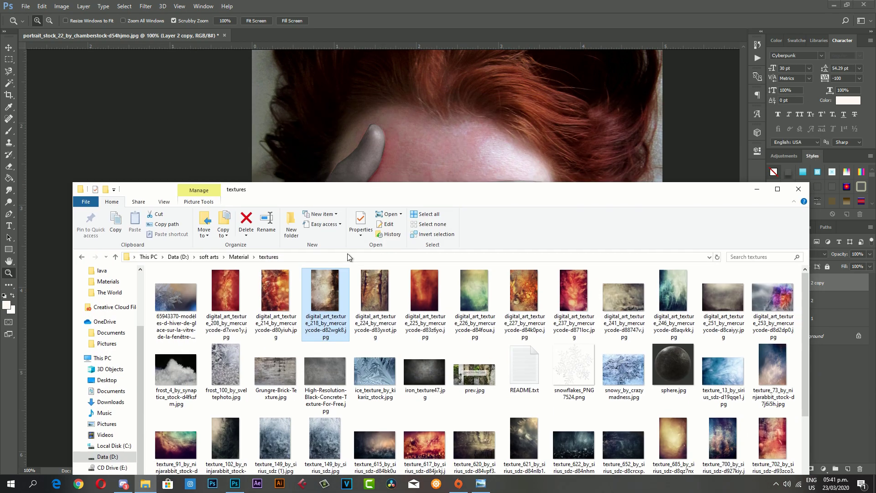
{"action": "double_click", "coordinate": [326, 306]}
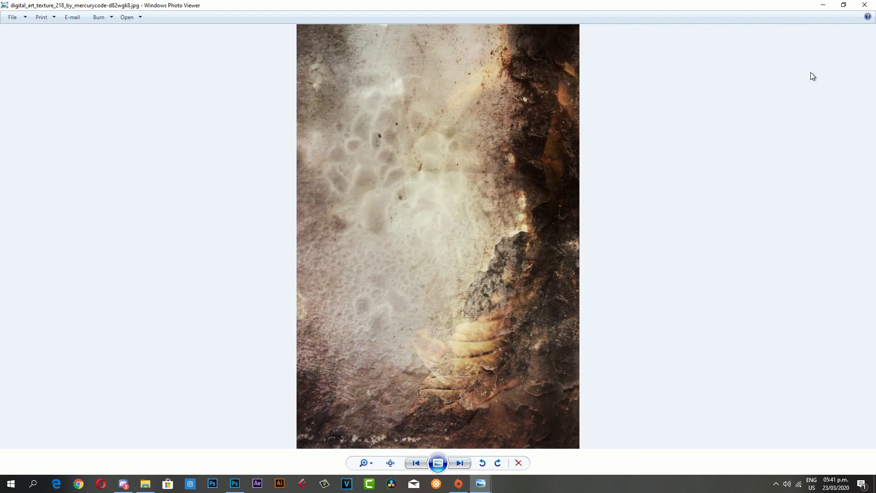
{"action": "left_click", "coordinate": [864, 6]}
{"action": "double_click", "coordinate": [390, 288]}
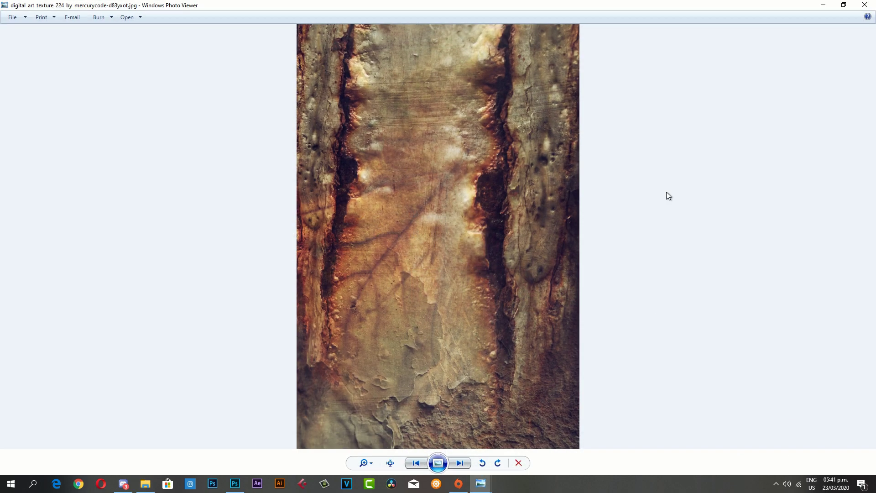
{"action": "left_click", "coordinate": [864, 6]}
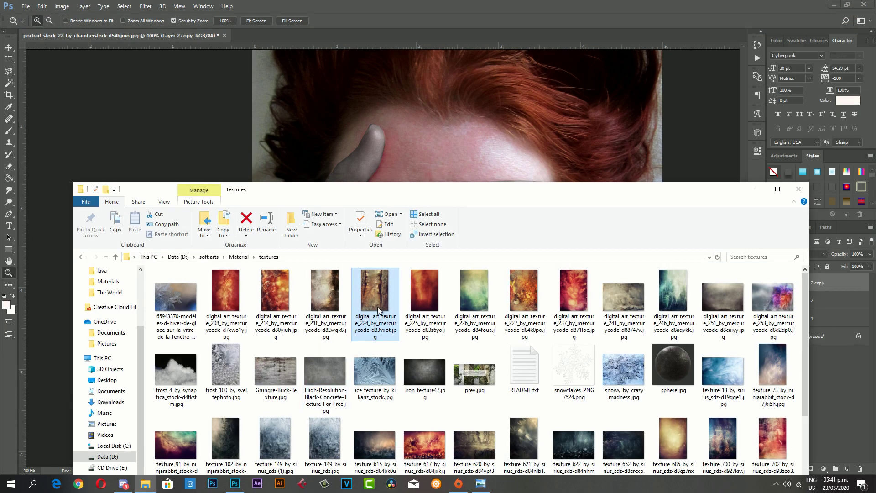
{"action": "left_click_drag", "start_coordinate": [377, 306], "coordinate": [391, 166]}
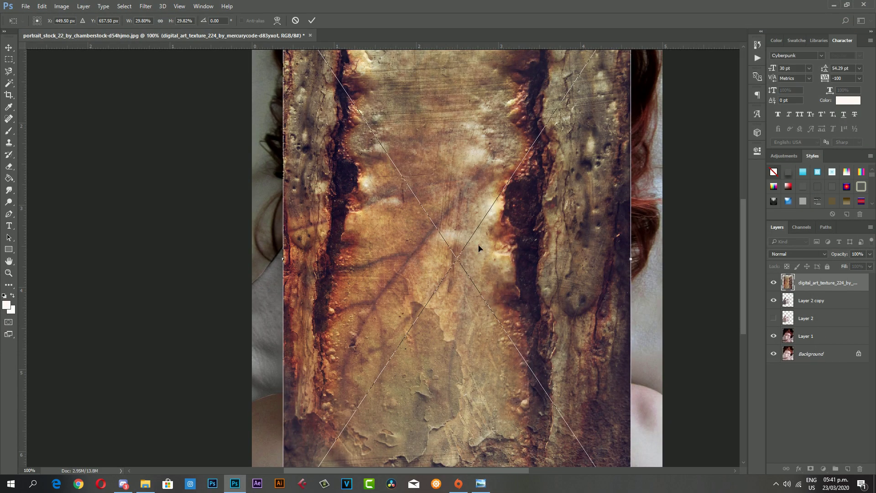
- Place the bark texture, rotating it diagonally and positioning it over the hand
{"action": "key", "text": "Return"}
{"action": "key", "text": "ctrl+t"}
{"action": "left_click_drag", "start_coordinate": [602, 264], "coordinate": [578, 370]}
{"action": "mouse_move", "coordinate": [548, 253]}
{"action": "left_mouse_down"}
{"action": "mouse_move", "coordinate": [447, 341]}
{"action": "mouse_move", "coordinate": [450, 358]}
{"action": "left_mouse_up"}
{"action": "left_click_drag", "start_coordinate": [475, 137], "coordinate": [475, 119]}
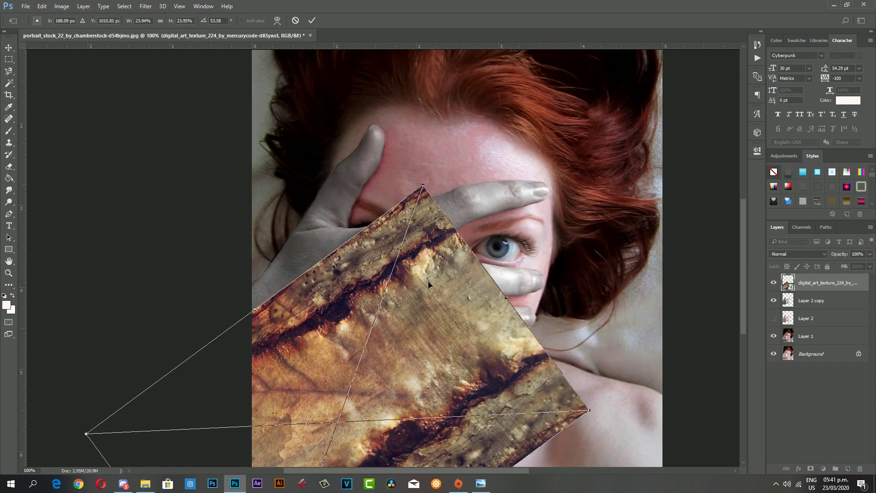
{"action": "key", "text": "Return"}
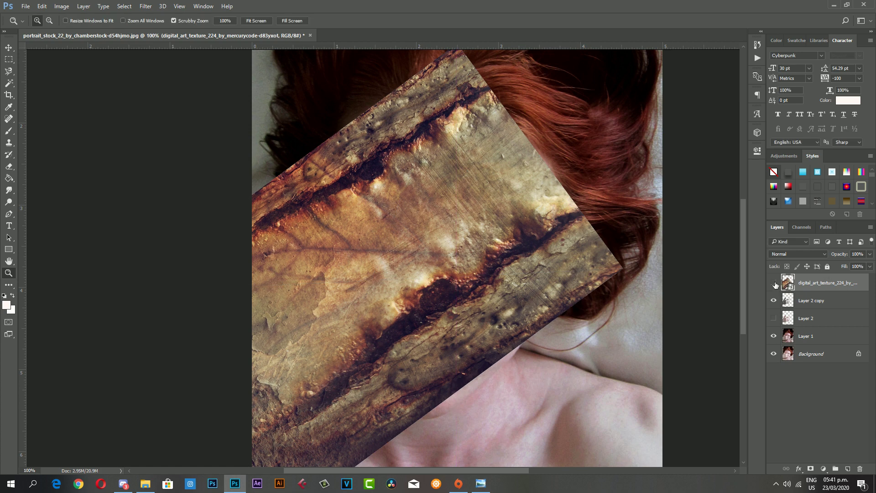
- Hide the bark texture, Layer 1 and Background so only the grey hand shows
{"action": "left_click", "coordinate": [775, 284]}
{"action": "left_click", "coordinate": [774, 336]}
{"action": "left_click", "coordinate": [774, 354]}
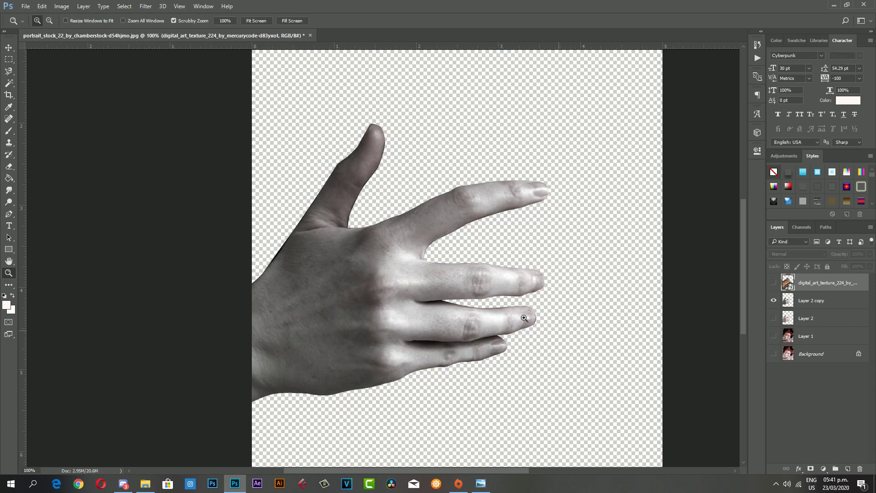
{"action": "mouse_move", "coordinate": [442, 270]}
{"action": "left_mouse_down"}
{"action": "mouse_move", "coordinate": [408, 278]}
{"action": "mouse_move", "coordinate": [432, 274]}
{"action": "mouse_move", "coordinate": [341, 260]}
{"action": "left_mouse_up"}
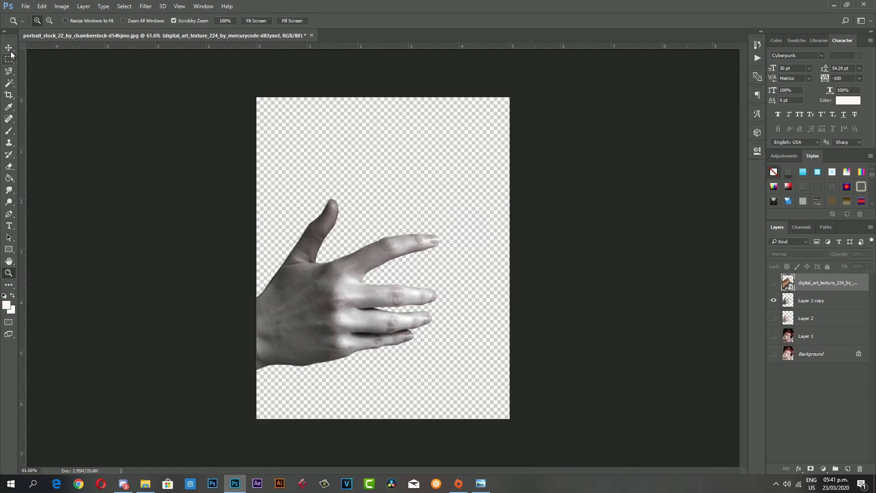
- Save the document as Greyscalehand.psd in Photoshop format on the Desktop
{"action": "left_click", "coordinate": [26, 6]}
{"action": "left_click", "coordinate": [40, 108]}
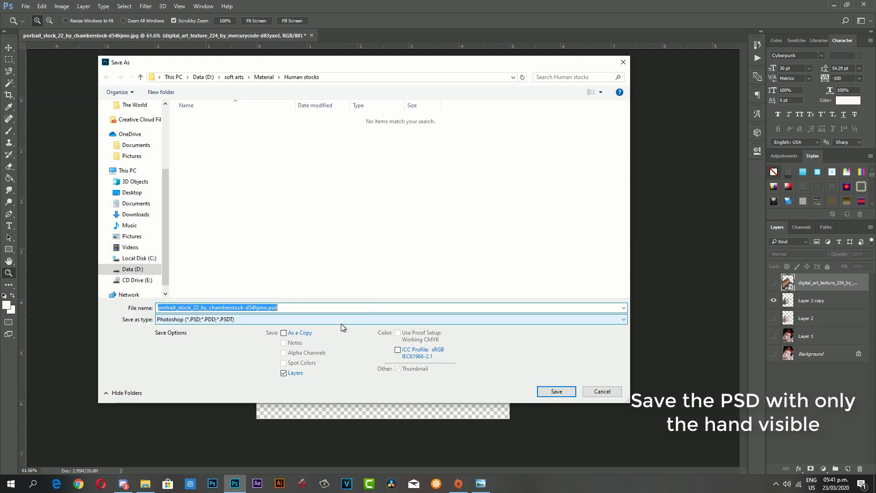
{"action": "left_click", "coordinate": [341, 320]}
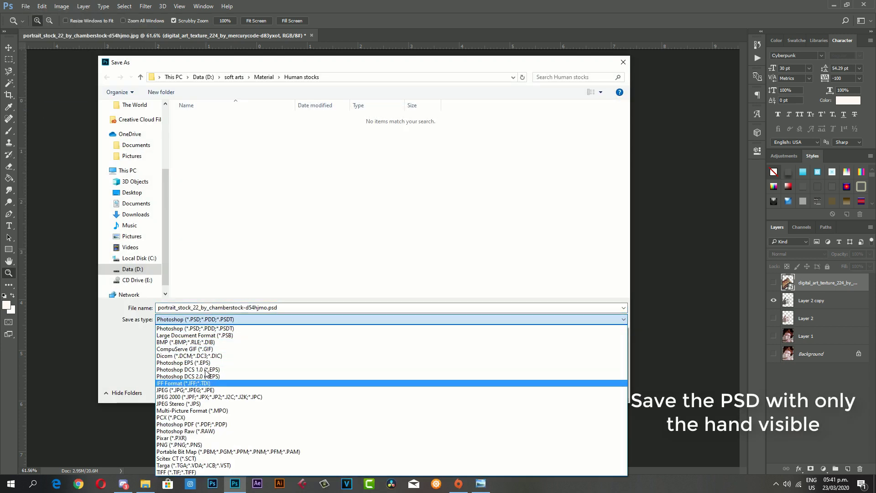
{"action": "left_click", "coordinate": [213, 329]}
{"action": "left_click", "coordinate": [214, 308]}
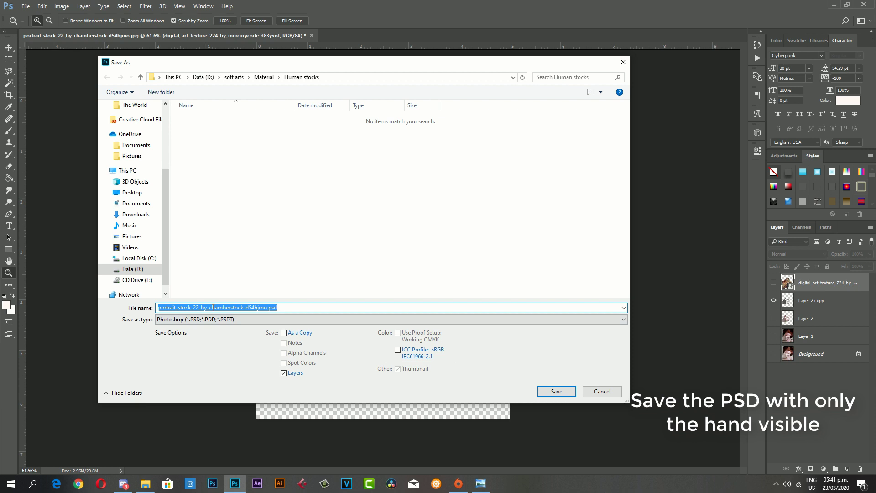
{"action": "type", "text": "Greyscalehand"}
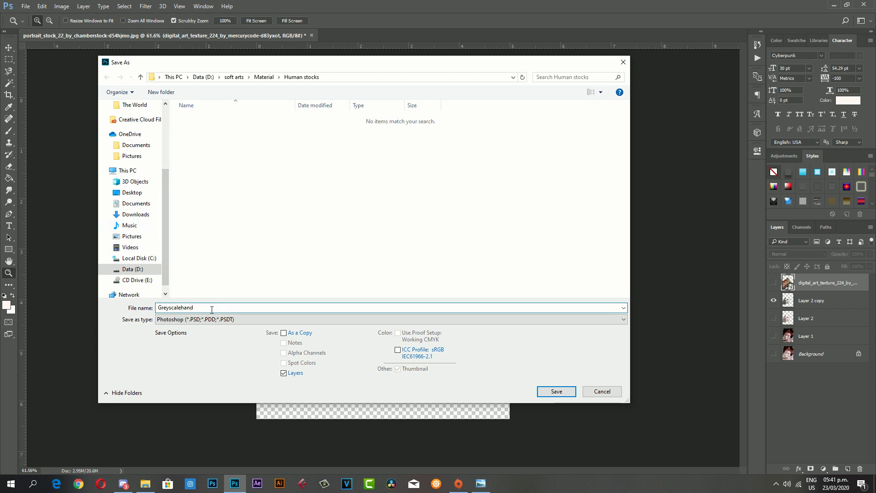
{"action": "left_click", "coordinate": [132, 192]}
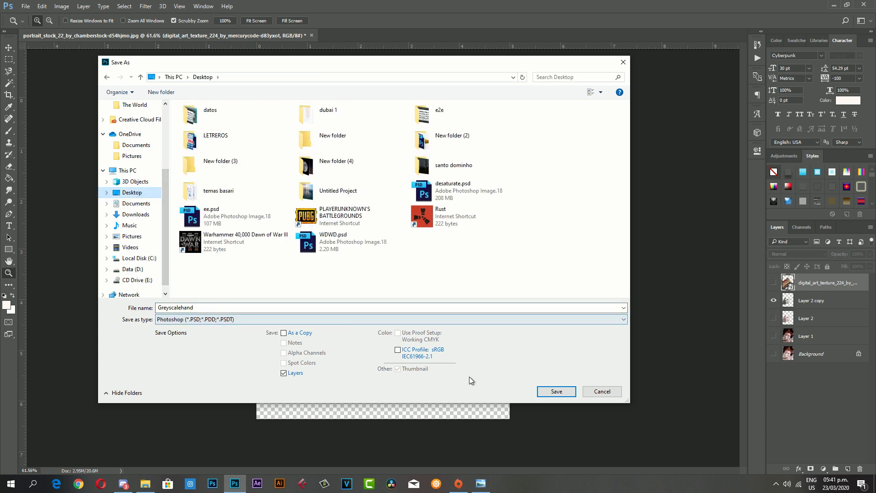
{"action": "left_click", "coordinate": [556, 392]}
{"action": "left_click", "coordinate": [545, 149]}
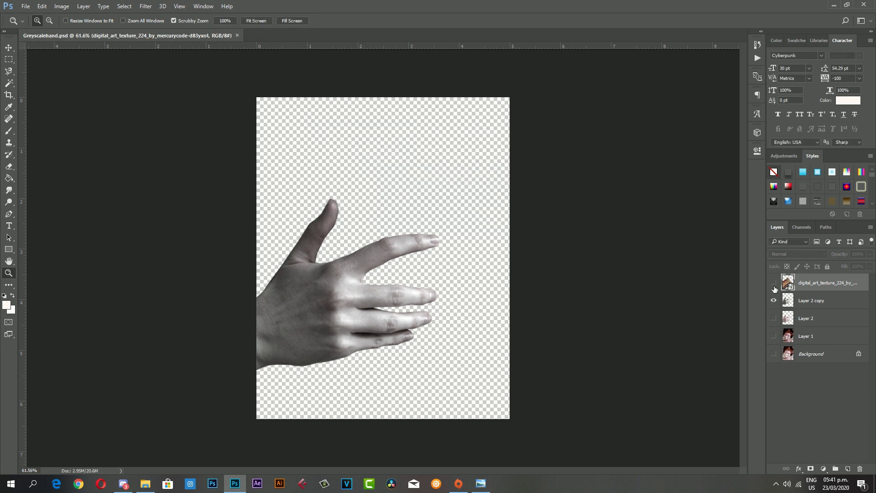
- Show the portrait layers and bark texture again, clipping the texture to the hand
{"action": "left_click_drag", "start_coordinate": [776, 340], "coordinate": [775, 355]}
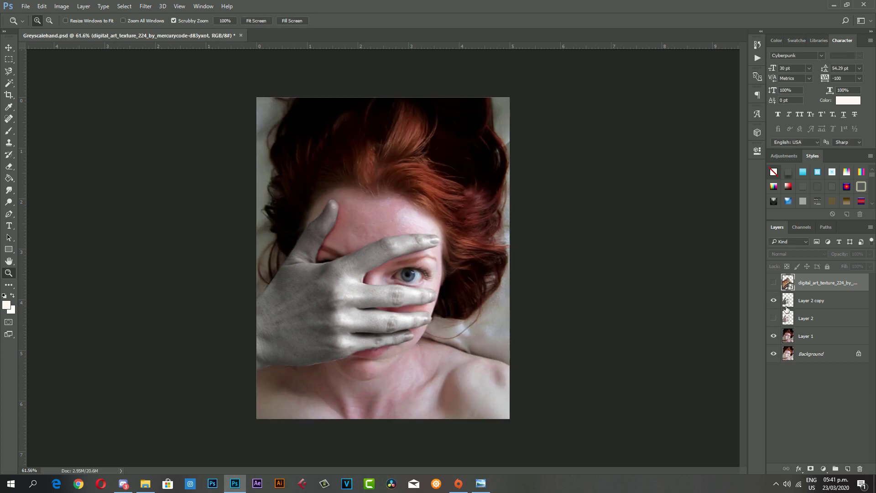
{"action": "left_click", "coordinate": [774, 283]}
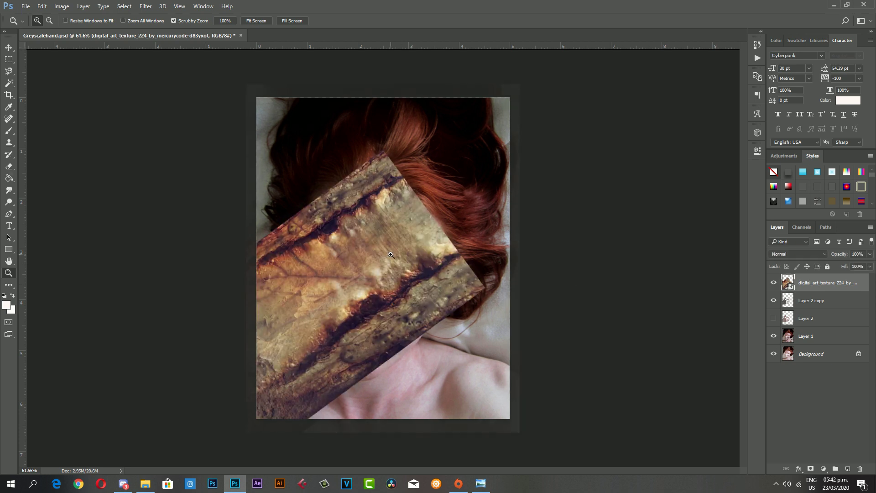
{"action": "key", "text": "ctrl+plus"}
{"action": "key", "text": "v"}
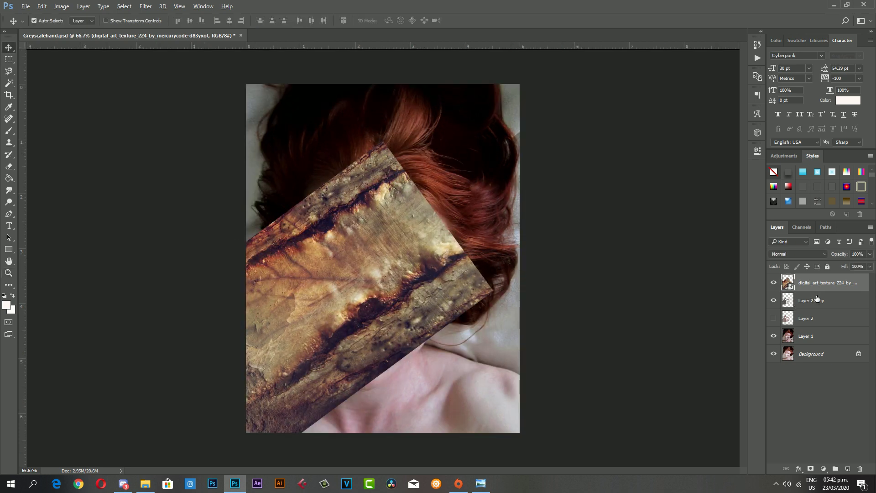
{"action": "left_click", "coordinate": [822, 290], "text": "alt"}
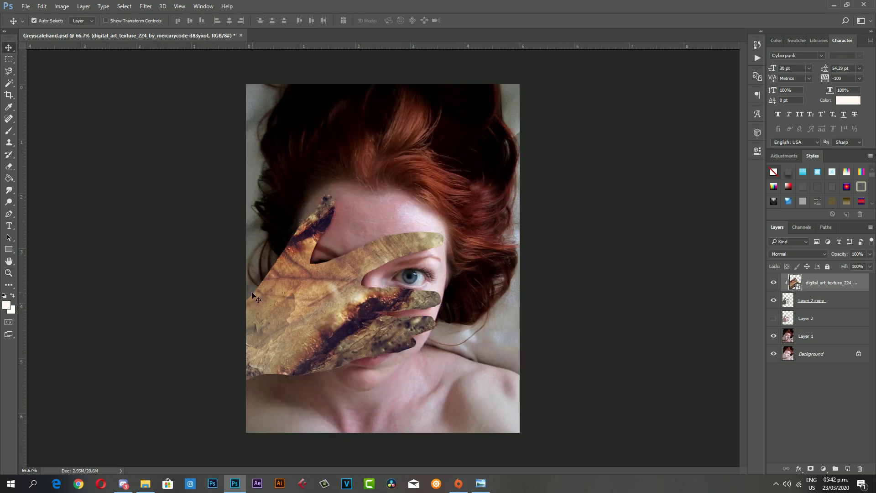
- Rotate, shrink and move the clipped bark texture to cover the hand
{"action": "key", "text": "ctrl+t"}
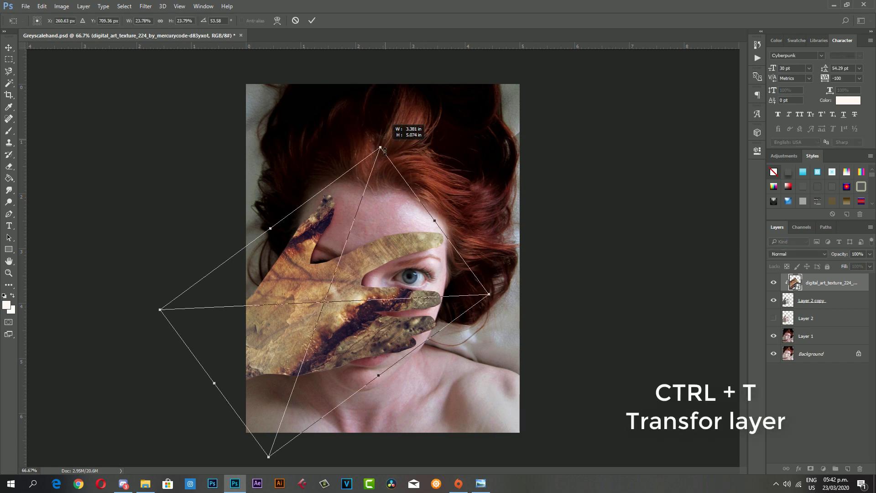
{"action": "left_click_drag", "start_coordinate": [384, 151], "coordinate": [477, 183]}
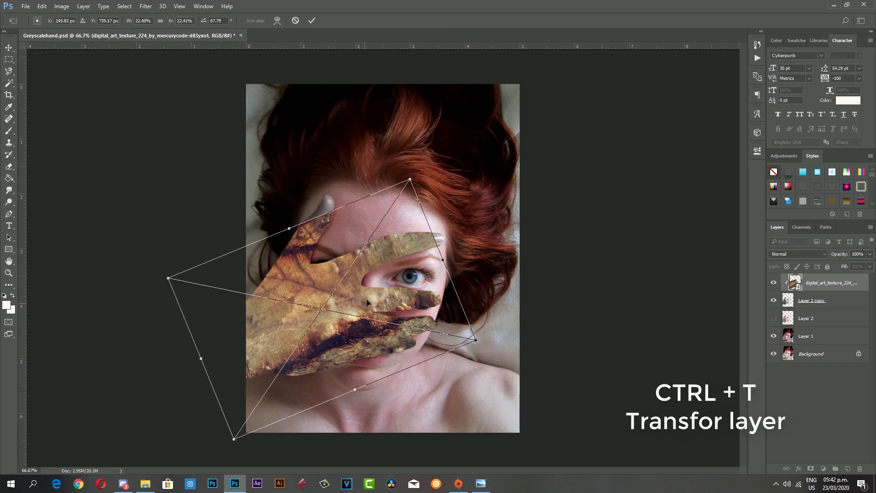
{"action": "mouse_move", "coordinate": [368, 302]}
{"action": "left_mouse_down"}
{"action": "mouse_move", "coordinate": [339, 326]}
{"action": "mouse_move", "coordinate": [397, 327]}
{"action": "left_mouse_up"}
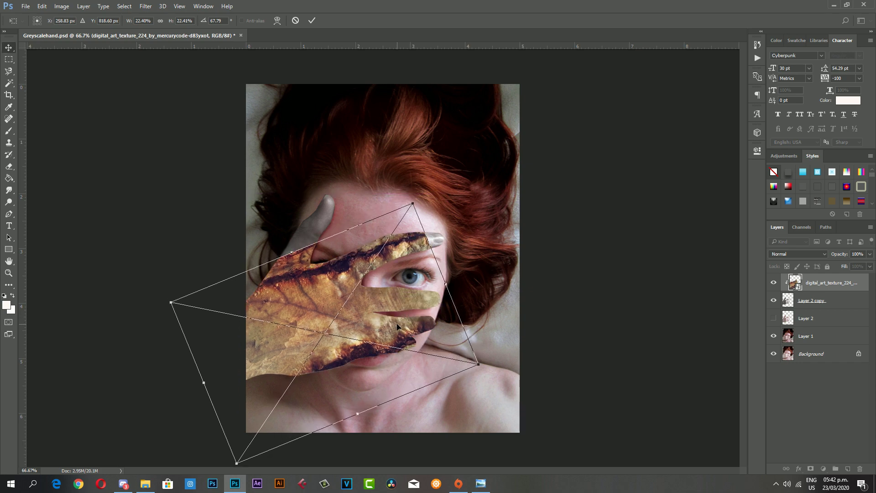
{"action": "key", "text": "Return"}
{"action": "key", "text": "z"}
{"action": "left_click", "coordinate": [579, 256]}
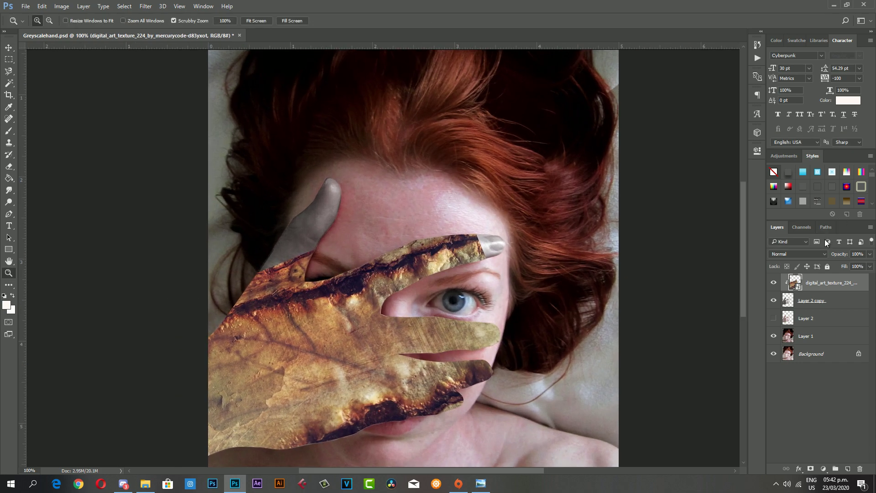
- Set the bark texture layer's blend mode to Overlay
{"action": "left_click", "coordinate": [819, 254]}
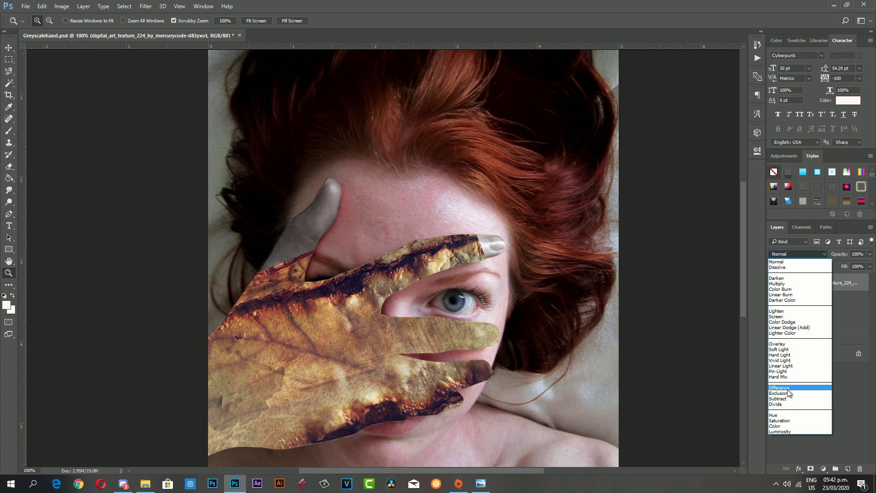
{"action": "left_click", "coordinate": [790, 345]}
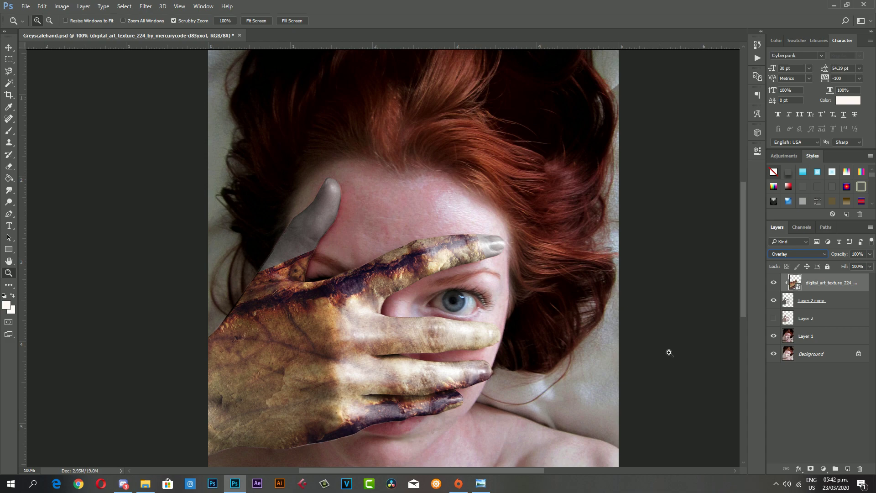
{"action": "left_click", "coordinate": [367, 270]}
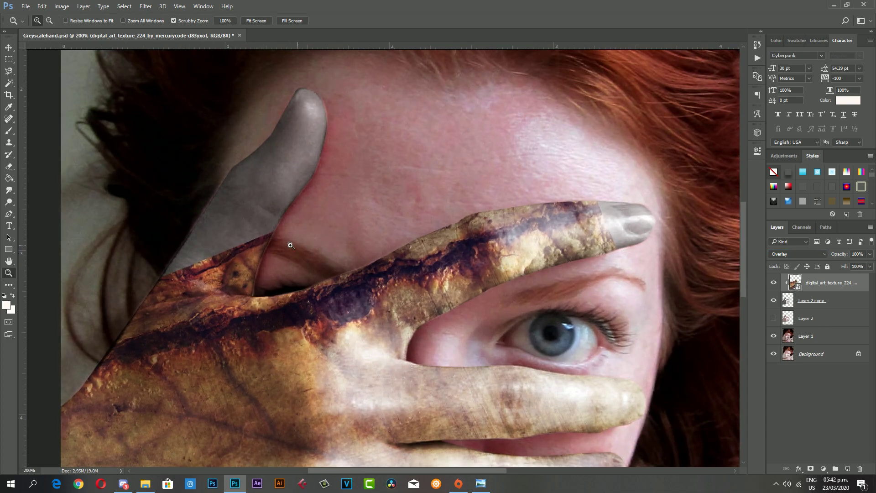
{"action": "left_click", "coordinate": [290, 245], "text": "alt"}
{"action": "key", "text": "ctrl+0"}
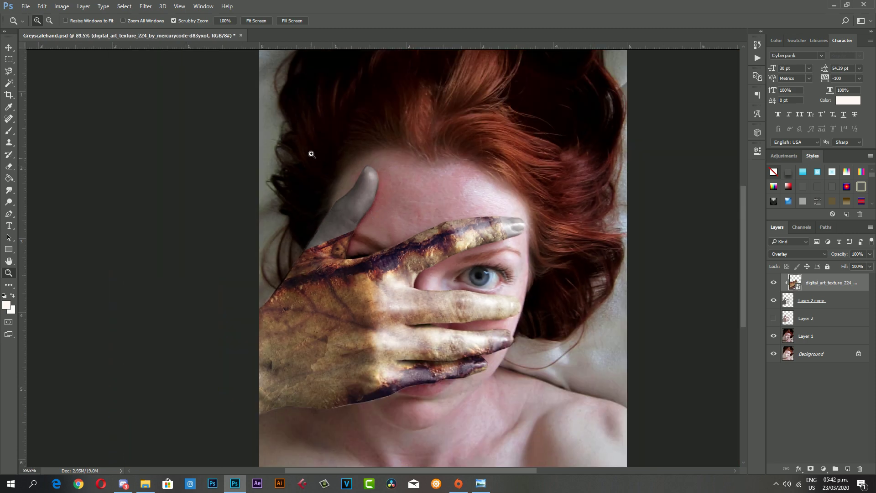
- Transform the overlay texture to a new position over the hand and thumb
{"action": "key", "text": "ctrl+t"}
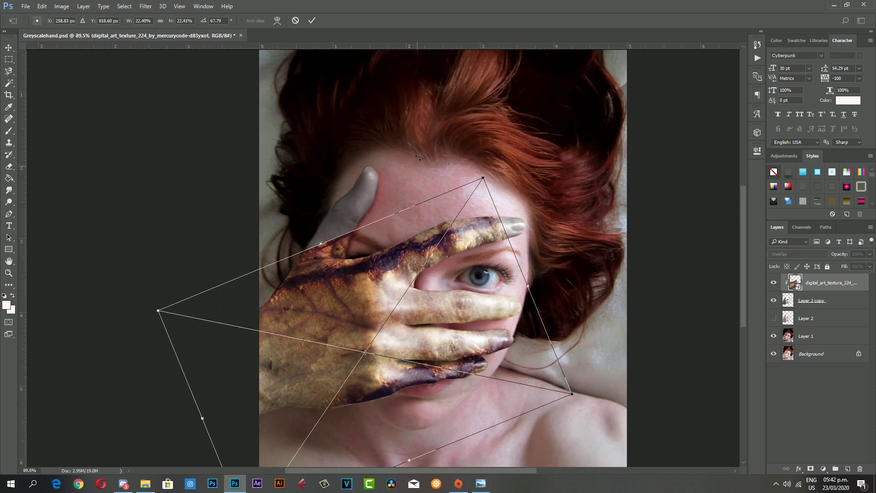
{"action": "mouse_move", "coordinate": [443, 193]}
{"action": "left_mouse_down"}
{"action": "mouse_move", "coordinate": [450, 233]}
{"action": "mouse_move", "coordinate": [417, 222]}
{"action": "mouse_move", "coordinate": [417, 233]}
{"action": "left_mouse_up"}
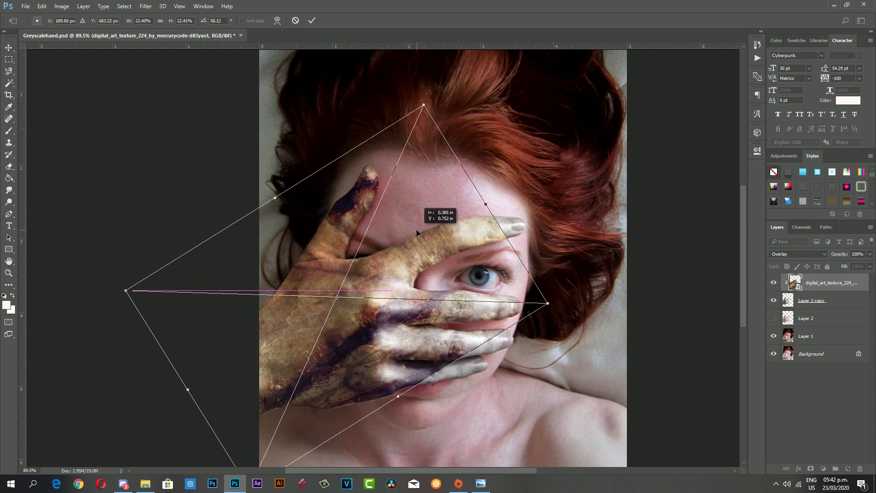
{"action": "key", "text": "Return"}
{"action": "key", "text": "z"}
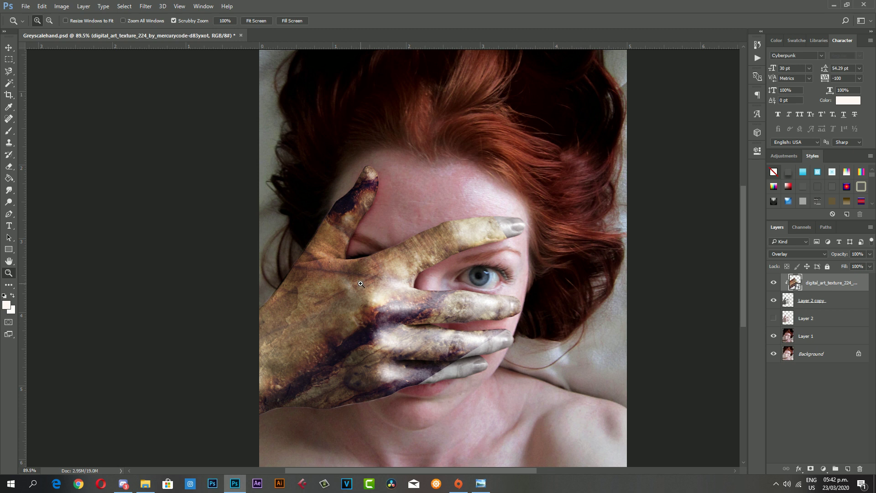
- Apply Distort > Displace with scales of 5, using Greyscalehand.psd as the map
{"action": "left_click", "coordinate": [154, 9]}
{"action": "mouse_move", "coordinate": [199, 125]}
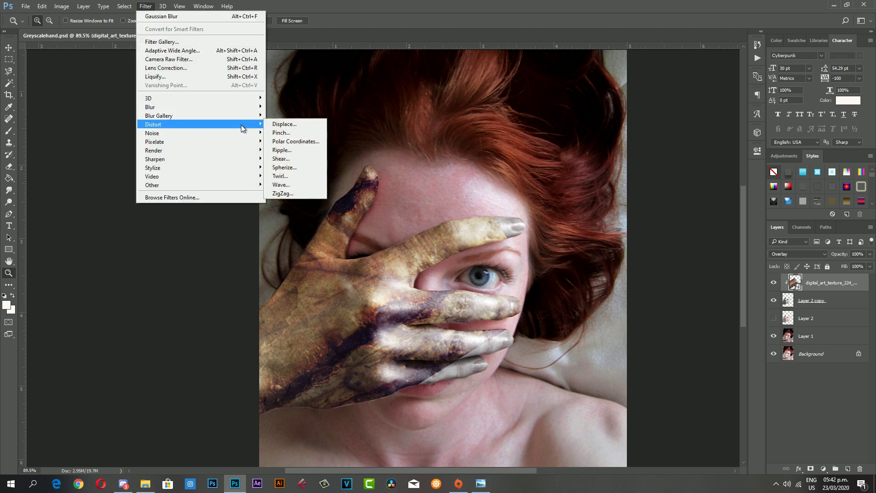
{"action": "left_click", "coordinate": [302, 124]}
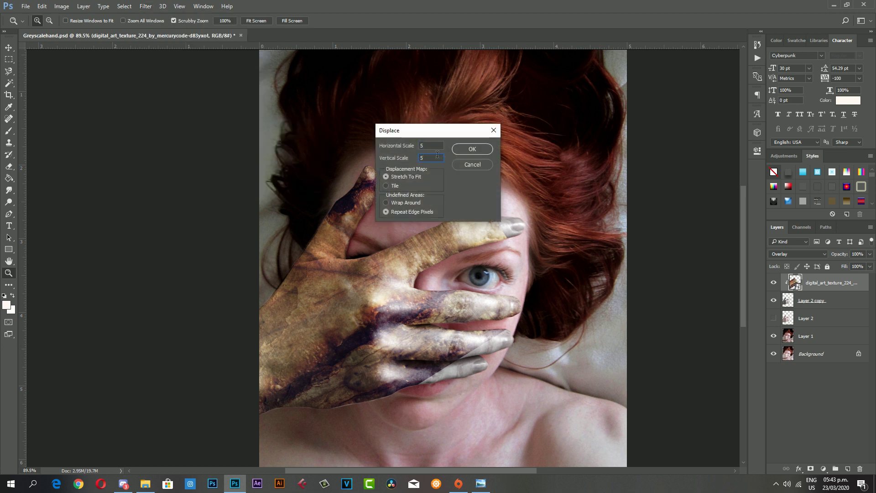
{"action": "left_click", "coordinate": [467, 151]}
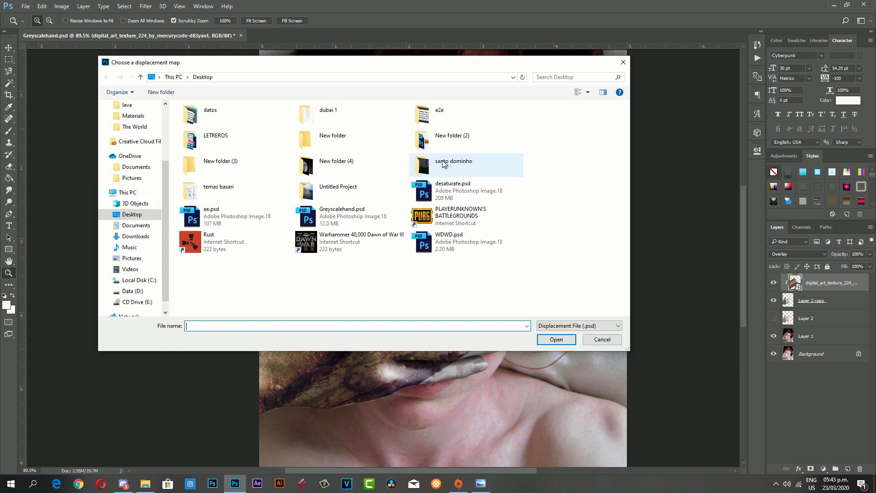
{"action": "left_click", "coordinate": [325, 216]}
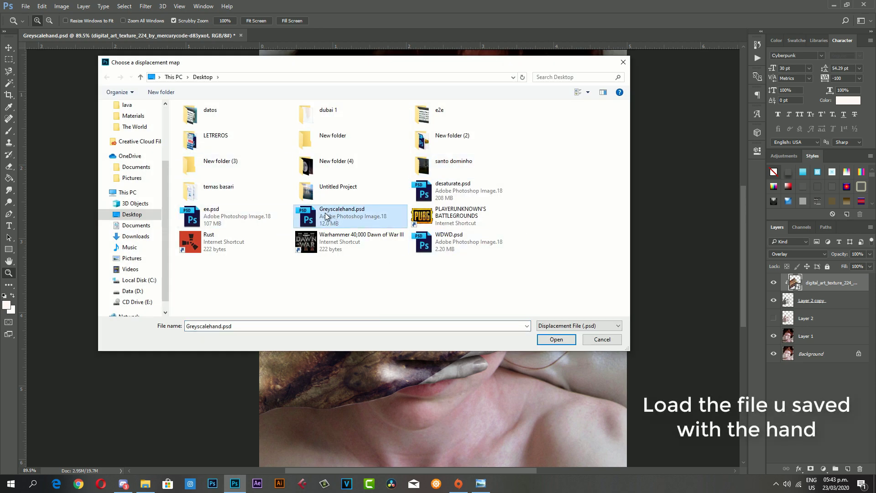
{"action": "left_click", "coordinate": [553, 341]}
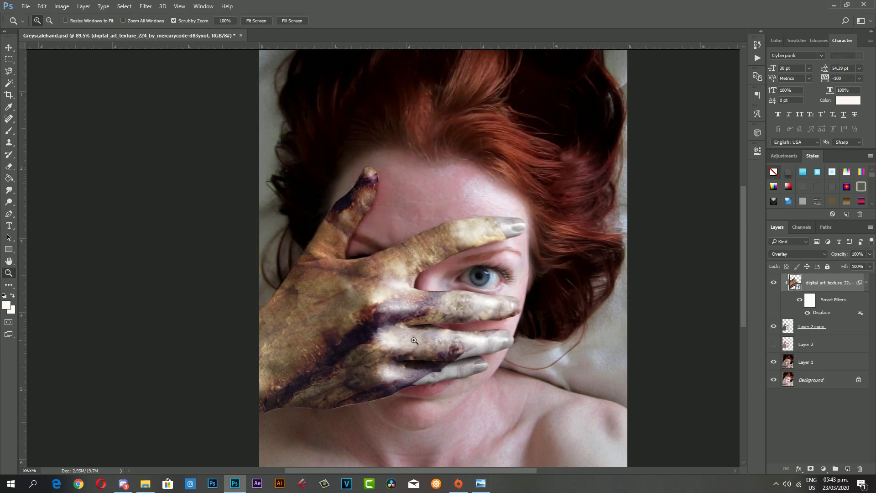
{"action": "left_click", "coordinate": [447, 348]}
- Duplicate the displaced texture layer and rasterize both texture layers
{"action": "left_click_drag", "start_coordinate": [420, 302], "coordinate": [462, 320]}
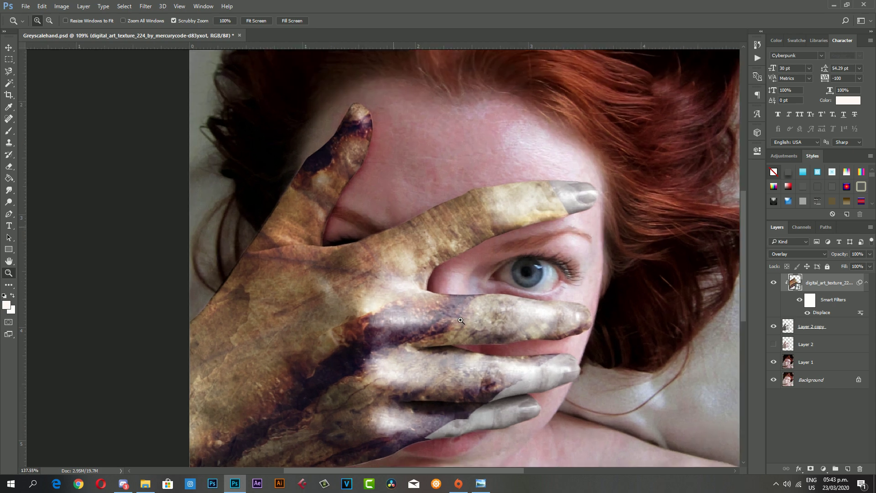
{"action": "key", "text": "ctrl+j"}
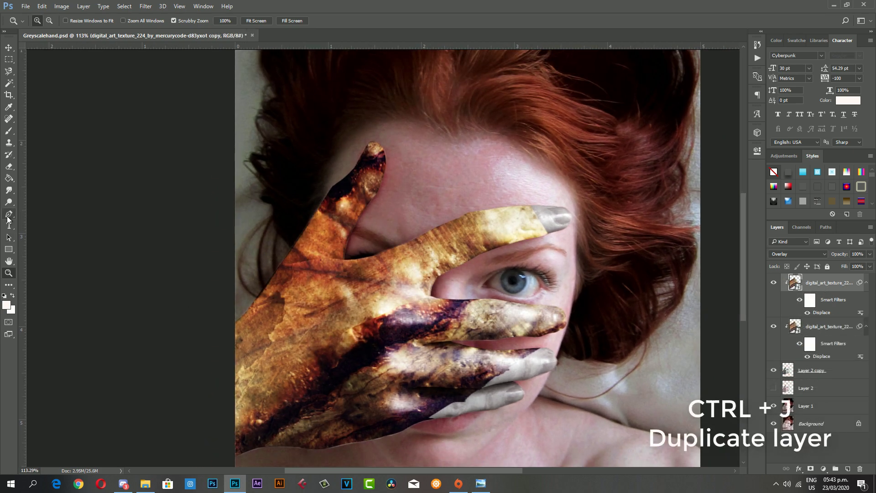
{"action": "right_click", "coordinate": [843, 281]}
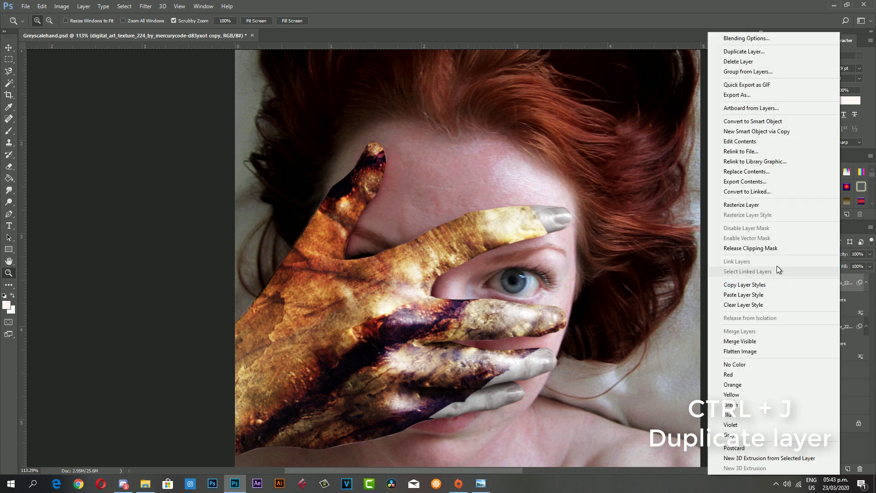
{"action": "left_click", "coordinate": [767, 204]}
{"action": "right_click", "coordinate": [831, 297]}
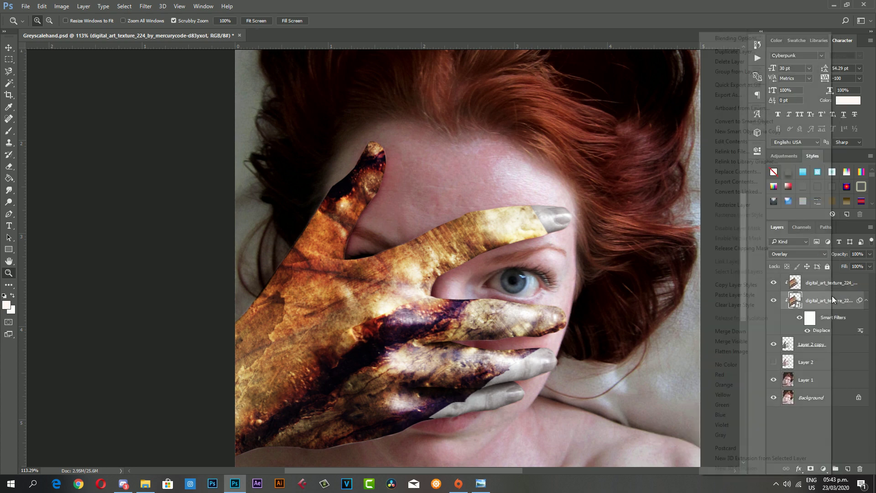
{"action": "left_click", "coordinate": [759, 206]}
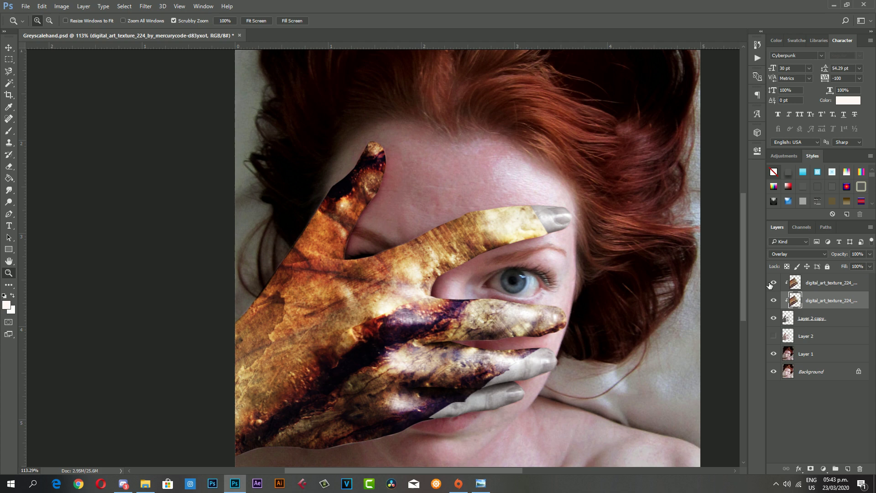
{"action": "left_click", "coordinate": [832, 285]}
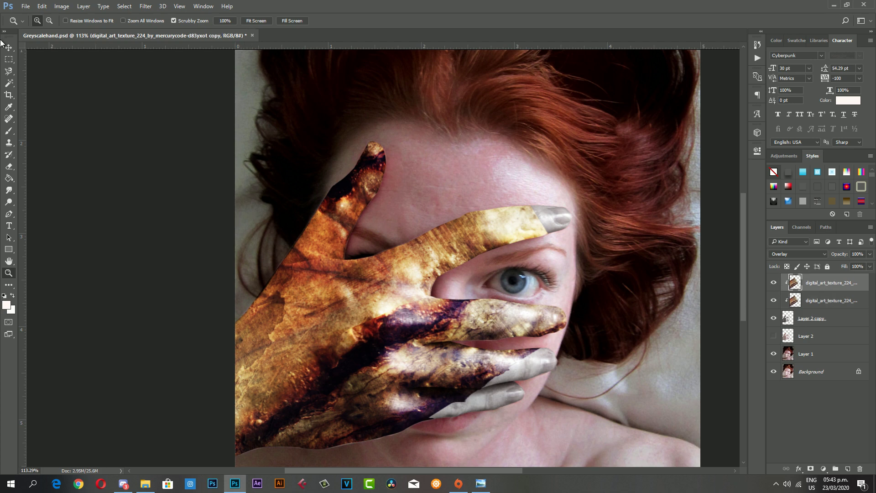
- Scale the texture copy down to about 23% and place it on the upper fingertip
{"action": "left_click", "coordinate": [9, 59]}
{"action": "key", "text": "ctrl+t"}
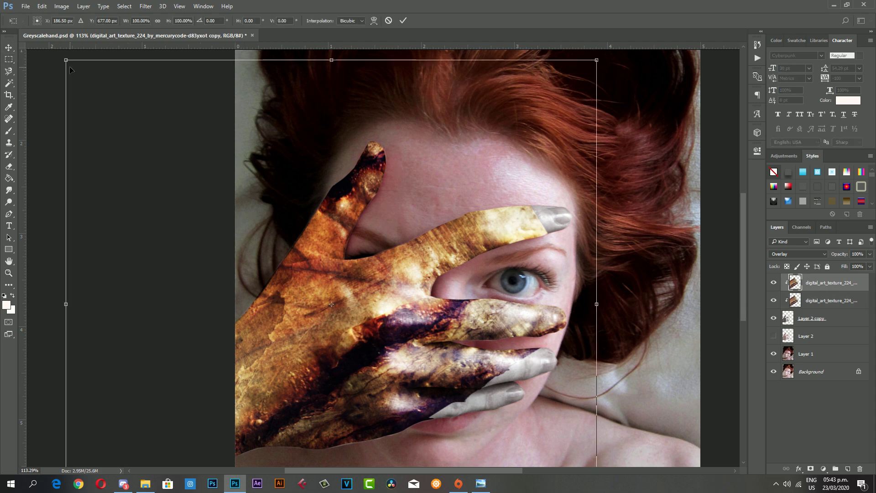
{"action": "left_click_drag", "start_coordinate": [70, 68], "coordinate": [317, 298]}
{"action": "mouse_move", "coordinate": [366, 388]}
{"action": "left_mouse_down"}
{"action": "mouse_move", "coordinate": [537, 192]}
{"action": "mouse_move", "coordinate": [525, 168]}
{"action": "left_mouse_up"}
{"action": "mouse_move", "coordinate": [698, 166]}
{"action": "left_mouse_down"}
{"action": "mouse_move", "coordinate": [265, 316]}
{"action": "mouse_move", "coordinate": [564, 239]}
{"action": "left_mouse_up"}
{"action": "mouse_move", "coordinate": [345, 381]}
{"action": "left_mouse_down"}
{"action": "mouse_move", "coordinate": [473, 301]}
{"action": "mouse_move", "coordinate": [495, 240]}
{"action": "left_mouse_up"}
{"action": "left_click_drag", "start_coordinate": [528, 184], "coordinate": [559, 212]}
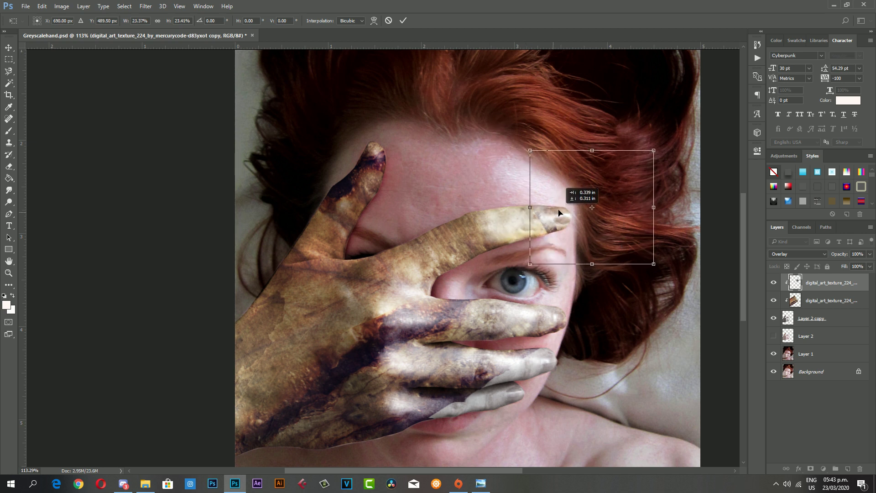
{"action": "key", "text": "Return"}
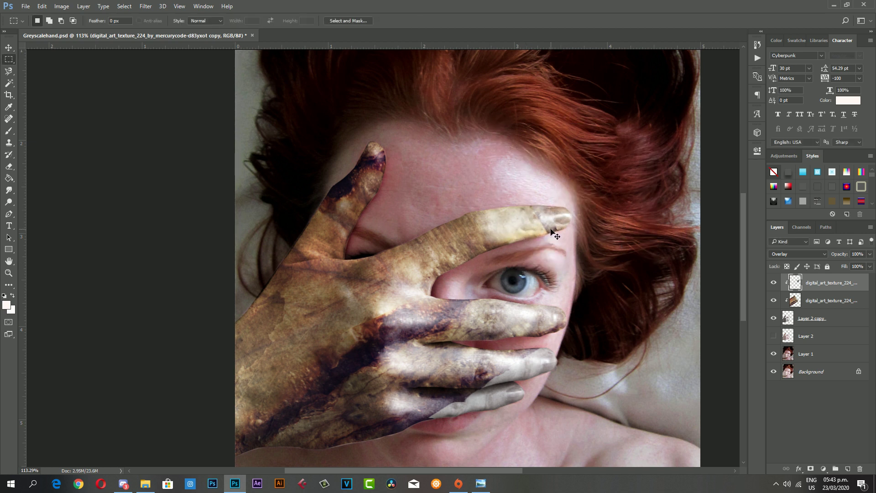
- Duplicate the fingertip texture, move it to the lower fingers and enlarge it about 125% then 116%
{"action": "key", "text": "ctrl+j"}
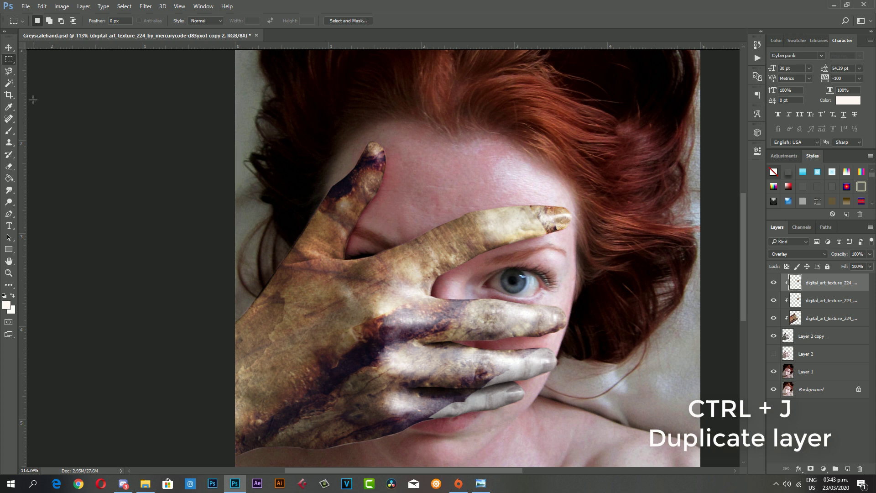
{"action": "left_click", "coordinate": [9, 47]}
{"action": "mouse_move", "coordinate": [492, 234]}
{"action": "left_mouse_down"}
{"action": "mouse_move", "coordinate": [524, 378]}
{"action": "mouse_move", "coordinate": [461, 433]}
{"action": "left_mouse_up"}
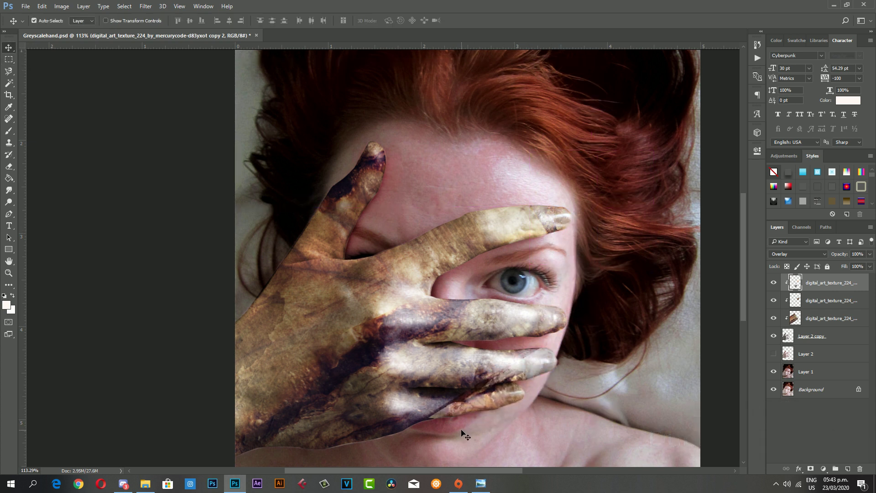
{"action": "key", "text": "ctrl+t"}
{"action": "mouse_move", "coordinate": [552, 360]}
{"action": "left_mouse_down"}
{"action": "mouse_move", "coordinate": [569, 376]}
{"action": "mouse_move", "coordinate": [564, 370]}
{"action": "left_mouse_up"}
{"action": "key", "text": "Return"}
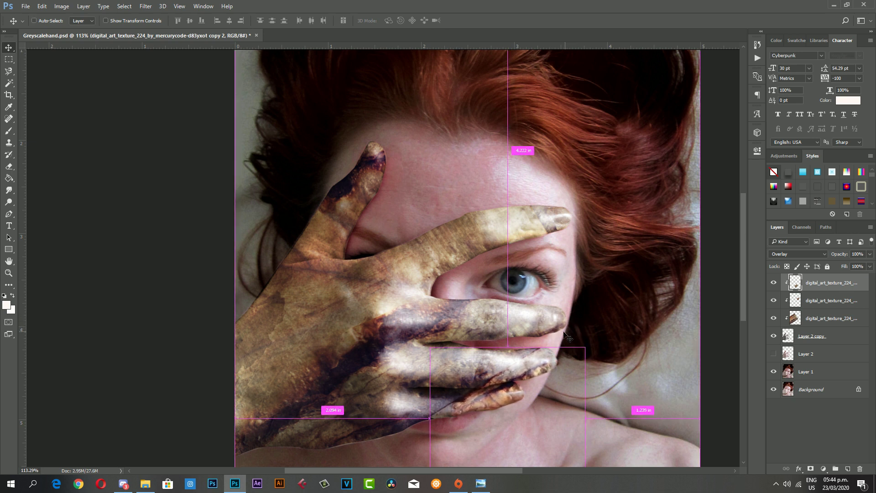
{"action": "key", "text": "ctrl+t"}
{"action": "left_click_drag", "start_coordinate": [586, 347], "coordinate": [610, 323]}
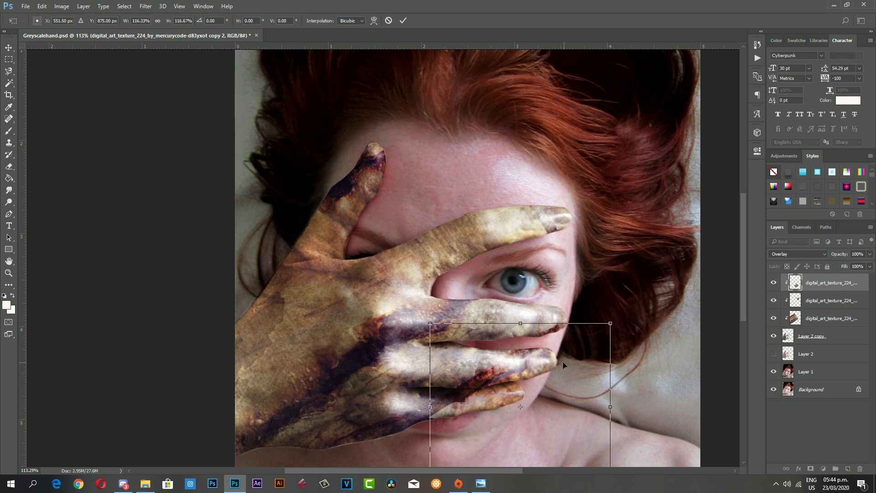
{"action": "left_click_drag", "start_coordinate": [559, 363], "coordinate": [531, 362]}
{"action": "key", "text": "Return"}
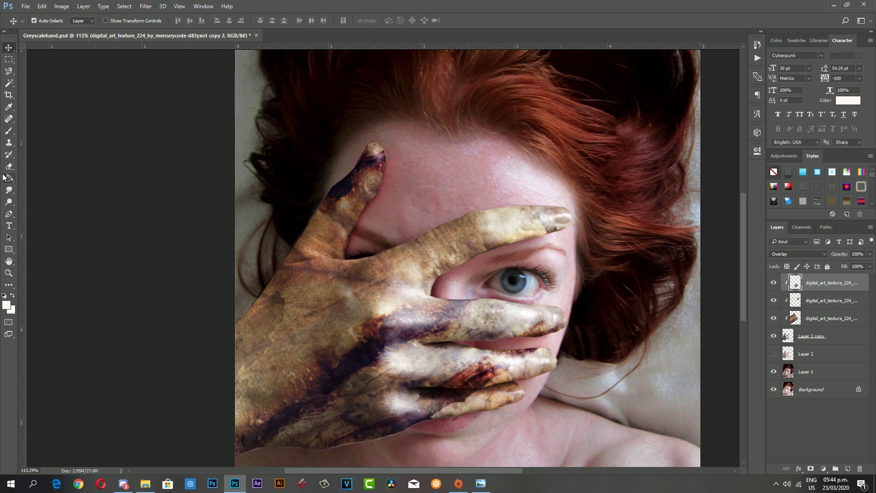
- Softly erase overlapping texture on the lower fingers with a 47 px Eraser
{"action": "key", "text": "e"}
{"action": "right_click", "coordinate": [593, 297]}
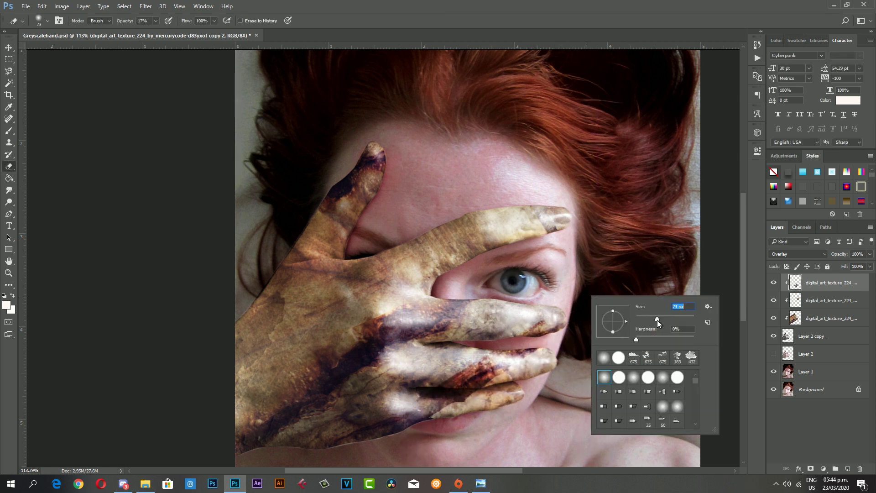
{"action": "left_click_drag", "start_coordinate": [652, 320], "coordinate": [650, 319]}
{"action": "left_click", "coordinate": [551, 307]}
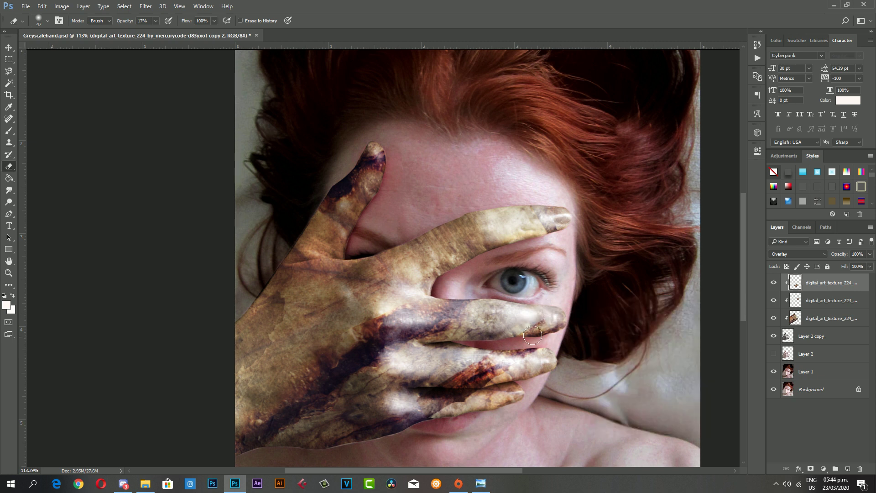
{"action": "left_click_drag", "start_coordinate": [524, 332], "coordinate": [430, 400]}
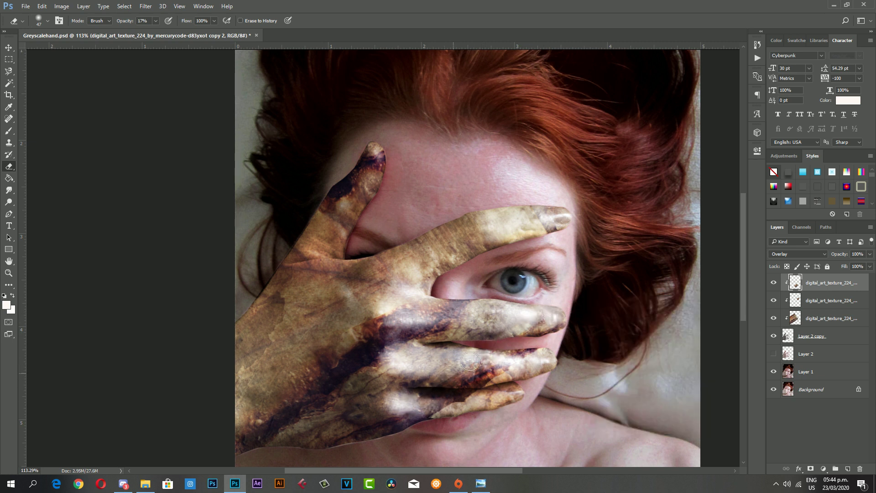
{"action": "mouse_move", "coordinate": [471, 362]}
{"action": "left_mouse_down"}
{"action": "mouse_move", "coordinate": [487, 373]}
{"action": "mouse_move", "coordinate": [533, 328]}
{"action": "mouse_move", "coordinate": [479, 381]}
{"action": "mouse_move", "coordinate": [511, 346]}
{"action": "left_mouse_up"}
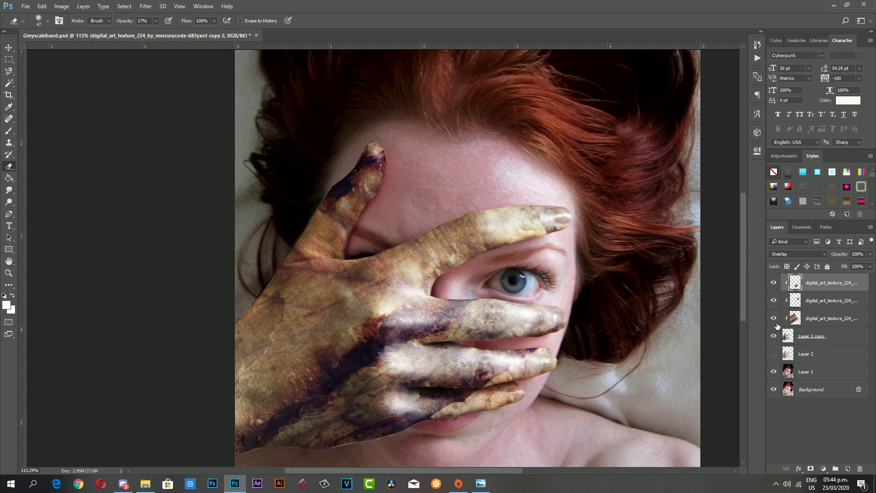
{"action": "left_click", "coordinate": [835, 322], "text": "shift"}
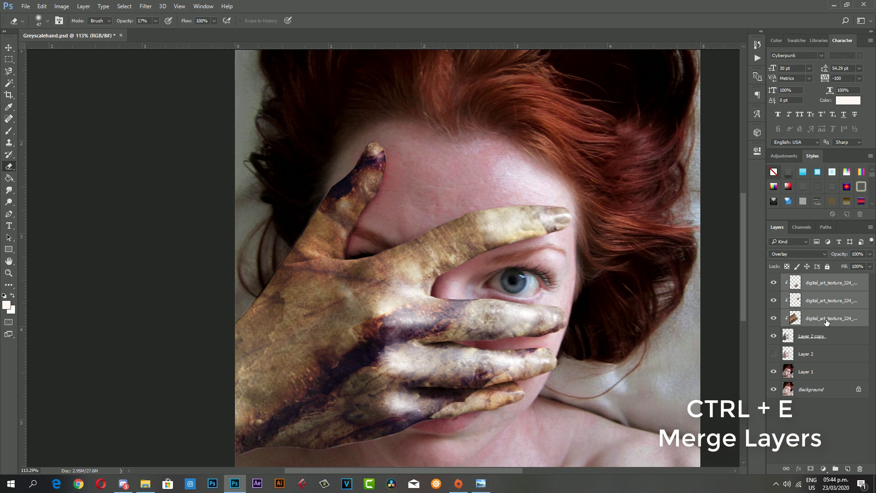
- Merge the three texture layers and set the merged layer to Overlay
{"action": "key", "text": "ctrl+e"}
{"action": "left_click", "coordinate": [793, 254]}
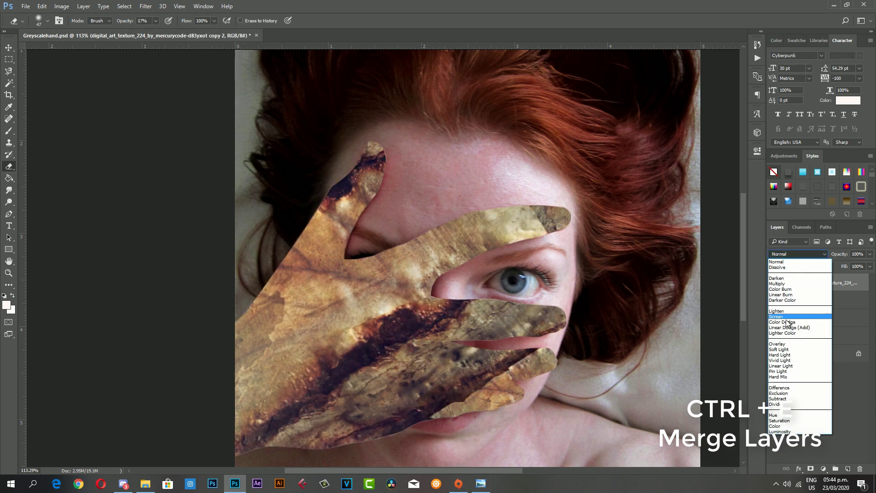
{"action": "left_click", "coordinate": [794, 349]}
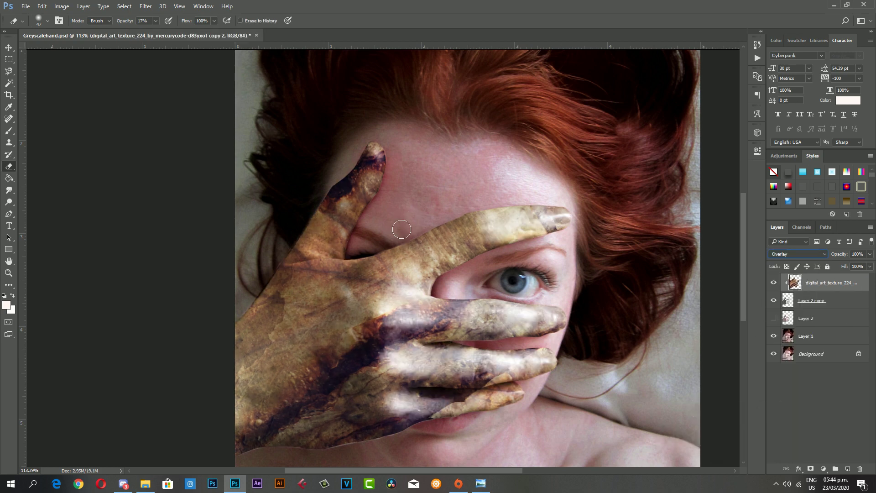
{"action": "key", "text": "z"}
{"action": "mouse_move", "coordinate": [396, 204]}
{"action": "left_mouse_down"}
{"action": "mouse_move", "coordinate": [381, 203]}
{"action": "mouse_move", "coordinate": [432, 269]}
{"action": "mouse_move", "coordinate": [590, 288]}
{"action": "left_mouse_up"}
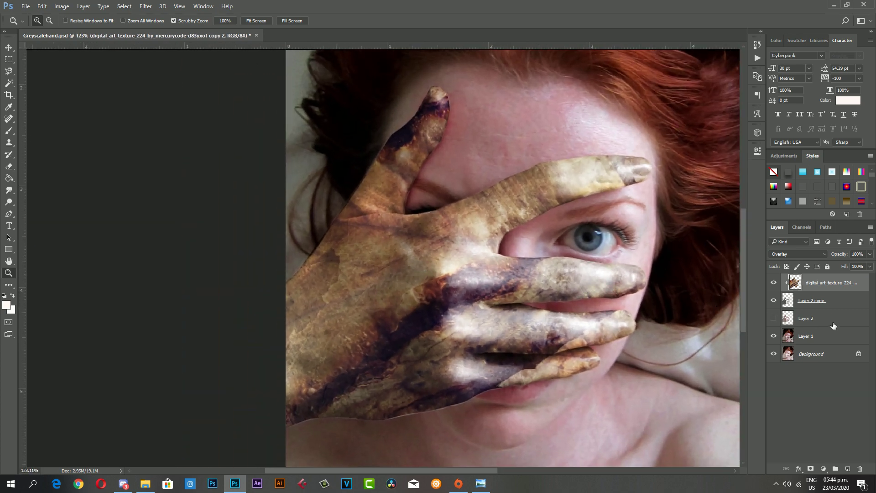
{"action": "left_click", "coordinate": [778, 284]}
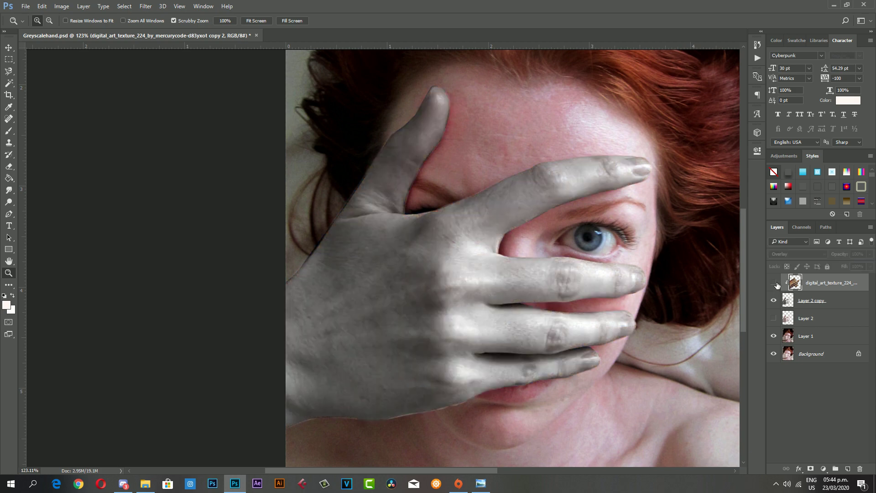
{"action": "left_click", "coordinate": [774, 283]}
- Lower the merged texture's saturation to -76 with Hue/Saturation
{"action": "left_click", "coordinate": [62, 6]}
{"action": "mouse_move", "coordinate": [75, 29]}
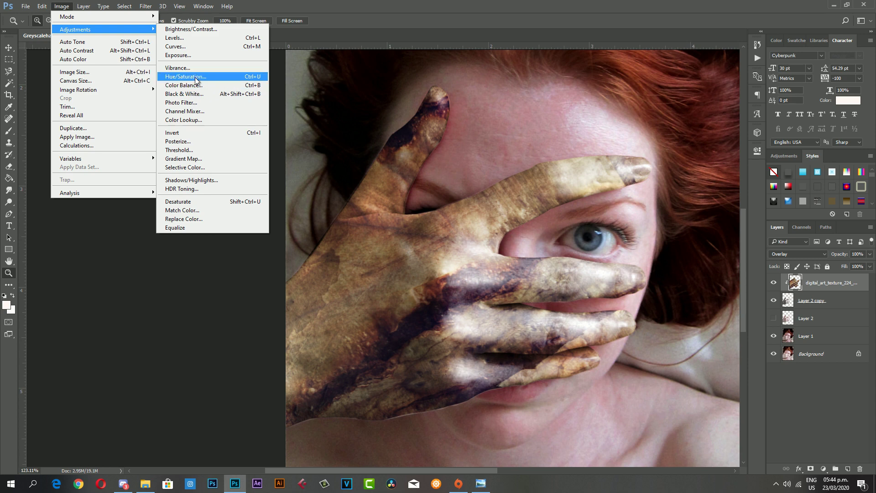
{"action": "left_click", "coordinate": [191, 76]}
{"action": "left_click", "coordinate": [670, 175]}
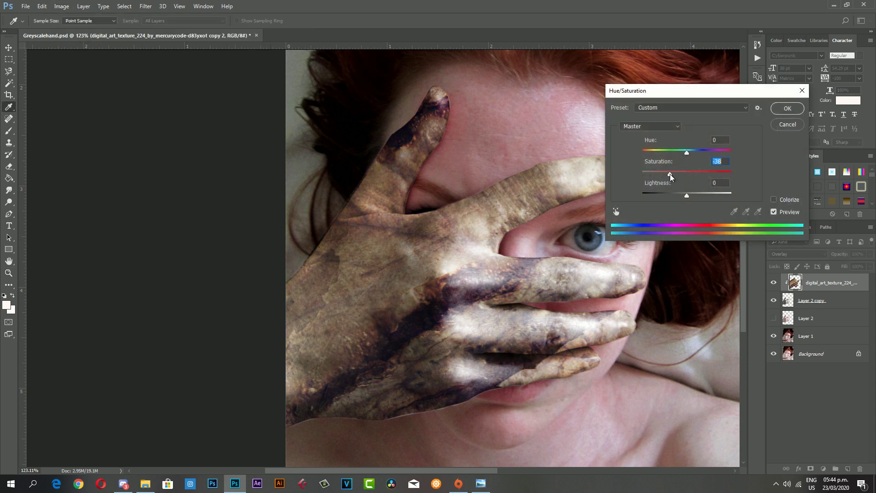
{"action": "left_click_drag", "start_coordinate": [674, 177], "coordinate": [654, 177]}
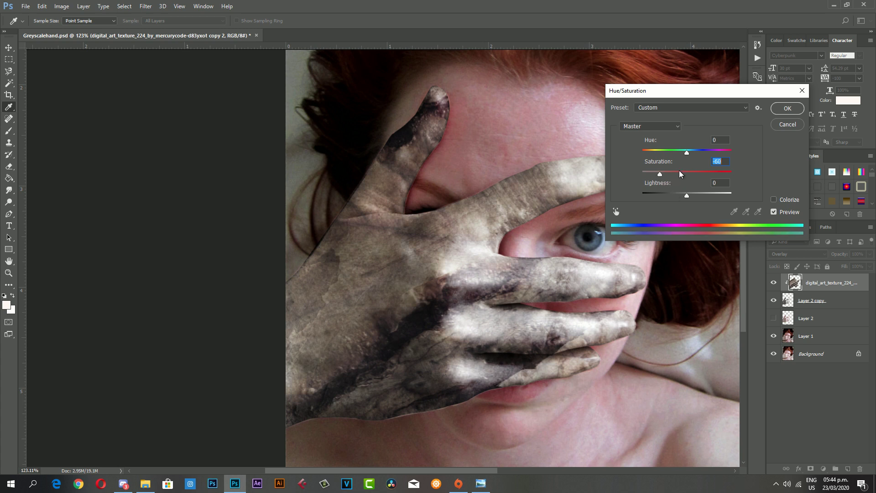
{"action": "left_click", "coordinate": [787, 109]}
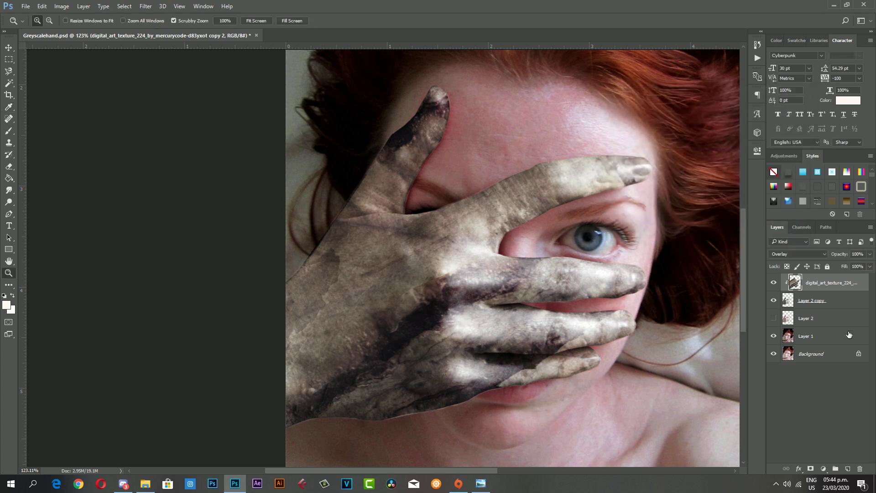
- Duplicate Layer 2 copy and switch to the Burn tool set to the Shadows range
{"action": "left_click", "coordinate": [844, 306]}
{"action": "left_click", "coordinate": [373, 226]}
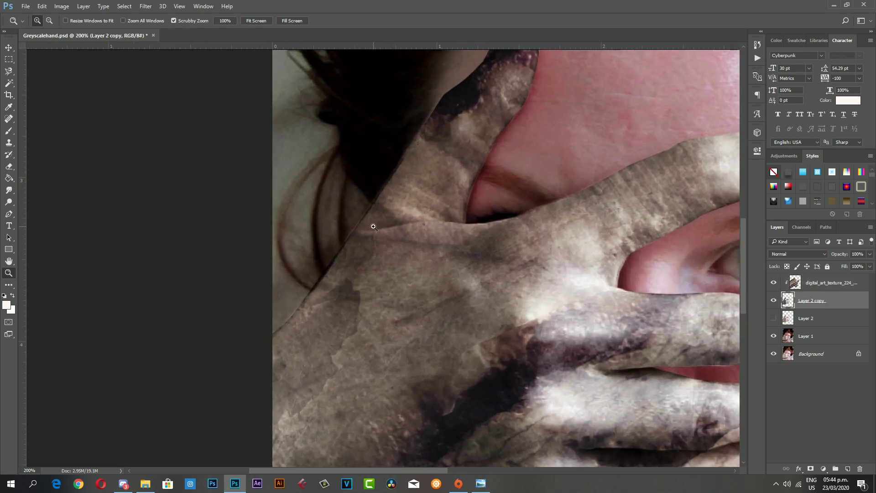
{"action": "scroll", "coordinate": [386, 226], "scroll_direction": "up", "scroll_amount": 3}
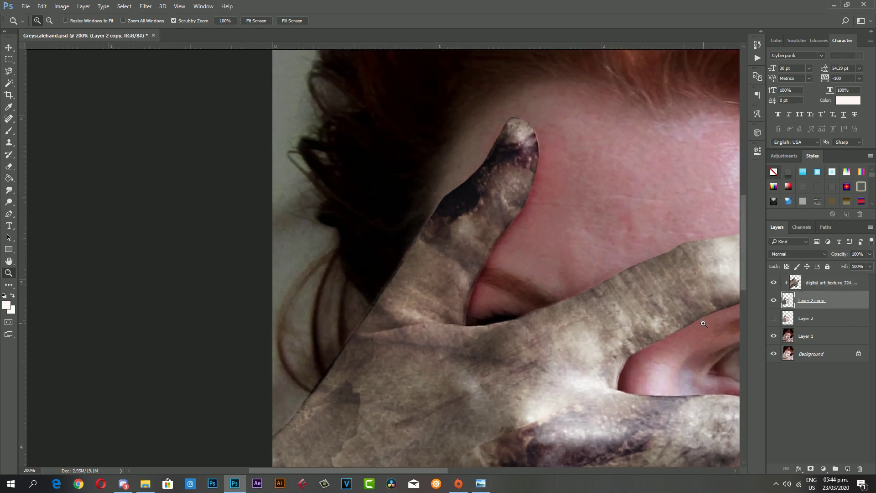
{"action": "key", "text": "ctrl+j"}
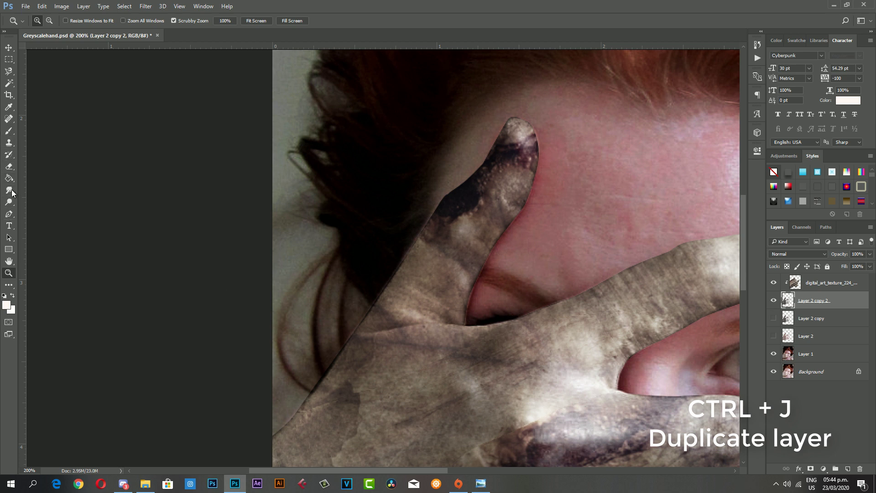
{"action": "left_click", "coordinate": [9, 203]}
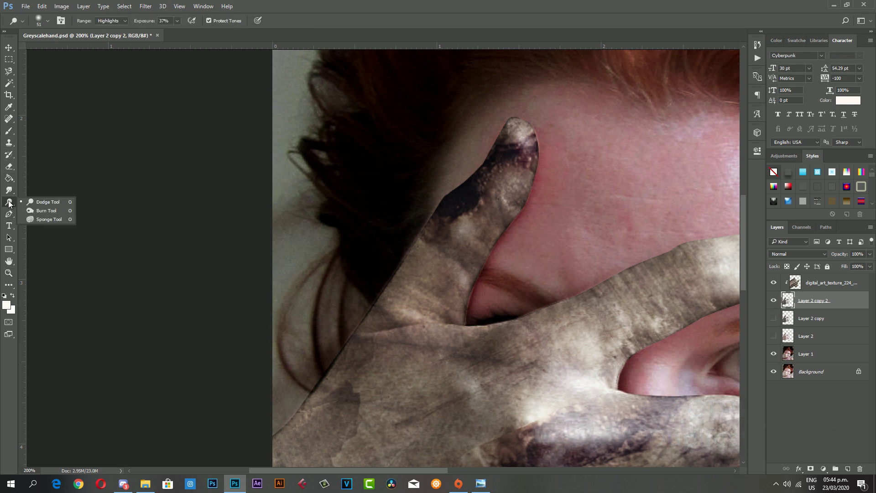
{"action": "left_click", "coordinate": [46, 210]}
{"action": "right_click", "coordinate": [658, 243]}
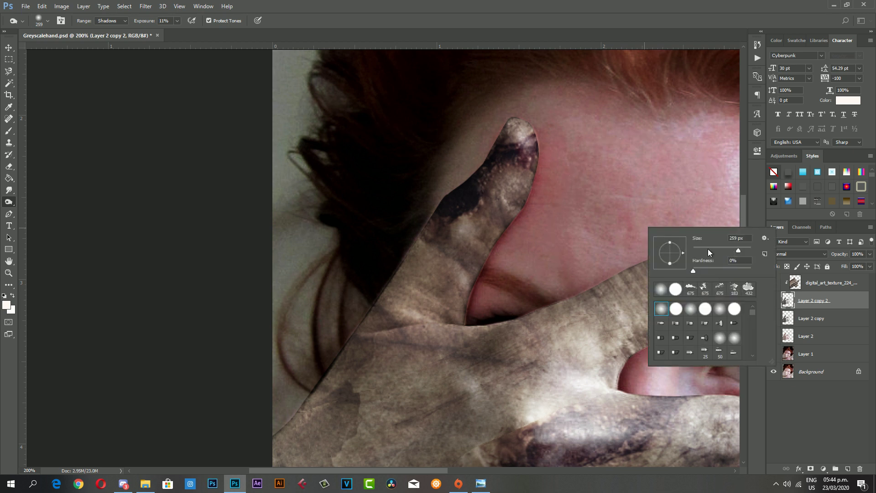
{"action": "left_click", "coordinate": [516, 139]}
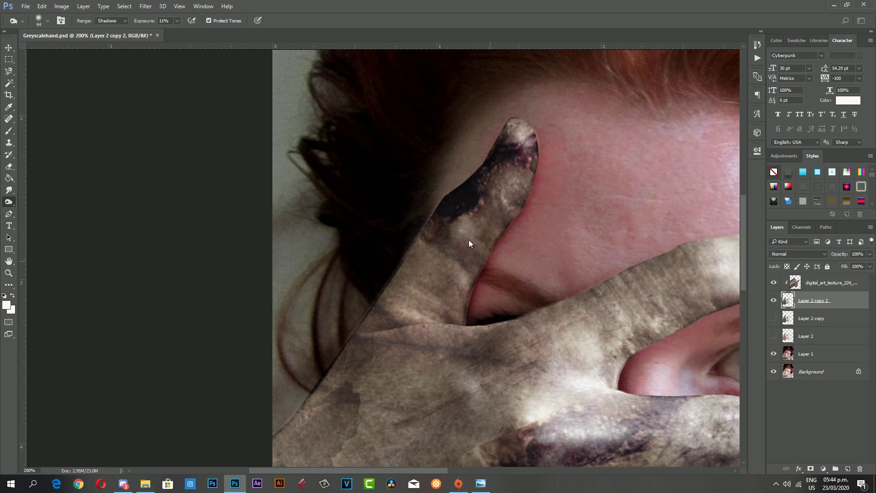
- Burn the shadows along the lower edge of the hand
{"action": "left_click_drag", "start_coordinate": [395, 307], "coordinate": [427, 328]}
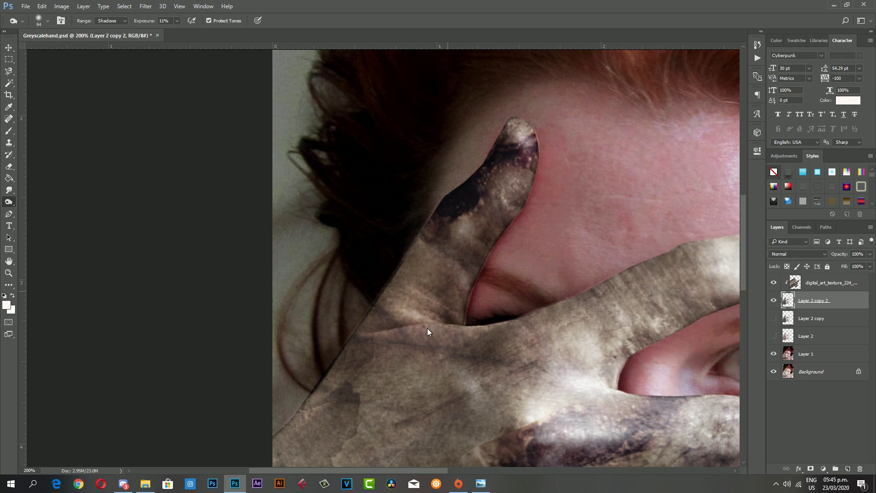
{"action": "scroll", "coordinate": [436, 272], "scroll_direction": "down", "scroll_amount": 2}
{"action": "scroll", "coordinate": [436, 272], "scroll_direction": "down", "scroll_amount": 2}
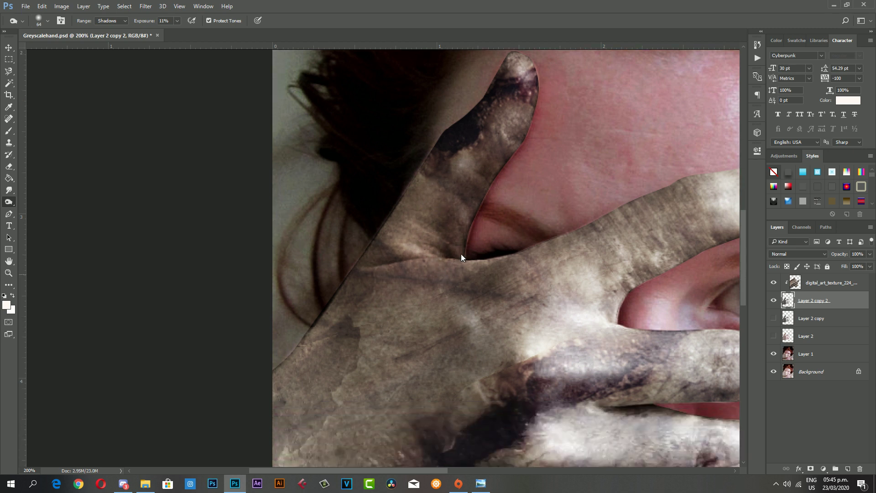
{"action": "scroll", "coordinate": [556, 289], "scroll_direction": "down", "scroll_amount": 1}
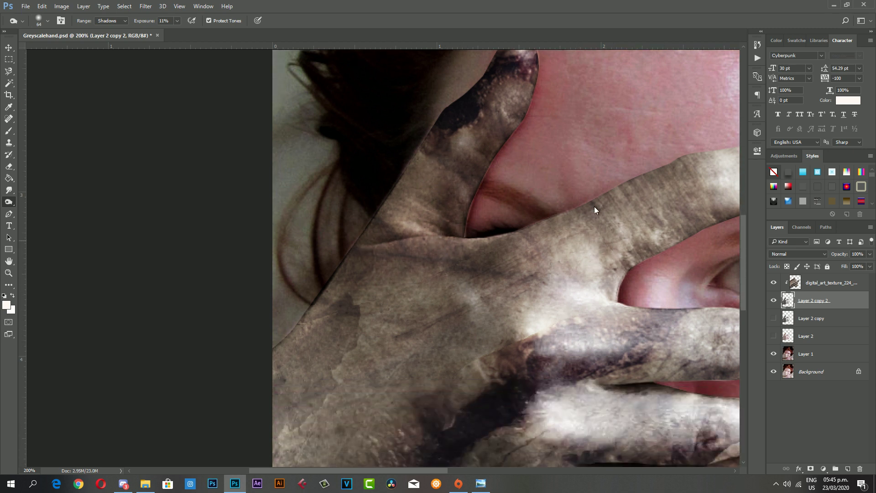
{"action": "scroll", "coordinate": [560, 284], "scroll_direction": "up", "scroll_amount": 1}
{"action": "scroll", "coordinate": [457, 186], "scroll_direction": "up", "scroll_amount": 3}
- Burn the shadowed lower edges of the upper fingers
{"action": "left_click_drag", "start_coordinate": [458, 186], "coordinate": [478, 159]}
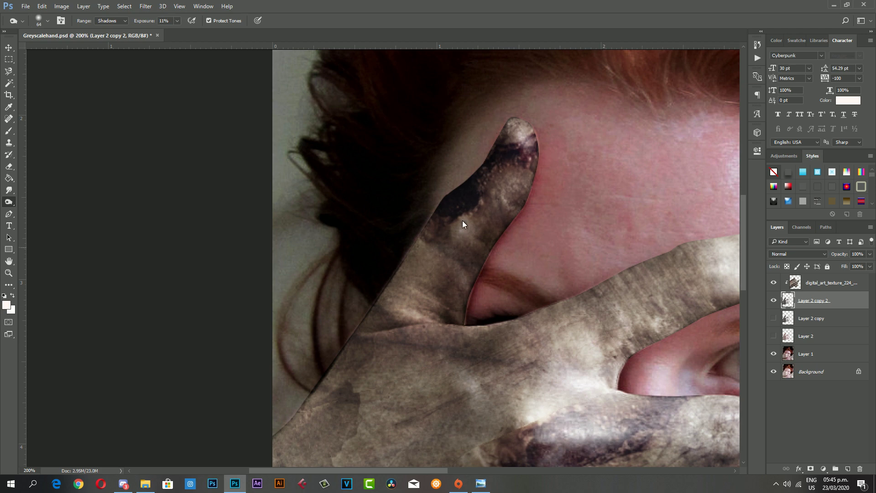
{"action": "scroll", "coordinate": [420, 318], "scroll_direction": "down", "scroll_amount": 2}
{"action": "scroll", "coordinate": [439, 329], "scroll_direction": "down", "scroll_amount": 2}
{"action": "scroll", "coordinate": [374, 284], "scroll_direction": "down", "scroll_amount": 2}
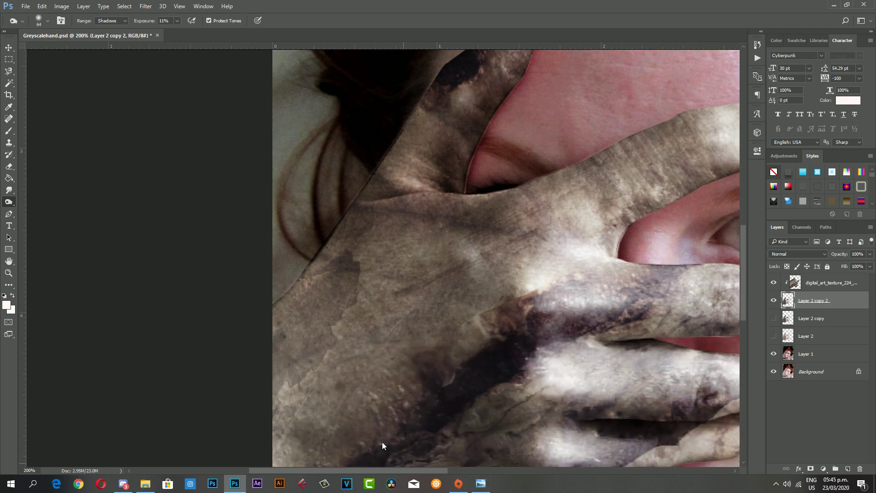
{"action": "left_click_drag", "start_coordinate": [411, 471], "coordinate": [479, 470]}
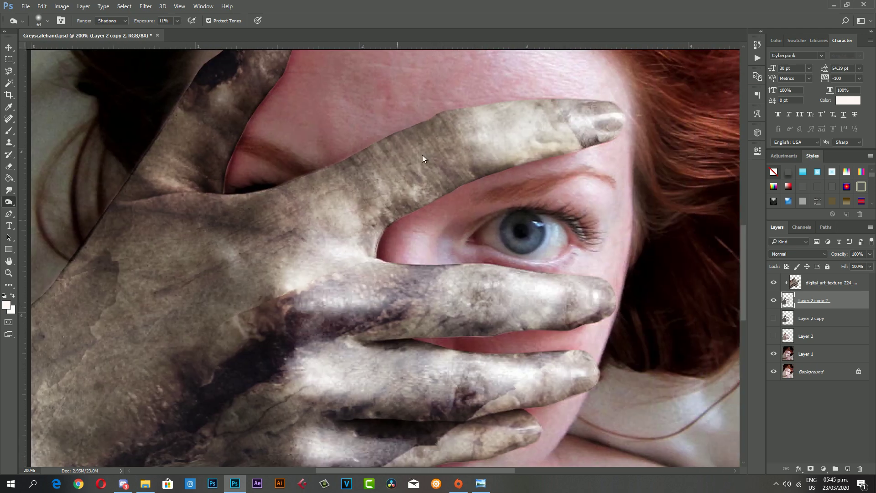
{"action": "left_click_drag", "start_coordinate": [423, 155], "coordinate": [379, 185]}
{"action": "left_click_drag", "start_coordinate": [521, 140], "coordinate": [448, 149]}
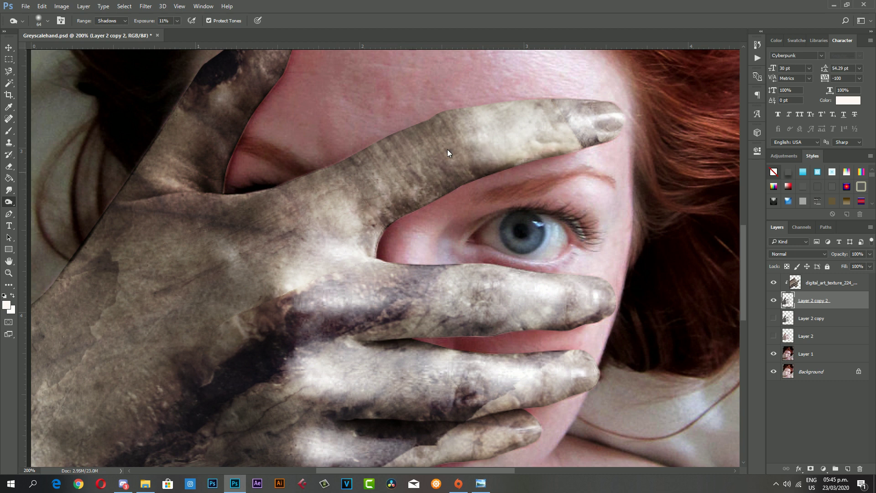
- Burn further shadow along the bottom of the hand
{"action": "scroll", "coordinate": [604, 129], "scroll_direction": "down", "scroll_amount": 2}
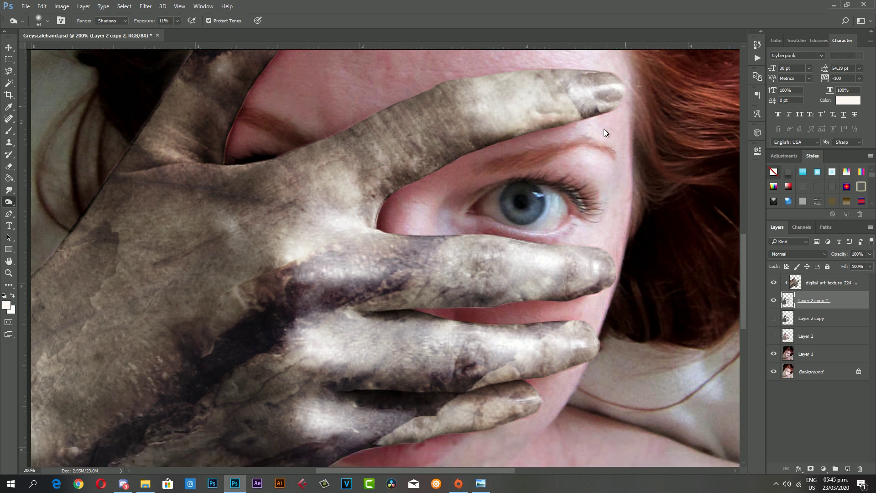
{"action": "scroll", "coordinate": [604, 129], "scroll_direction": "down", "scroll_amount": 3}
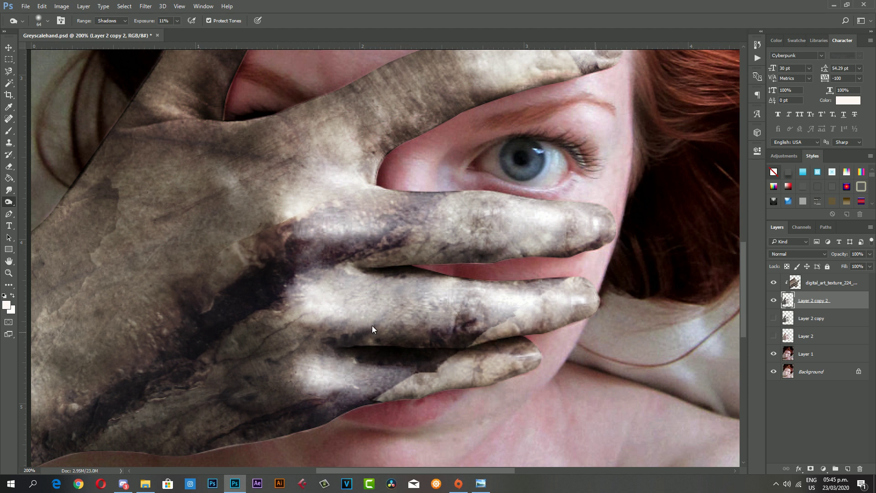
{"action": "scroll", "coordinate": [313, 254], "scroll_direction": "down", "scroll_amount": 3}
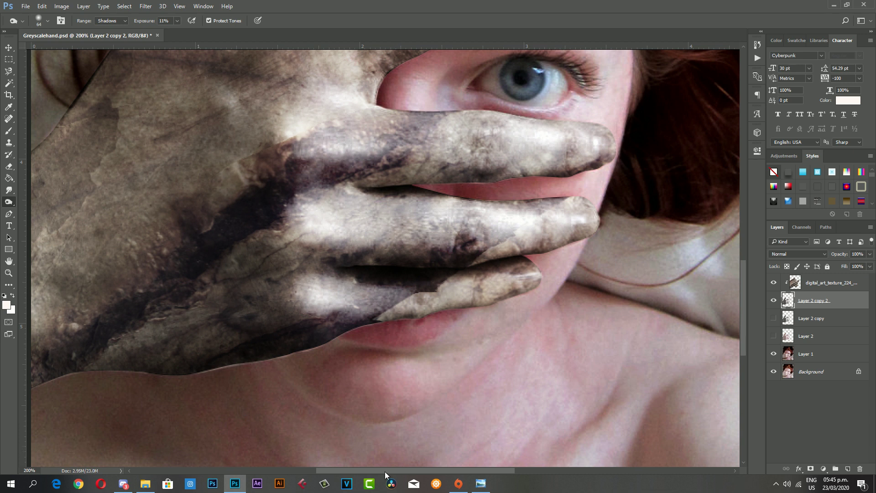
{"action": "left_click_drag", "start_coordinate": [385, 472], "coordinate": [338, 472]}
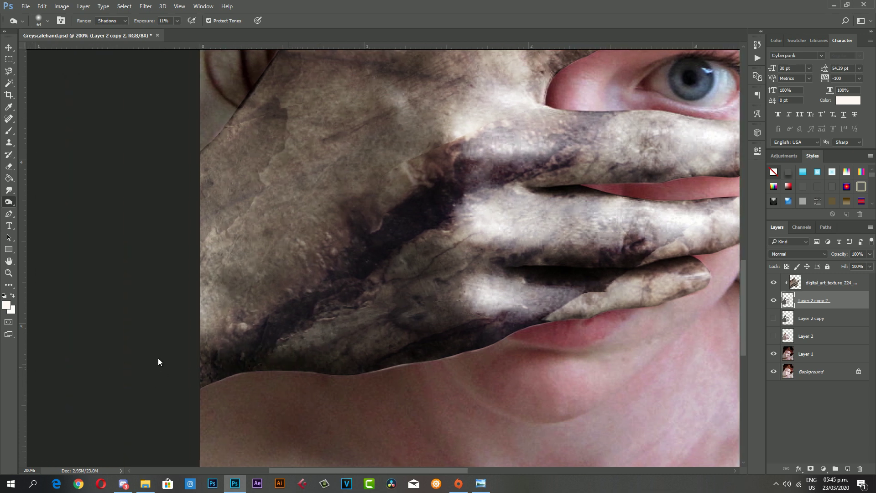
{"action": "scroll", "coordinate": [566, 320], "scroll_direction": "up", "scroll_amount": 3}
{"action": "scroll", "coordinate": [569, 369], "scroll_direction": "up", "scroll_amount": 1}
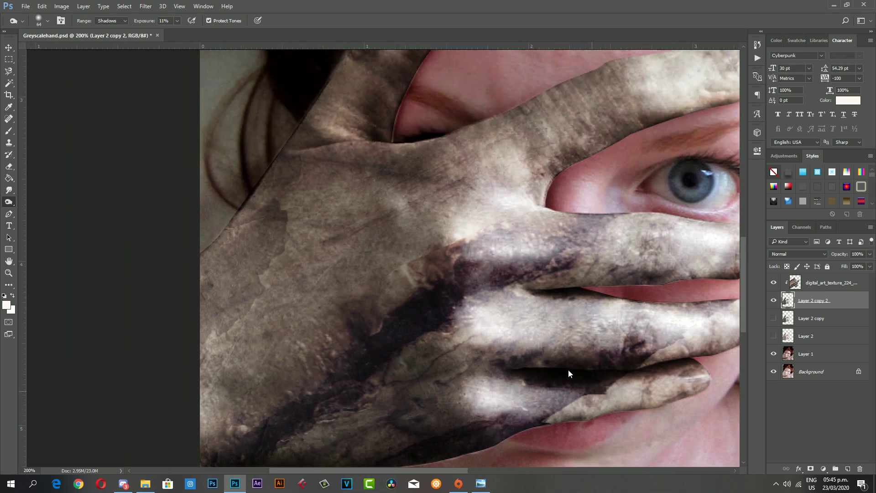
{"action": "scroll", "coordinate": [543, 392], "scroll_direction": "up", "scroll_amount": 2}
- Burn a stroke on the bark texture layer, then reselect Layer 2 copy 2
{"action": "left_click", "coordinate": [824, 286]}
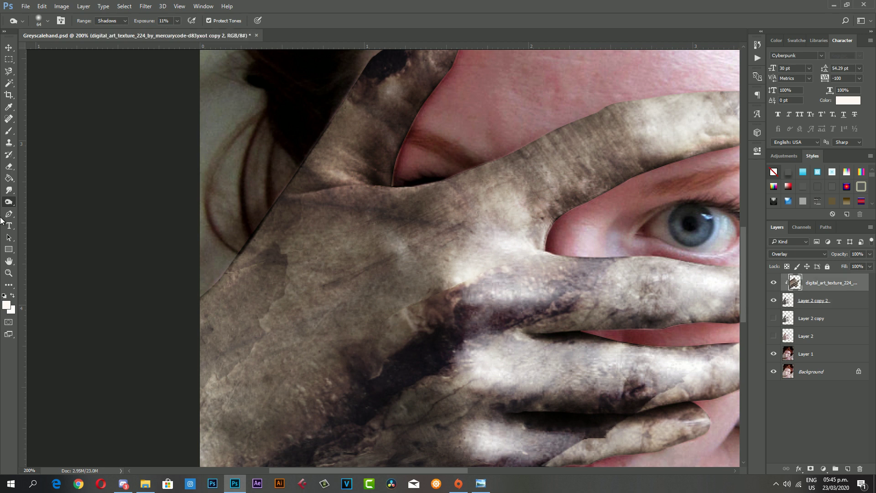
{"action": "scroll", "coordinate": [385, 136], "scroll_direction": "up", "scroll_amount": 2}
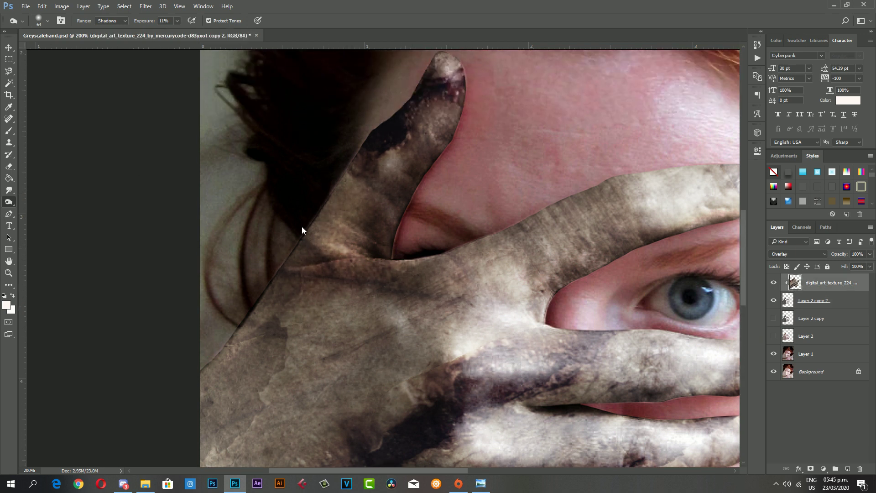
{"action": "scroll", "coordinate": [454, 277], "scroll_direction": "down", "scroll_amount": 3}
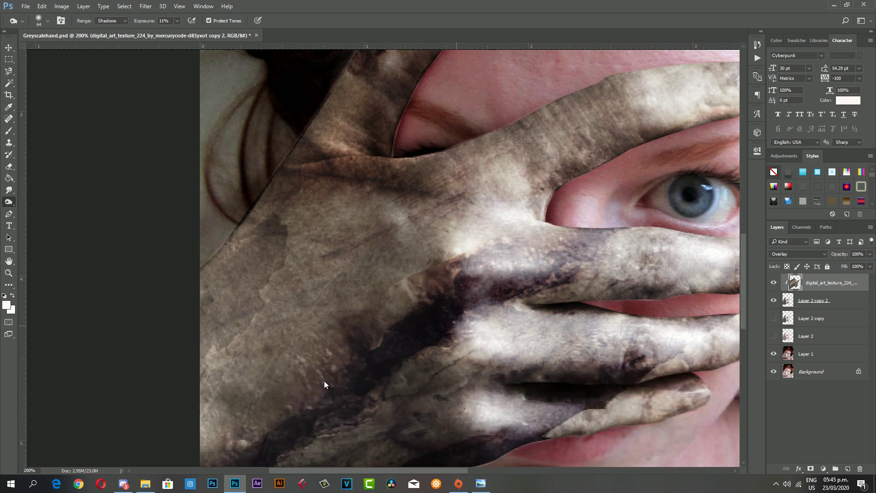
{"action": "scroll", "coordinate": [483, 326], "scroll_direction": "down", "scroll_amount": 2}
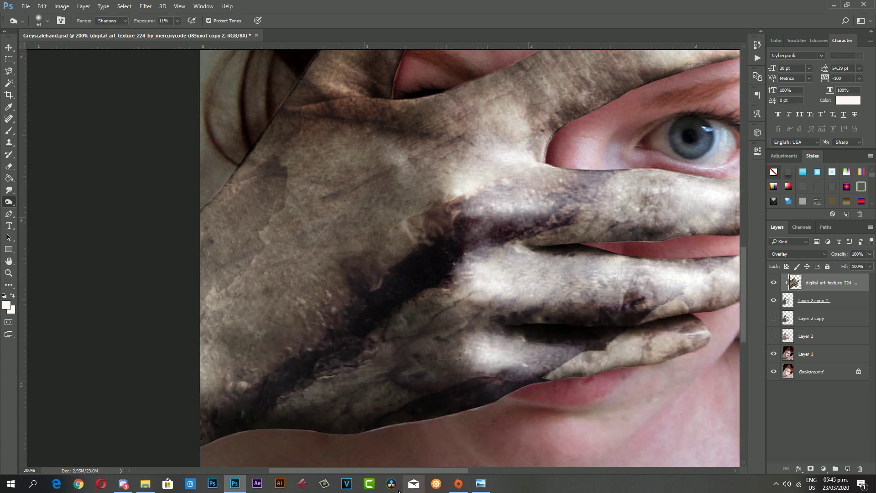
{"action": "left_click_drag", "start_coordinate": [409, 470], "coordinate": [462, 470]}
{"action": "scroll", "coordinate": [403, 340], "scroll_direction": "up", "scroll_amount": 1}
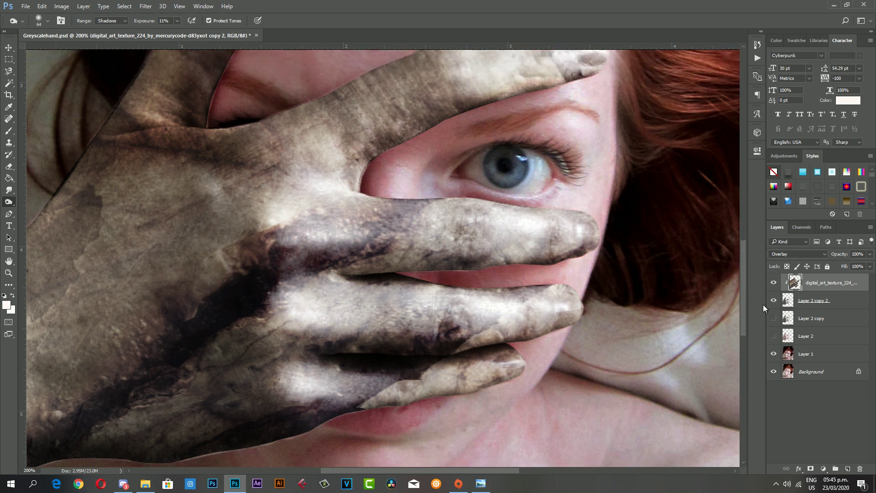
{"action": "left_click", "coordinate": [851, 301]}
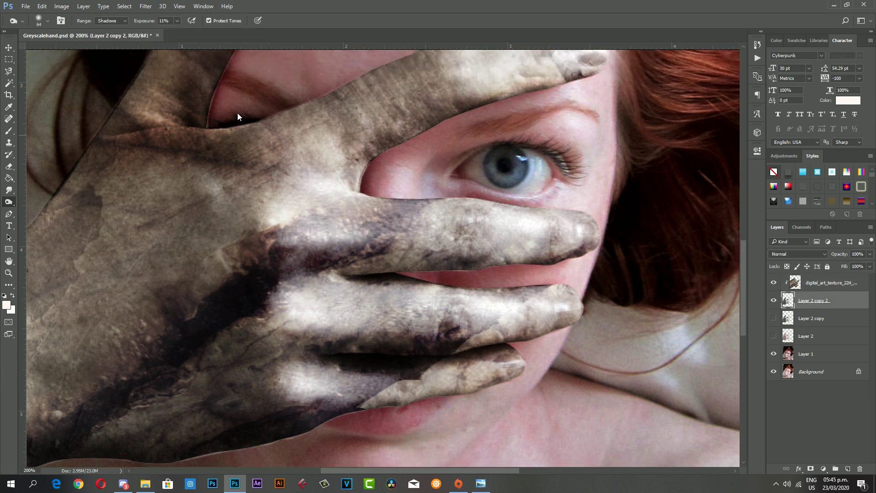
- Set the Burn range to Midtones and make the brush slightly larger
{"action": "left_click", "coordinate": [122, 21]}
{"action": "left_click", "coordinate": [110, 35]}
{"action": "right_click", "coordinate": [535, 243]}
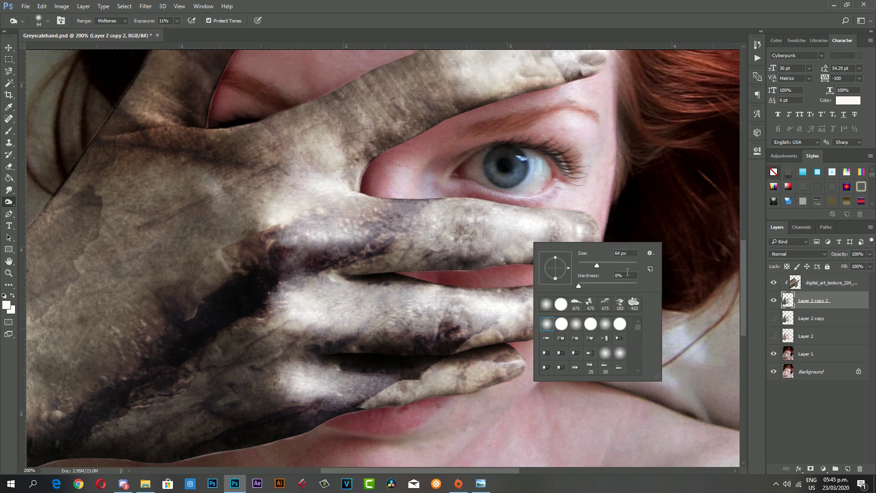
{"action": "left_click_drag", "start_coordinate": [604, 267], "coordinate": [614, 270]}
{"action": "left_click", "coordinate": [435, 194]}
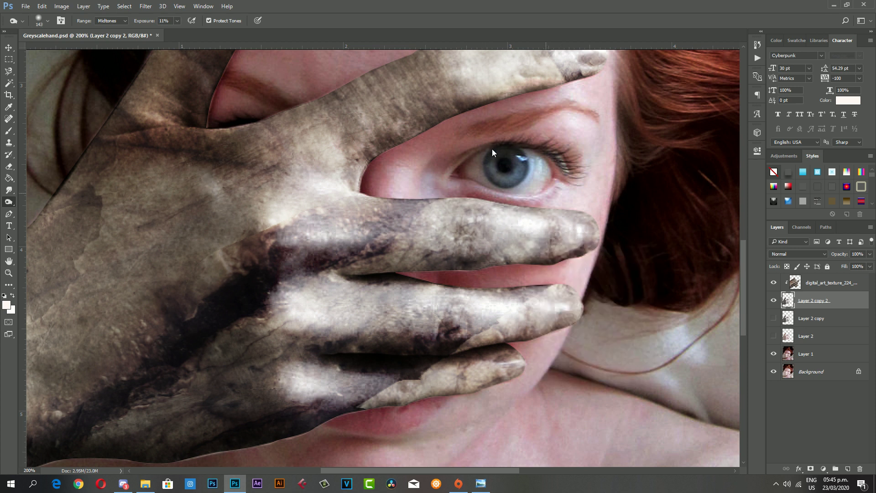
- Burn the top fingertip and nail, then patches across the middle and lower fingers
{"action": "scroll", "coordinate": [461, 167], "scroll_direction": "up", "scroll_amount": 1}
{"action": "scroll", "coordinate": [335, 201], "scroll_direction": "up", "scroll_amount": 2}
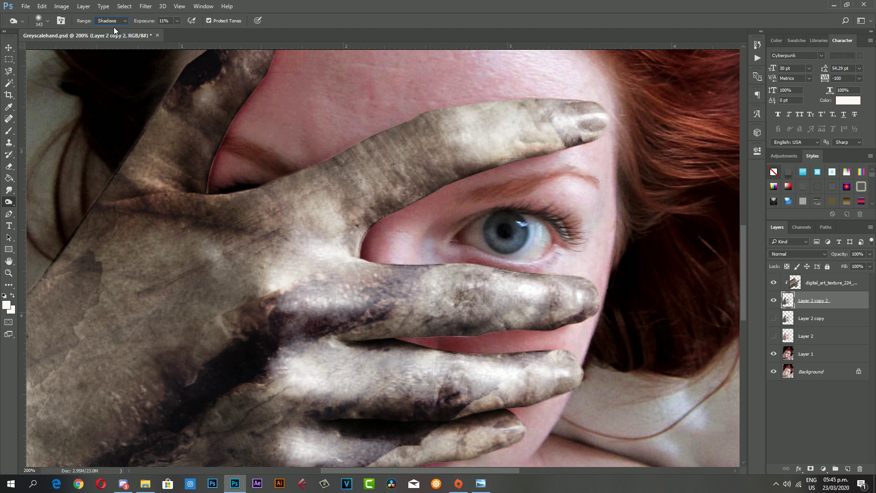
{"action": "mouse_move", "coordinate": [516, 73]}
{"action": "left_mouse_down"}
{"action": "mouse_move", "coordinate": [498, 70]}
{"action": "mouse_move", "coordinate": [324, 140]}
{"action": "mouse_move", "coordinate": [249, 218]}
{"action": "mouse_move", "coordinate": [261, 212]}
{"action": "mouse_move", "coordinate": [333, 303]}
{"action": "mouse_move", "coordinate": [234, 314]}
{"action": "mouse_move", "coordinate": [417, 309]}
{"action": "mouse_move", "coordinate": [517, 232]}
{"action": "mouse_move", "coordinate": [465, 239]}
{"action": "mouse_move", "coordinate": [323, 304]}
{"action": "left_mouse_up"}
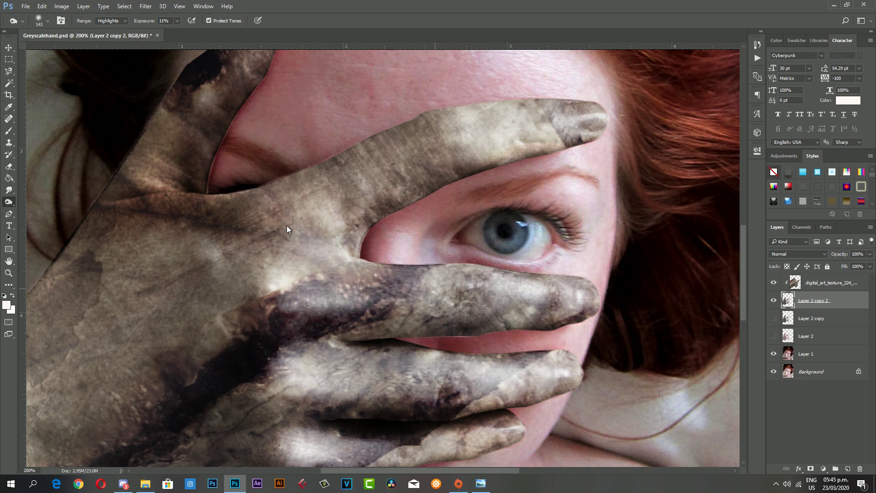
{"action": "scroll", "coordinate": [161, 336], "scroll_direction": "down", "scroll_amount": 1}
{"action": "scroll", "coordinate": [171, 222], "scroll_direction": "down", "scroll_amount": 4}
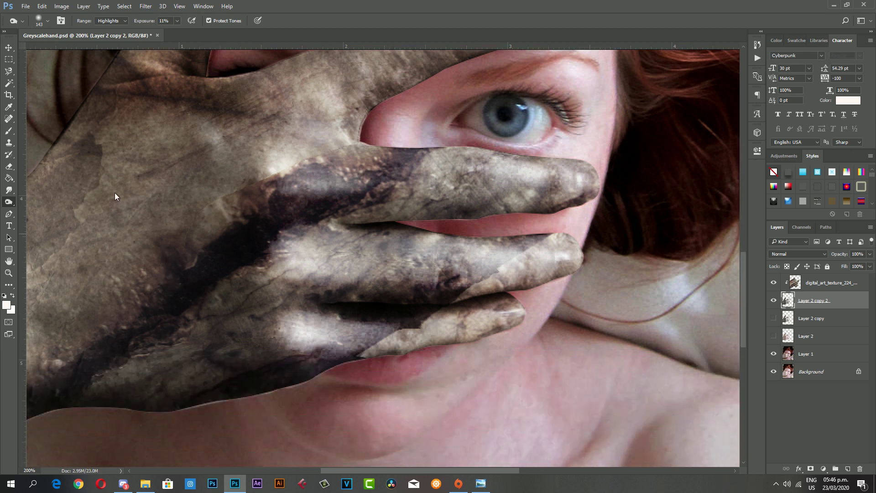
{"action": "mouse_move", "coordinate": [296, 292]}
{"action": "left_mouse_down"}
{"action": "mouse_move", "coordinate": [290, 268]}
{"action": "mouse_move", "coordinate": [303, 269]}
{"action": "mouse_move", "coordinate": [249, 280]}
{"action": "left_mouse_up"}
{"action": "mouse_move", "coordinate": [190, 257]}
{"action": "left_mouse_down"}
{"action": "mouse_move", "coordinate": [300, 269]}
{"action": "mouse_move", "coordinate": [440, 250]}
{"action": "left_mouse_up"}
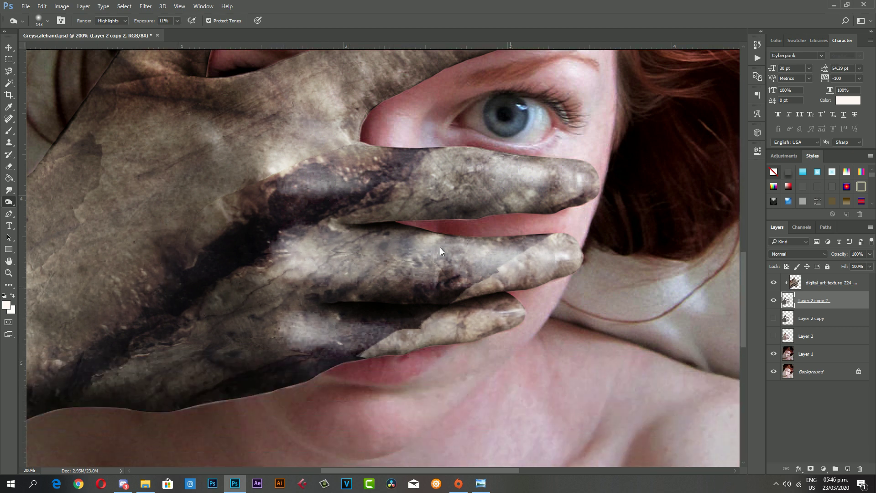
{"action": "mouse_move", "coordinate": [453, 197]}
{"action": "left_mouse_down"}
{"action": "mouse_move", "coordinate": [494, 187]}
{"action": "mouse_move", "coordinate": [310, 268]}
{"action": "mouse_move", "coordinate": [424, 196]}
{"action": "mouse_move", "coordinate": [368, 187]}
{"action": "left_mouse_up"}
- Zoom out to the whole portrait, then back in close on the hand
{"action": "key", "text": "z"}
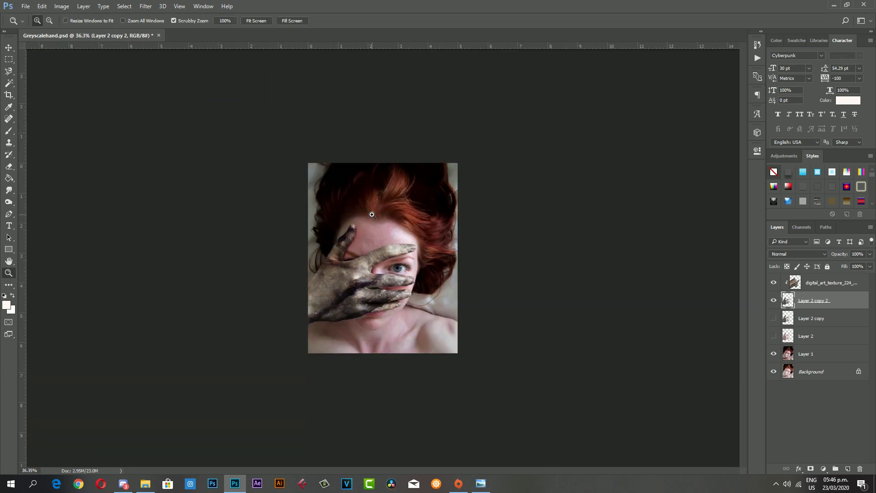
{"action": "left_click_drag", "start_coordinate": [439, 347], "coordinate": [394, 327]}
{"action": "left_click", "coordinate": [394, 327]}
{"action": "left_click", "coordinate": [394, 327]}
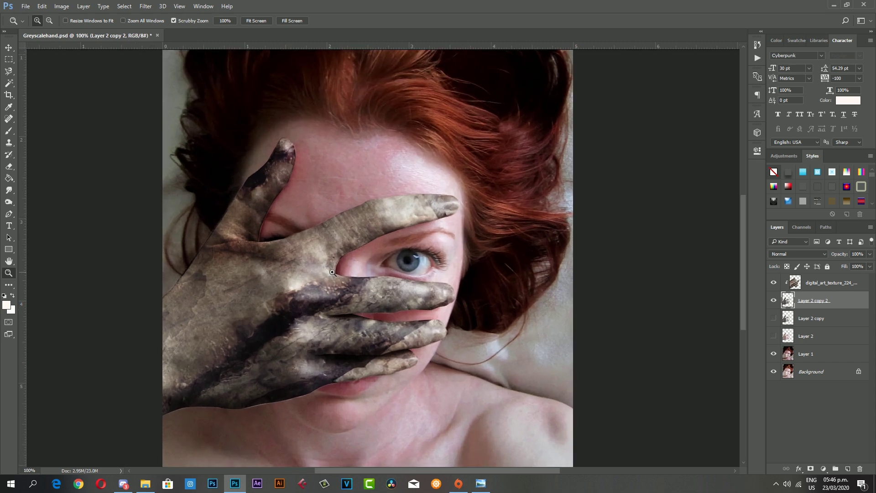
{"action": "left_click", "coordinate": [194, 312]}
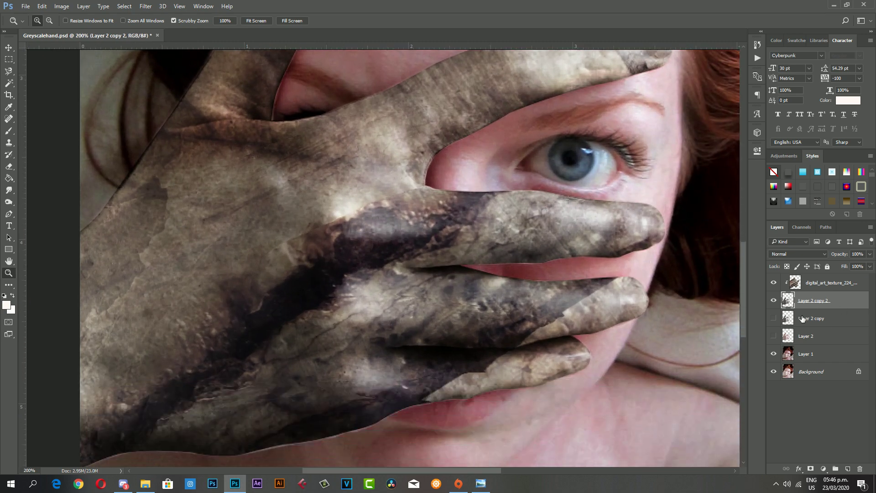
- Set the Burn tool range to Shadows and select the bark texture layer
{"action": "left_click", "coordinate": [831, 285]}
{"action": "left_click", "coordinate": [822, 300]}
{"action": "left_click", "coordinate": [12, 200]}
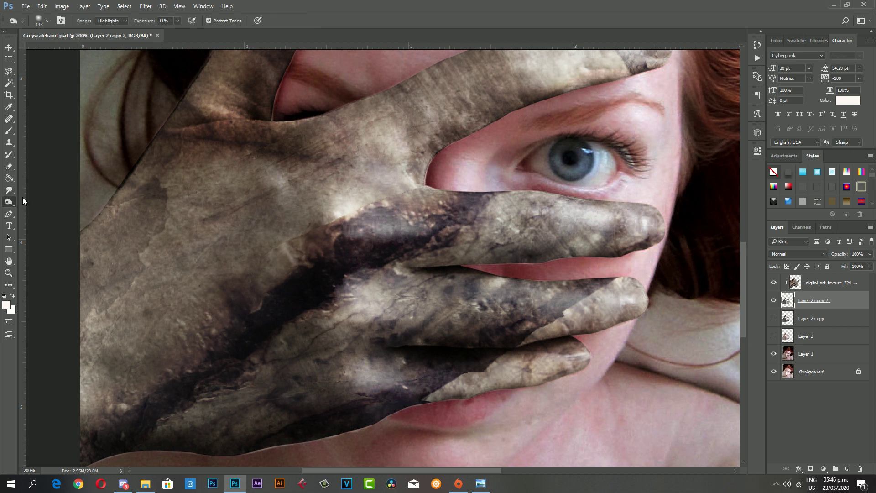
{"action": "left_click", "coordinate": [110, 33]}
{"action": "left_click", "coordinate": [114, 20]}
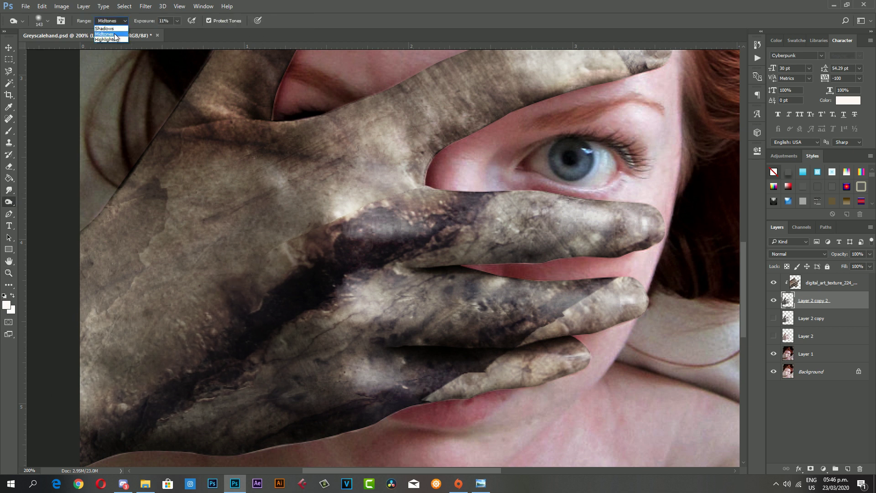
{"action": "left_click", "coordinate": [105, 28]}
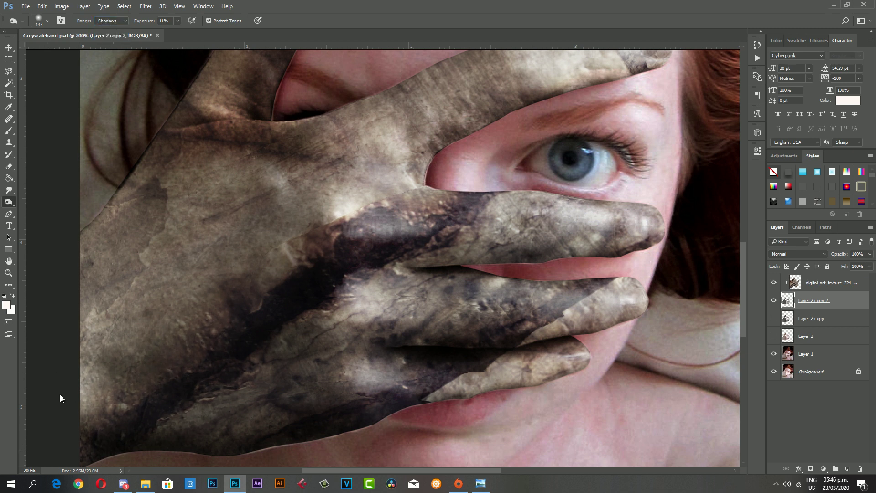
{"action": "left_click", "coordinate": [822, 283]}
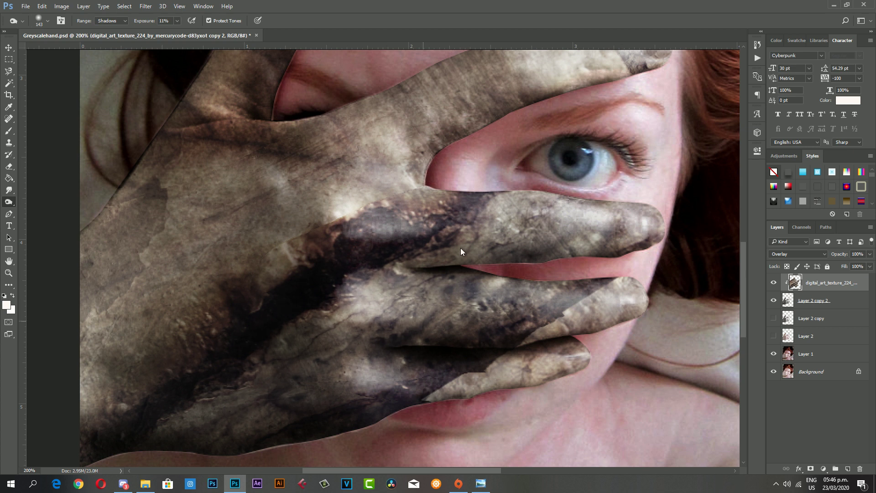
- Burn the dark patch on the middle finger and the shadows near the top fingertip
{"action": "left_click_drag", "start_coordinate": [461, 250], "coordinate": [465, 292]}
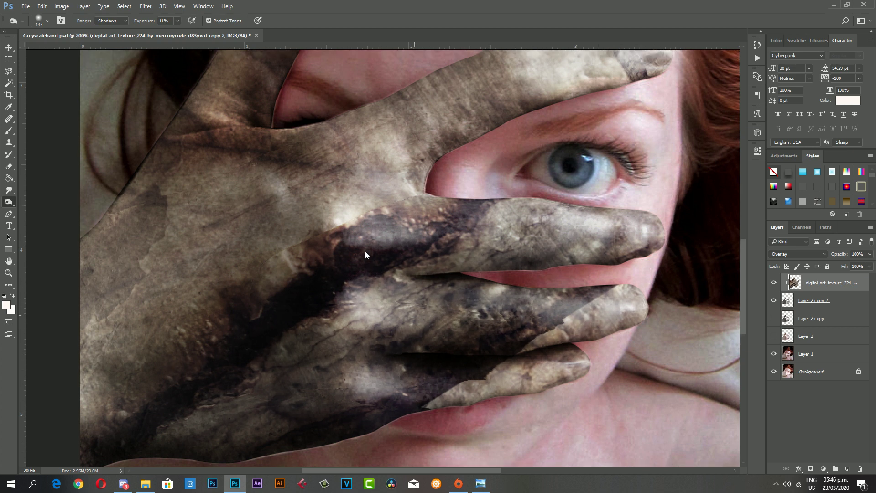
{"action": "scroll", "coordinate": [365, 251], "scroll_direction": "up", "scroll_amount": 5}
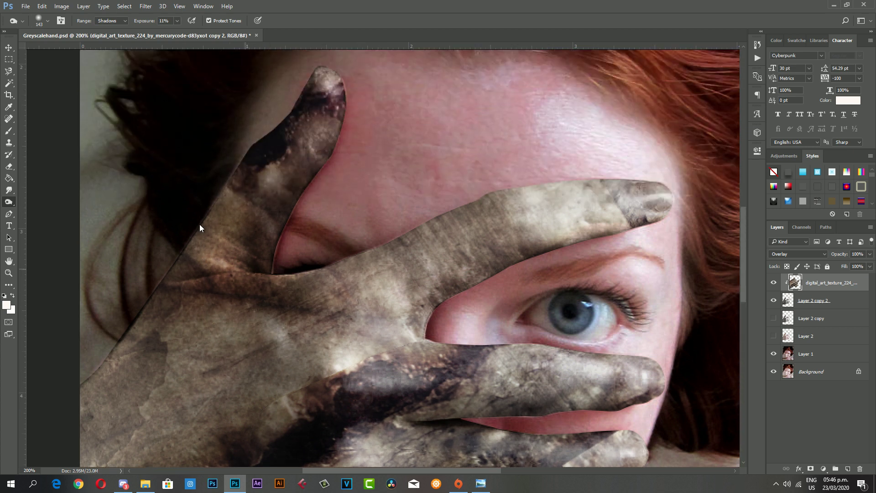
{"action": "scroll", "coordinate": [232, 122], "scroll_direction": "up", "scroll_amount": 2}
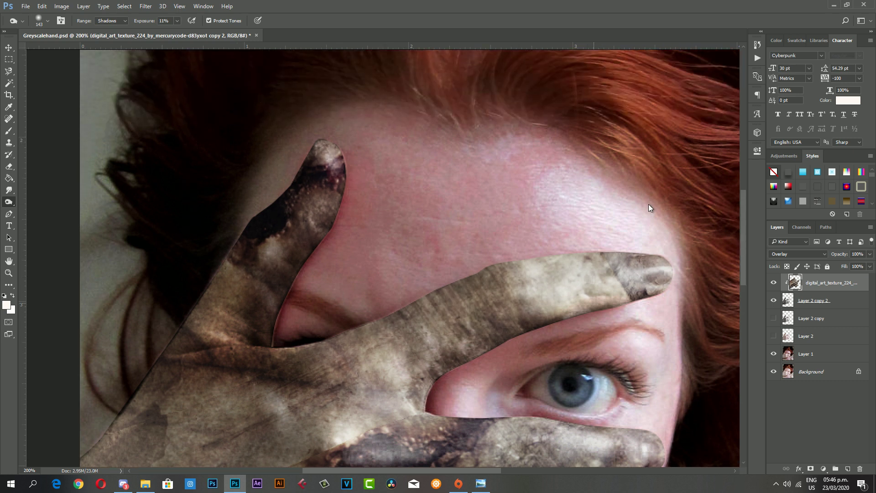
{"action": "left_click_drag", "start_coordinate": [555, 250], "coordinate": [582, 223]}
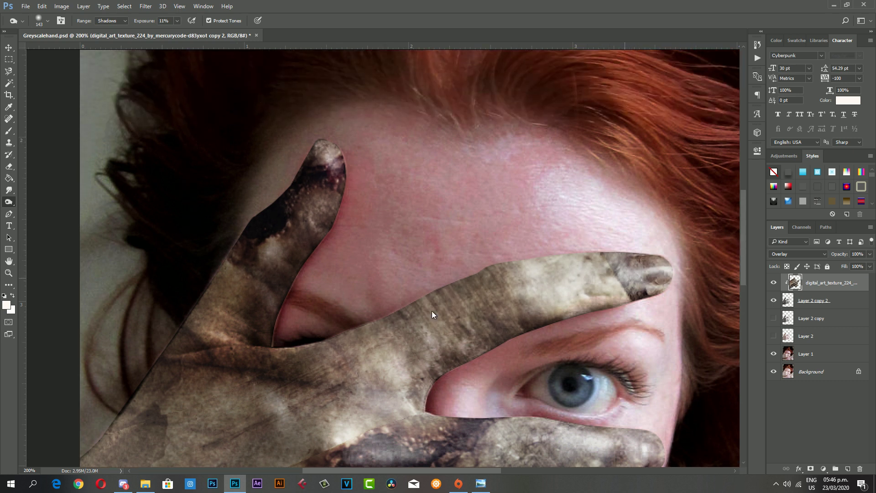
{"action": "scroll", "coordinate": [209, 390], "scroll_direction": "down", "scroll_amount": 4}
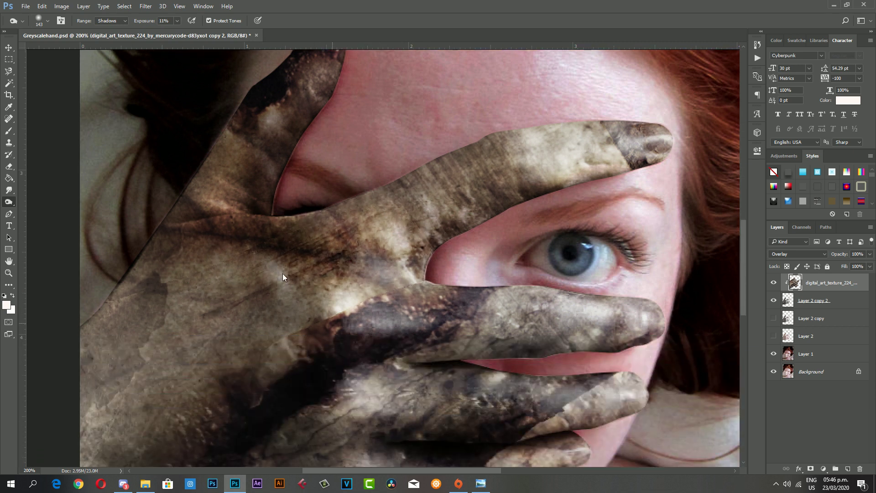
{"action": "scroll", "coordinate": [283, 274], "scroll_direction": "down", "scroll_amount": 3}
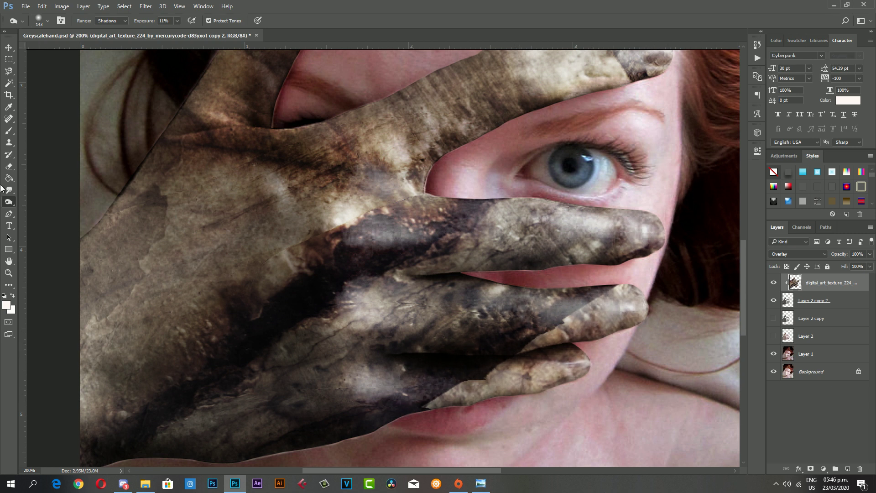
- Switch to the Brush tool and make it tiny for fine detail
{"action": "left_click", "coordinate": [10, 132]}
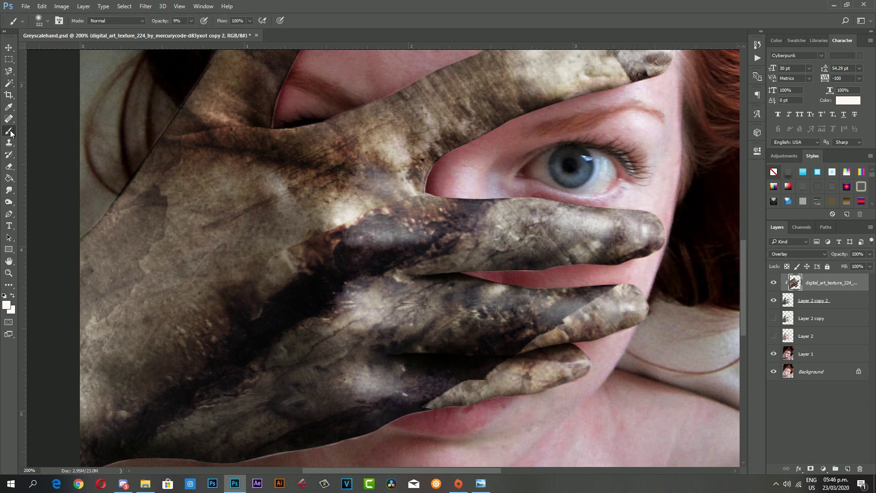
{"action": "right_click", "coordinate": [548, 201]}
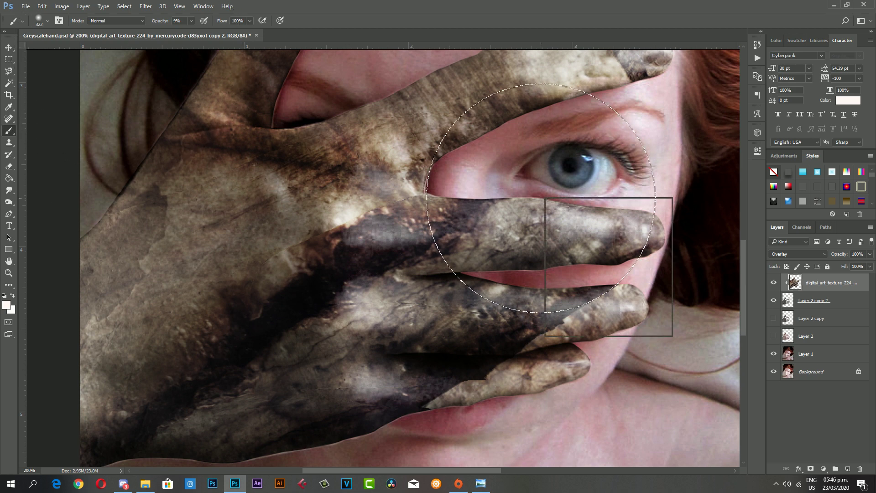
{"action": "left_click", "coordinate": [591, 220]}
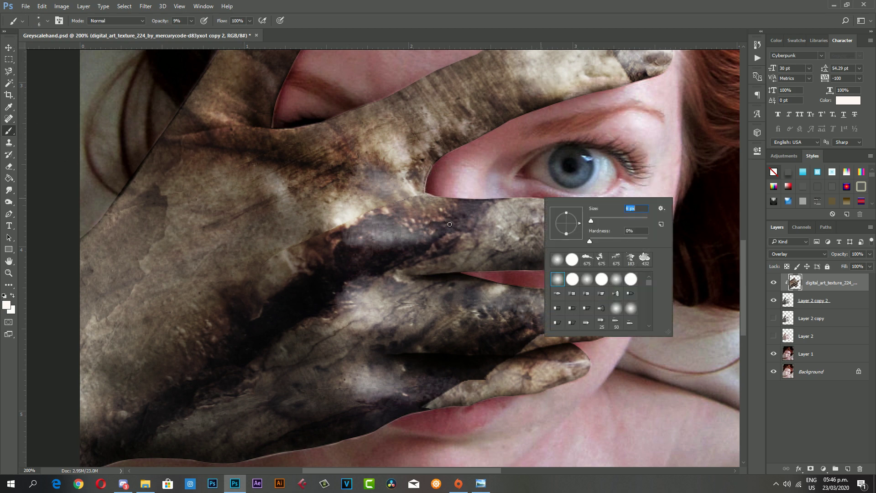
{"action": "key", "text": "Return"}
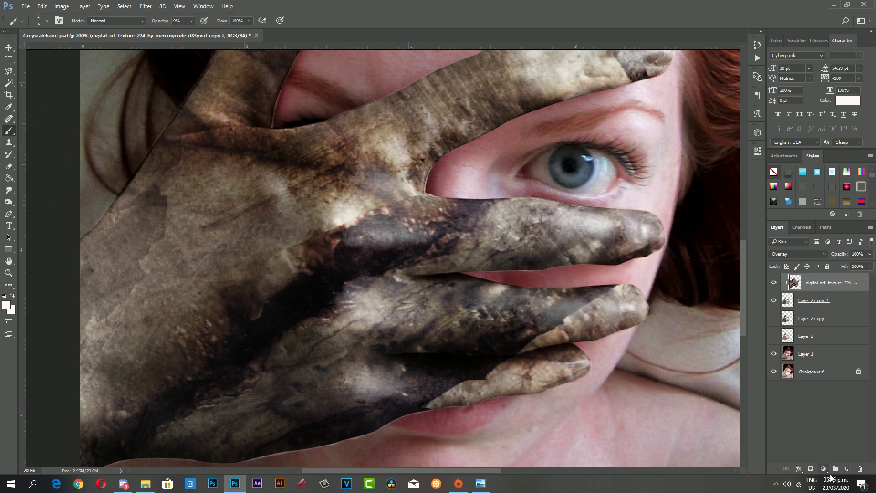
- Add a new layer clipped to the bark texture and sample near-black as foreground
{"action": "left_click", "coordinate": [848, 469]}
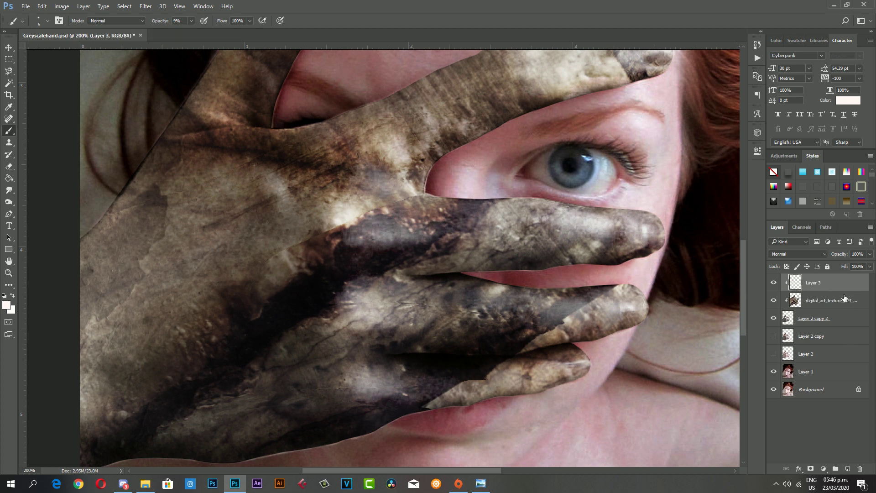
{"action": "left_click", "coordinate": [849, 292], "text": "alt"}
{"action": "left_click", "coordinate": [7, 305]}
{"action": "left_click", "coordinate": [317, 288]}
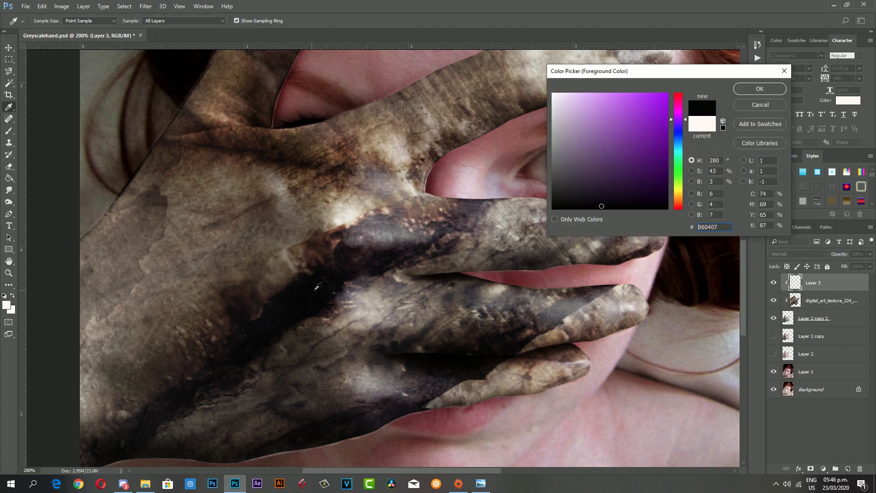
{"action": "left_click", "coordinate": [764, 92]}
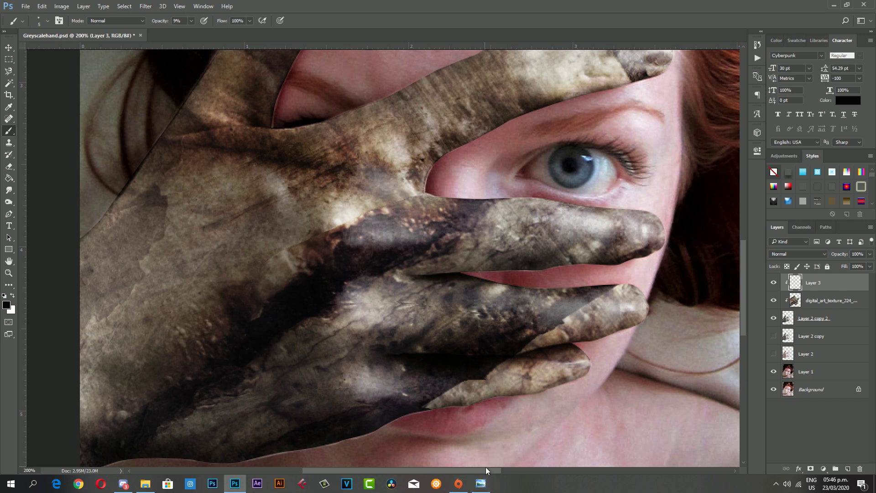
- Paint a faint dark line along a fingertip and zoom in closer
{"action": "mouse_move", "coordinate": [492, 471]}
{"action": "left_mouse_down"}
{"action": "mouse_move", "coordinate": [499, 476]}
{"action": "mouse_move", "coordinate": [541, 461]}
{"action": "left_mouse_up"}
{"action": "scroll", "coordinate": [478, 332], "scroll_direction": "up", "scroll_amount": 3}
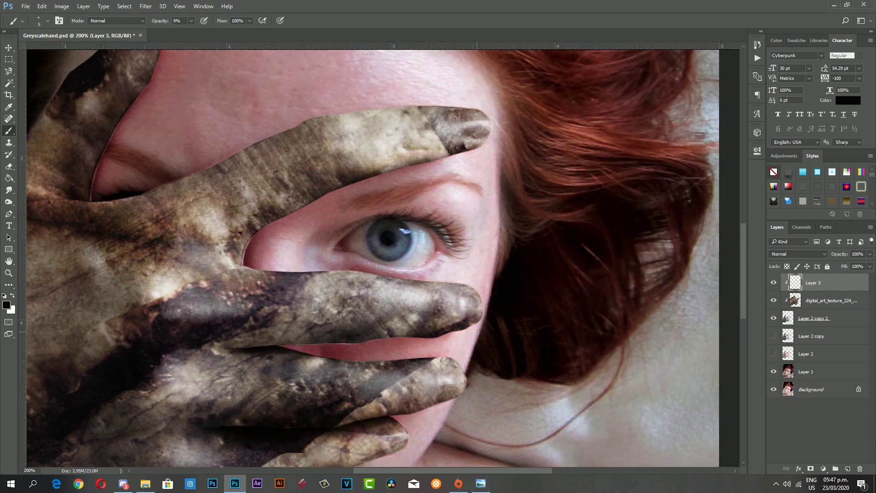
{"action": "mouse_move", "coordinate": [458, 294]}
{"action": "left_mouse_down"}
{"action": "mouse_move", "coordinate": [462, 304]}
{"action": "mouse_move", "coordinate": [495, 304]}
{"action": "left_mouse_up"}
{"action": "key", "text": "z"}
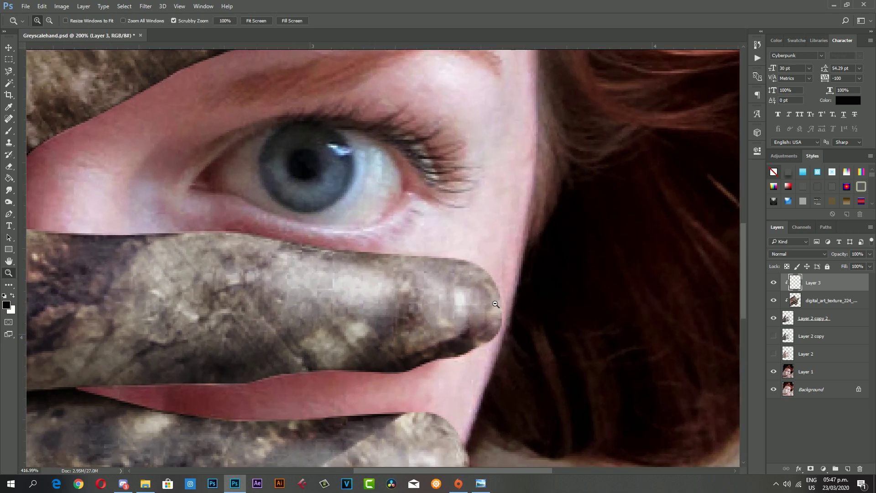
- Set the brush to a 1 px soft round tip at 37% opacity
{"action": "left_click", "coordinate": [8, 130]}
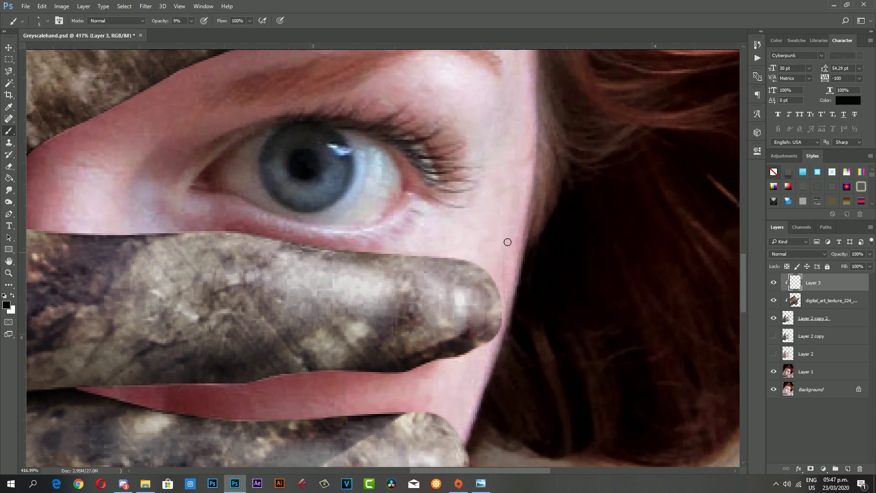
{"action": "right_click", "coordinate": [508, 242]}
{"action": "left_click_drag", "start_coordinate": [579, 250], "coordinate": [573, 250]}
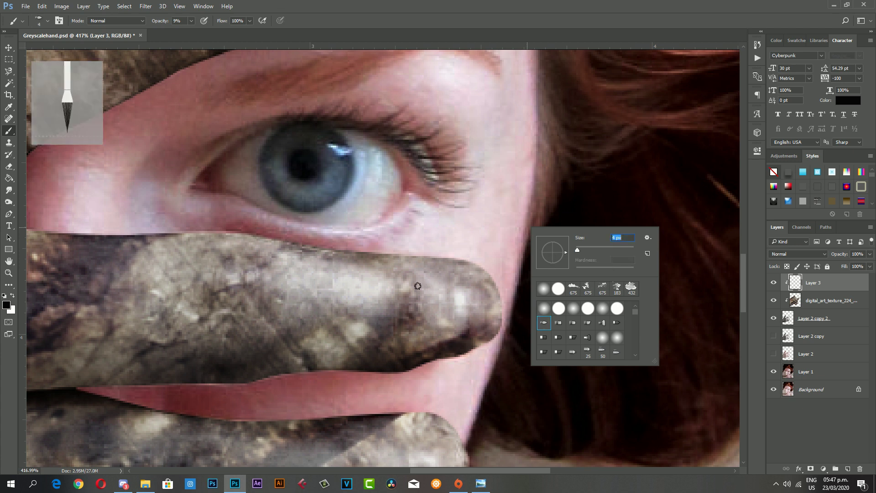
{"action": "left_click", "coordinate": [544, 309]}
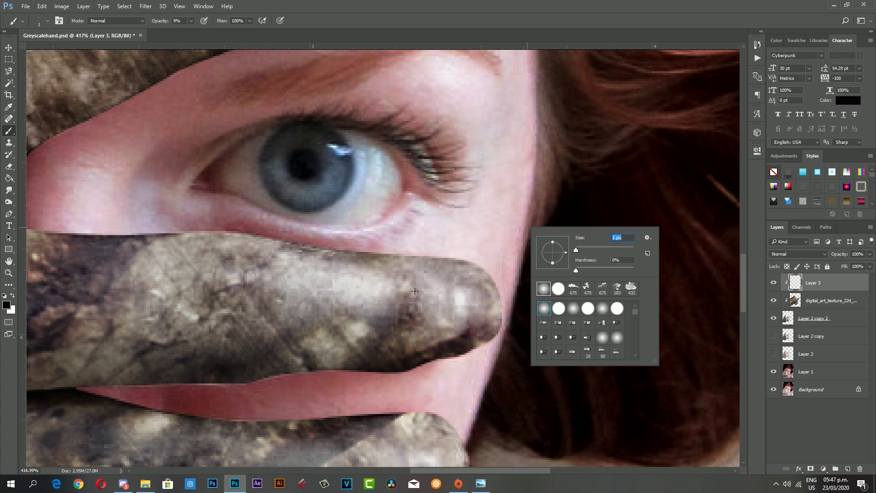
{"action": "left_click", "coordinate": [452, 286]}
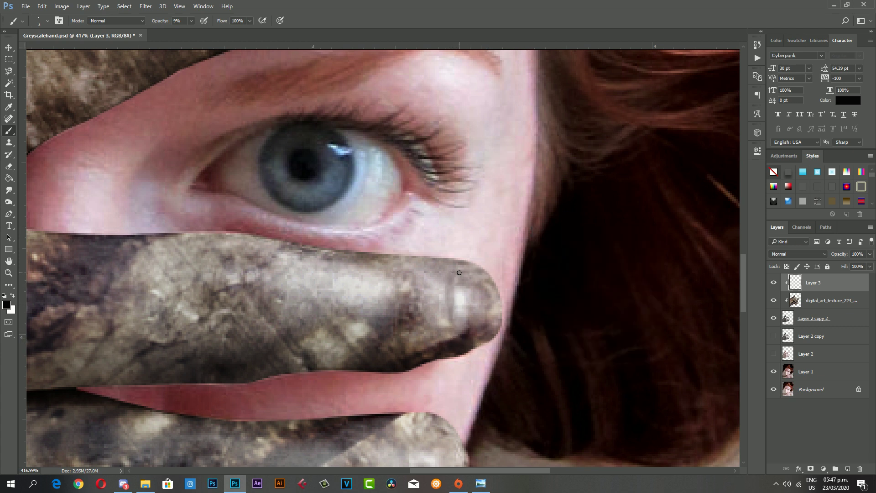
{"action": "left_click", "coordinate": [191, 21]}
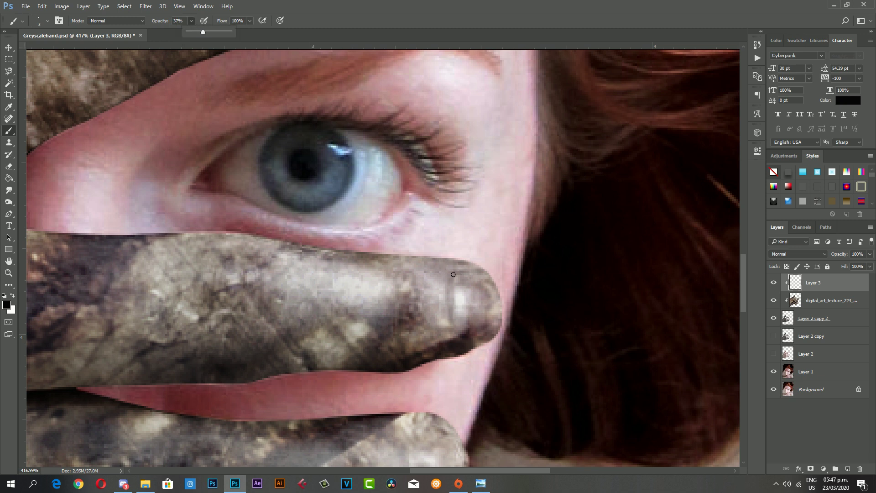
{"action": "mouse_move", "coordinate": [453, 274]}
{"action": "left_mouse_down"}
{"action": "mouse_move", "coordinate": [493, 275]}
{"action": "mouse_move", "coordinate": [493, 339]}
{"action": "left_mouse_up"}
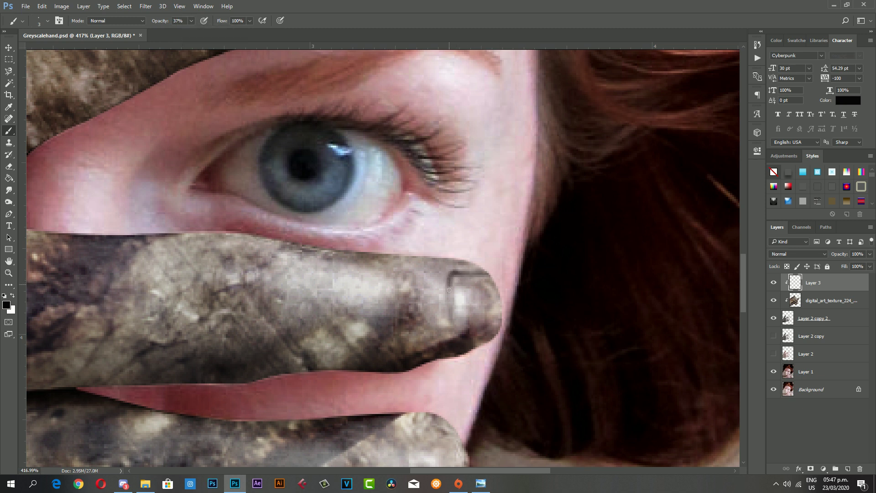
- Outline the fingernails on the lower fingertip and the finger near the eyebrow
{"action": "scroll", "coordinate": [493, 339], "scroll_direction": "down", "scroll_amount": 1}
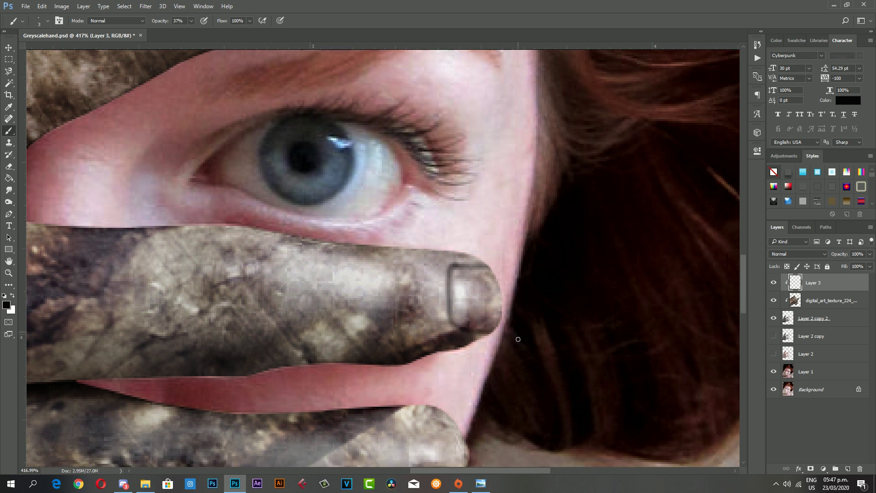
{"action": "scroll", "coordinate": [489, 324], "scroll_direction": "down", "scroll_amount": 3}
{"action": "scroll", "coordinate": [483, 306], "scroll_direction": "down", "scroll_amount": 2}
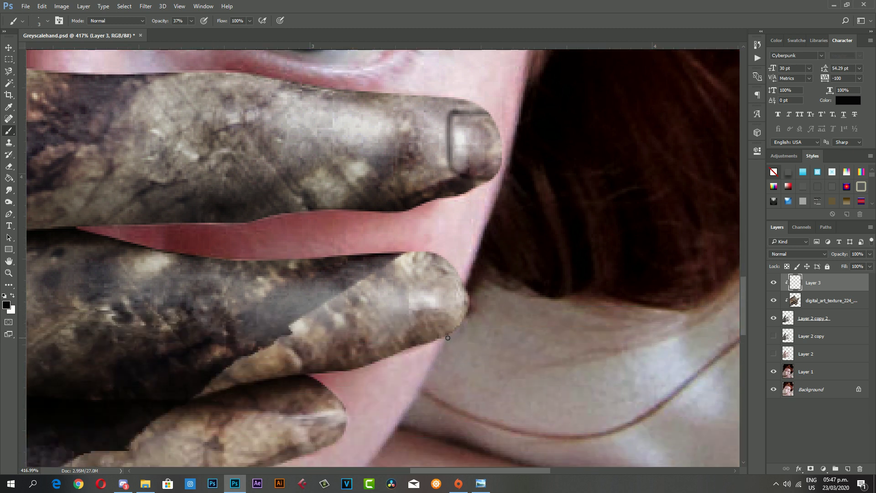
{"action": "mouse_move", "coordinate": [448, 335]}
{"action": "left_mouse_down"}
{"action": "mouse_move", "coordinate": [415, 293]}
{"action": "mouse_move", "coordinate": [423, 275]}
{"action": "mouse_move", "coordinate": [452, 269]}
{"action": "mouse_move", "coordinate": [457, 275]}
{"action": "mouse_move", "coordinate": [422, 270]}
{"action": "mouse_move", "coordinate": [413, 299]}
{"action": "left_mouse_up"}
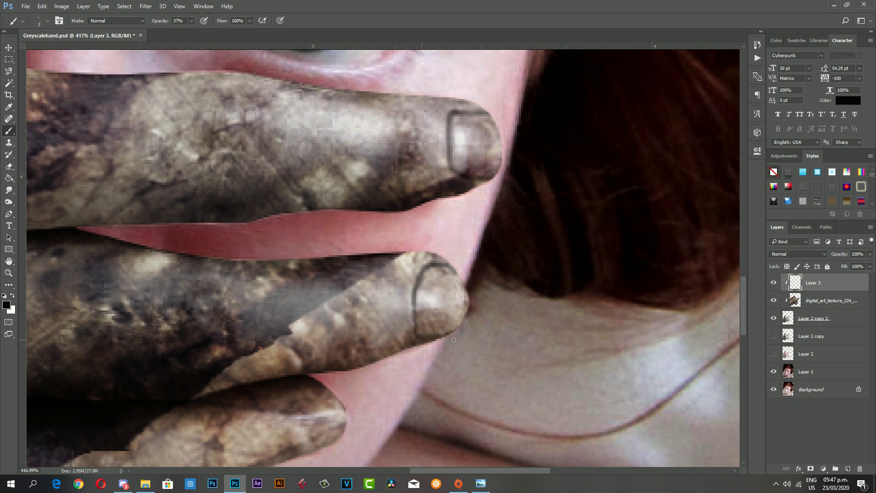
{"action": "scroll", "coordinate": [450, 438], "scroll_direction": "down", "scroll_amount": 3}
{"action": "scroll", "coordinate": [306, 347], "scroll_direction": "down", "scroll_amount": 1}
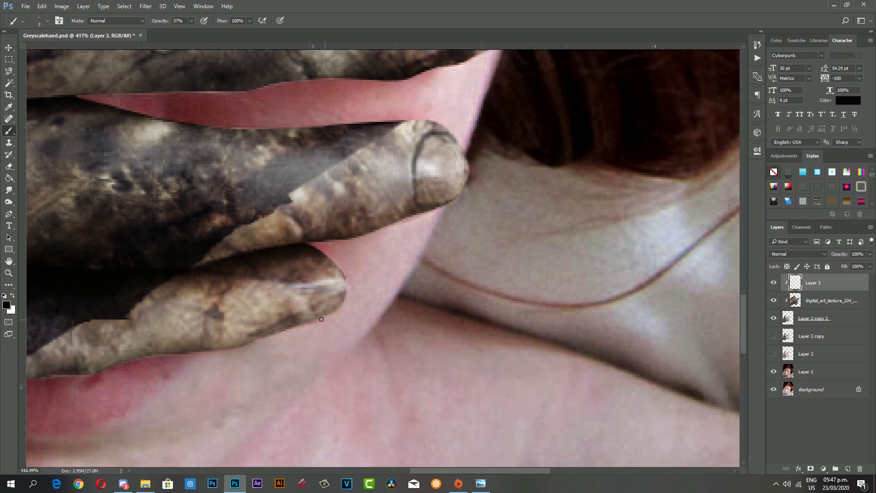
{"action": "mouse_move", "coordinate": [322, 319]}
{"action": "left_mouse_down"}
{"action": "mouse_move", "coordinate": [314, 293]}
{"action": "mouse_move", "coordinate": [343, 288]}
{"action": "mouse_move", "coordinate": [308, 310]}
{"action": "mouse_move", "coordinate": [319, 320]}
{"action": "left_mouse_up"}
{"action": "scroll", "coordinate": [328, 320], "scroll_direction": "up", "scroll_amount": 5}
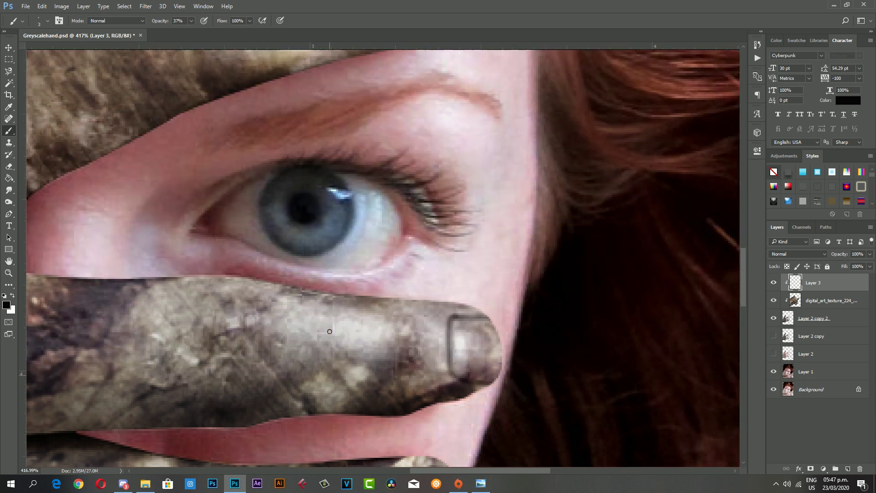
{"action": "scroll", "coordinate": [330, 332], "scroll_direction": "up", "scroll_amount": 3}
{"action": "scroll", "coordinate": [428, 280], "scroll_direction": "up", "scroll_amount": 2}
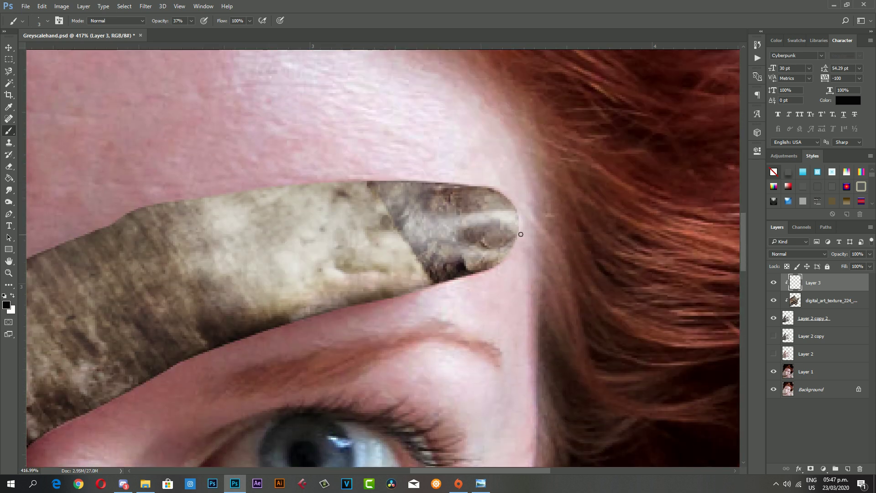
{"action": "mouse_move", "coordinate": [521, 234]}
{"action": "left_mouse_down"}
{"action": "mouse_move", "coordinate": [475, 248]}
{"action": "mouse_move", "coordinate": [439, 223]}
{"action": "mouse_move", "coordinate": [431, 204]}
{"action": "mouse_move", "coordinate": [441, 190]}
{"action": "mouse_move", "coordinate": [494, 188]}
{"action": "mouse_move", "coordinate": [455, 187]}
{"action": "mouse_move", "coordinate": [434, 203]}
{"action": "mouse_move", "coordinate": [443, 232]}
{"action": "mouse_move", "coordinate": [484, 248]}
{"action": "mouse_move", "coordinate": [515, 234]}
{"action": "mouse_move", "coordinate": [442, 226]}
{"action": "mouse_move", "coordinate": [436, 213]}
{"action": "left_mouse_up"}
{"action": "scroll", "coordinate": [446, 276], "scroll_direction": "down", "scroll_amount": 3}
- Zoom out and fade the fingernail layer to about 62% opacity
{"action": "key", "text": "z"}
{"action": "left_click_drag", "start_coordinate": [446, 275], "coordinate": [414, 262]}
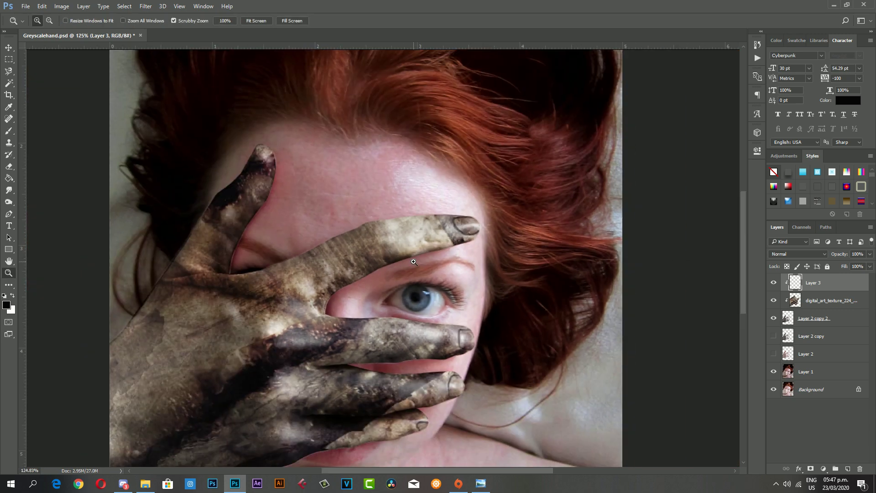
{"action": "left_click", "coordinate": [445, 293], "text": "alt"}
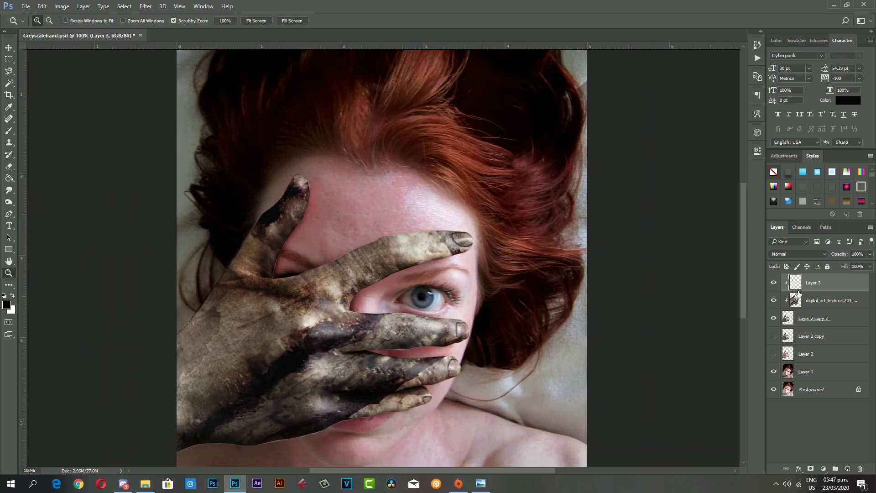
{"action": "left_click", "coordinate": [870, 254]}
{"action": "left_click_drag", "start_coordinate": [862, 267], "coordinate": [855, 265]}
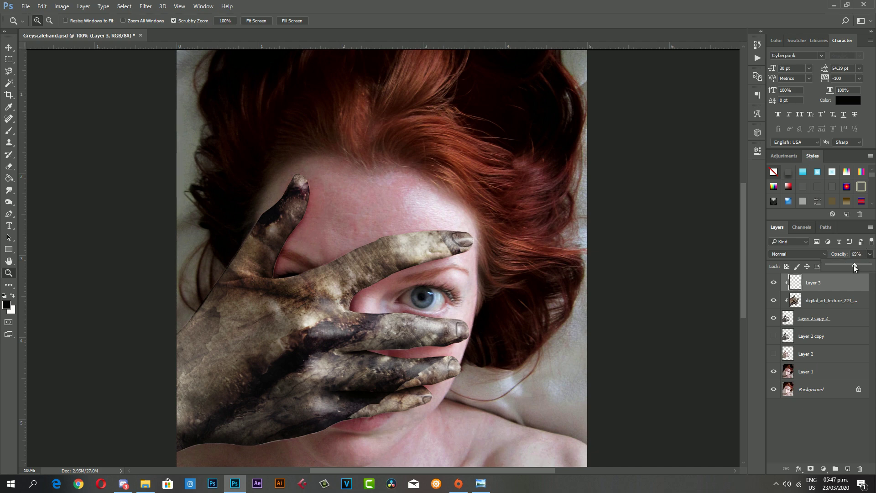
- Zoom in on the raised finger and enlarge the brush to 14 px
{"action": "left_click_drag", "start_coordinate": [261, 166], "coordinate": [285, 192]}
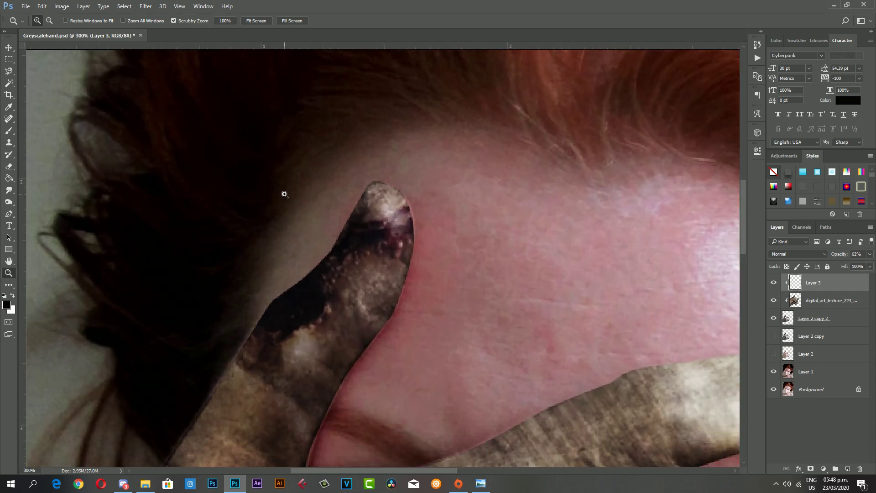
{"action": "left_click", "coordinate": [9, 131]}
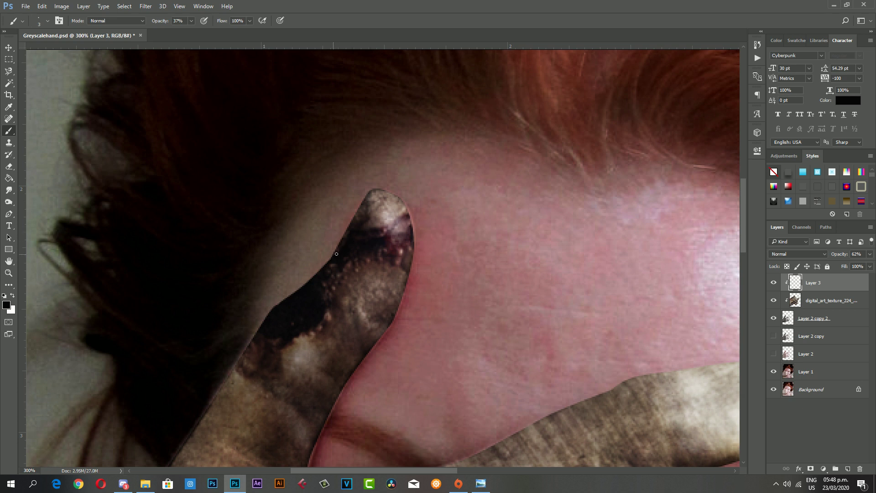
{"action": "scroll", "coordinate": [357, 228], "scroll_direction": "down", "scroll_amount": 2}
{"action": "scroll", "coordinate": [329, 319], "scroll_direction": "down", "scroll_amount": 3}
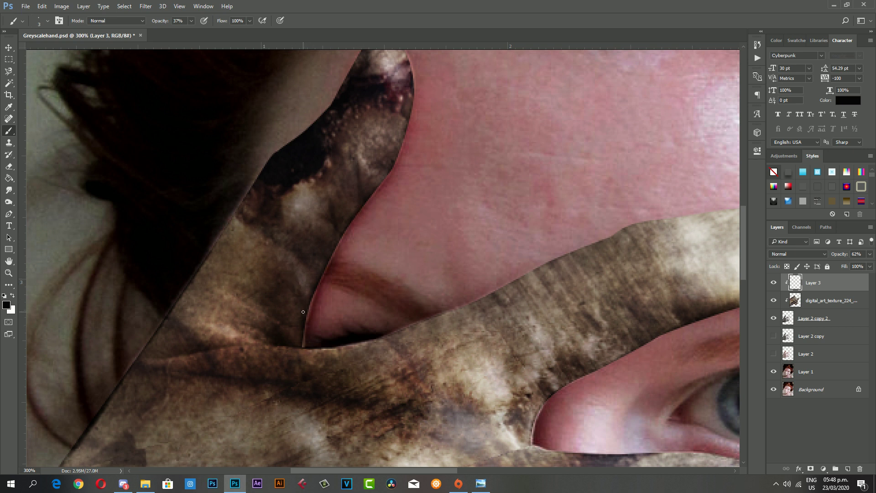
{"action": "scroll", "coordinate": [318, 272], "scroll_direction": "down", "scroll_amount": 1}
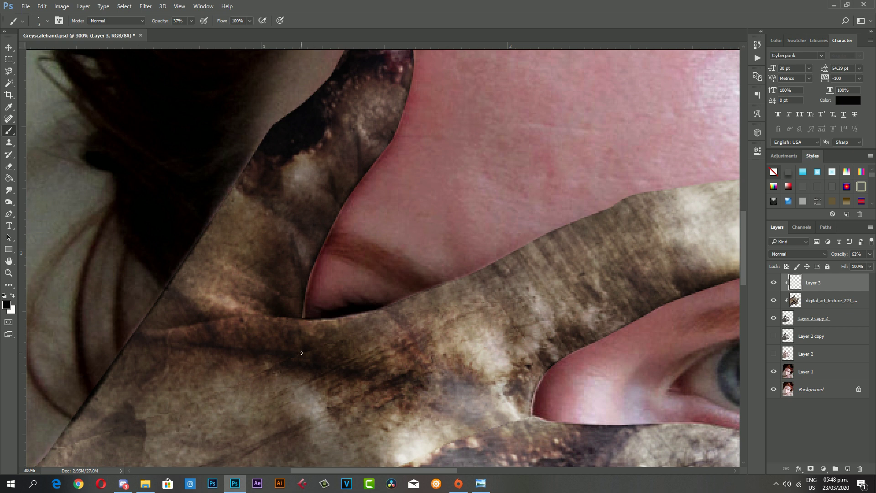
{"action": "right_click", "coordinate": [323, 278]}
{"action": "left_click_drag", "start_coordinate": [372, 293], "coordinate": [382, 299]}
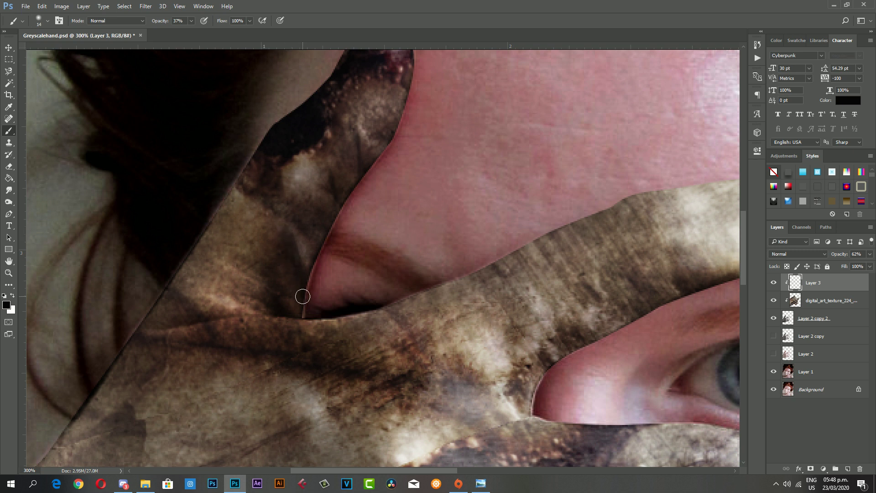
- Paint dark shadow along the finger edge and a crease along the finger joint
{"action": "scroll", "coordinate": [303, 297], "scroll_direction": "down", "scroll_amount": 3}
{"action": "scroll", "coordinate": [304, 254], "scroll_direction": "down", "scroll_amount": 1}
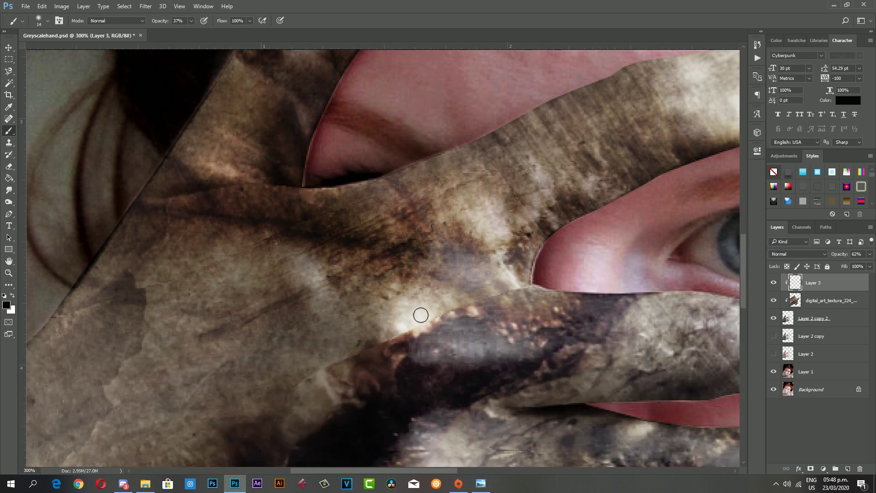
{"action": "left_click_drag", "start_coordinate": [532, 287], "coordinate": [456, 297]}
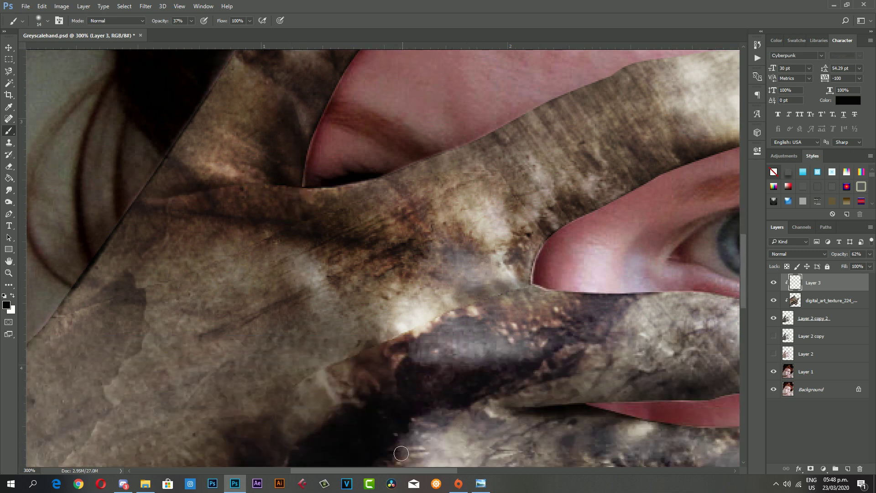
{"action": "scroll", "coordinate": [401, 454], "scroll_direction": "right", "scroll_amount": 5}
{"action": "scroll", "coordinate": [402, 411], "scroll_direction": "down", "scroll_amount": 3}
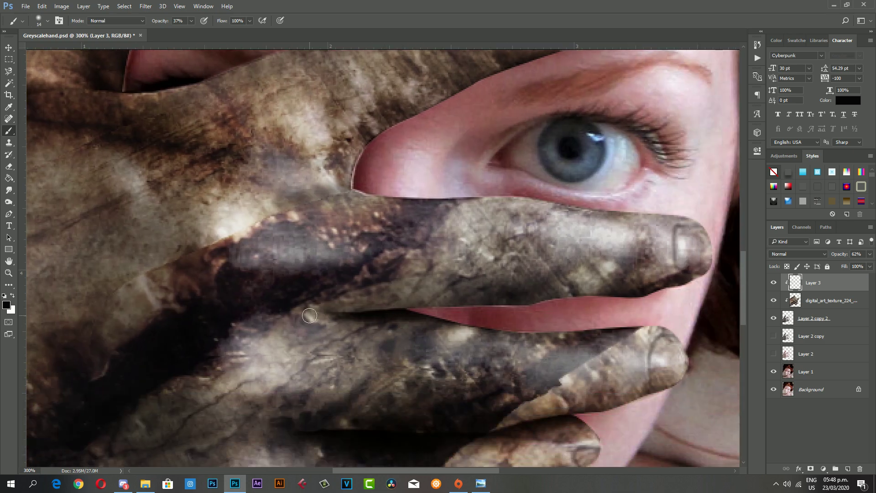
{"action": "left_click_drag", "start_coordinate": [309, 316], "coordinate": [454, 295]}
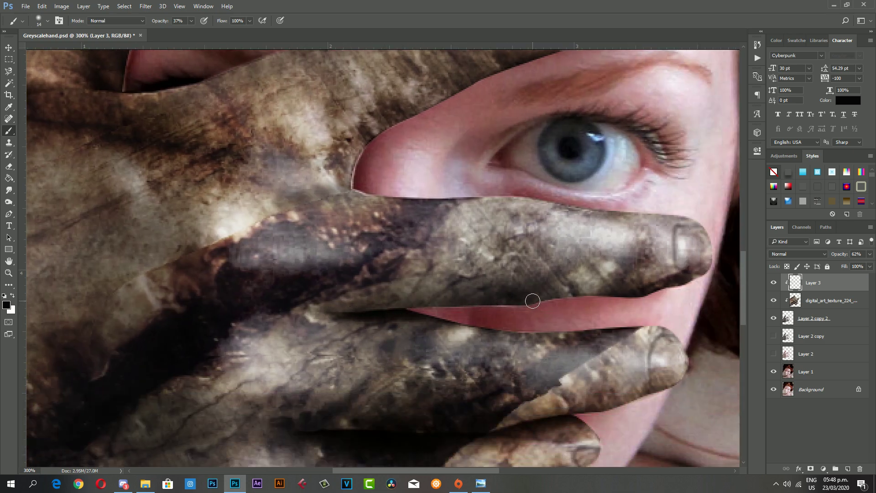
- Shrink the brush to 3 px
{"action": "scroll", "coordinate": [528, 300], "scroll_direction": "up", "scroll_amount": 1}
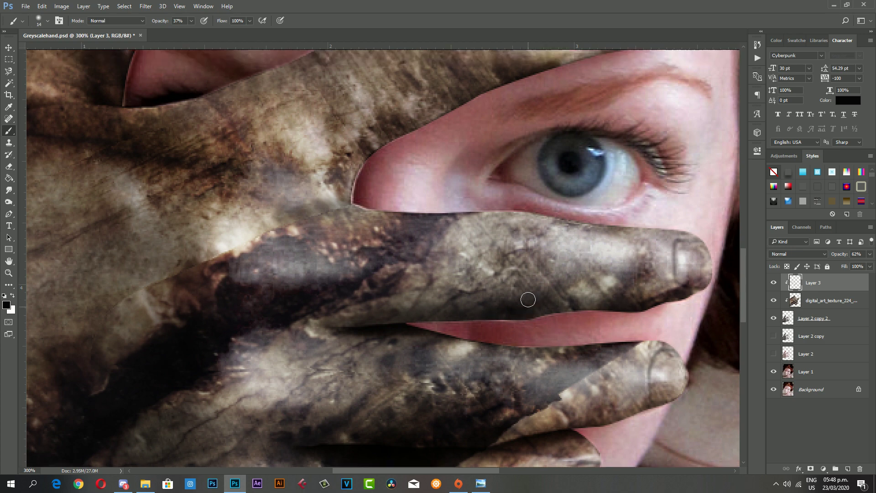
{"action": "scroll", "coordinate": [529, 300], "scroll_direction": "up", "scroll_amount": 2}
{"action": "right_click", "coordinate": [562, 290]}
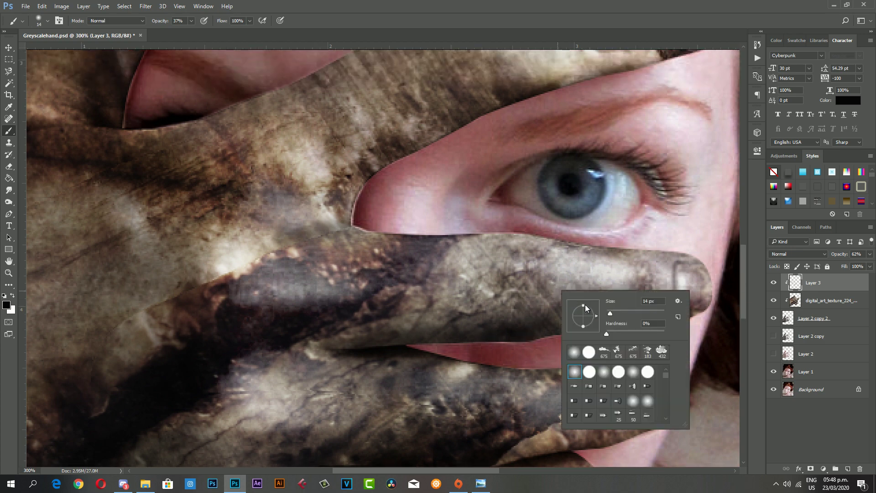
{"action": "left_click", "coordinate": [653, 301]}
{"action": "type", "text": "3"}
{"action": "key", "text": "Return"}
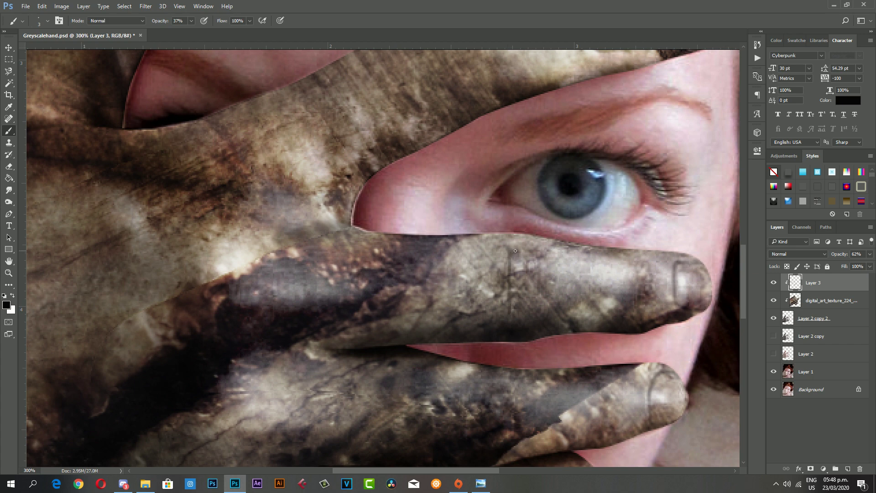
- Paint short crease strokes over the knuckles of the upper, middle and lower fingers
{"action": "left_click_drag", "start_coordinate": [516, 251], "coordinate": [520, 310]}
{"action": "mouse_move", "coordinate": [522, 292]}
{"action": "left_mouse_down"}
{"action": "mouse_move", "coordinate": [524, 251]}
{"action": "mouse_move", "coordinate": [525, 305]}
{"action": "mouse_move", "coordinate": [540, 247]}
{"action": "mouse_move", "coordinate": [538, 311]}
{"action": "left_mouse_up"}
{"action": "mouse_move", "coordinate": [497, 252]}
{"action": "left_mouse_down"}
{"action": "mouse_move", "coordinate": [490, 315]}
{"action": "mouse_move", "coordinate": [497, 266]}
{"action": "left_mouse_up"}
{"action": "scroll", "coordinate": [511, 292], "scroll_direction": "down", "scroll_amount": 3}
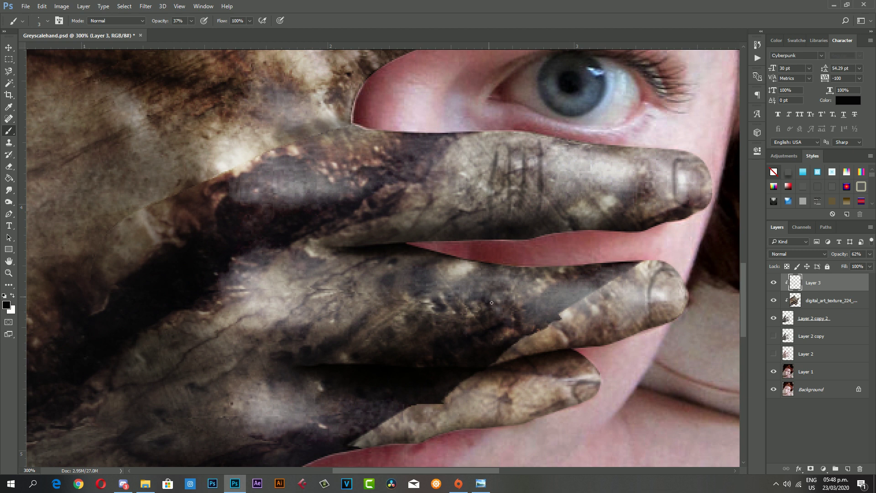
{"action": "left_click_drag", "start_coordinate": [519, 291], "coordinate": [515, 349]}
{"action": "scroll", "coordinate": [352, 337], "scroll_direction": "down", "scroll_amount": 2}
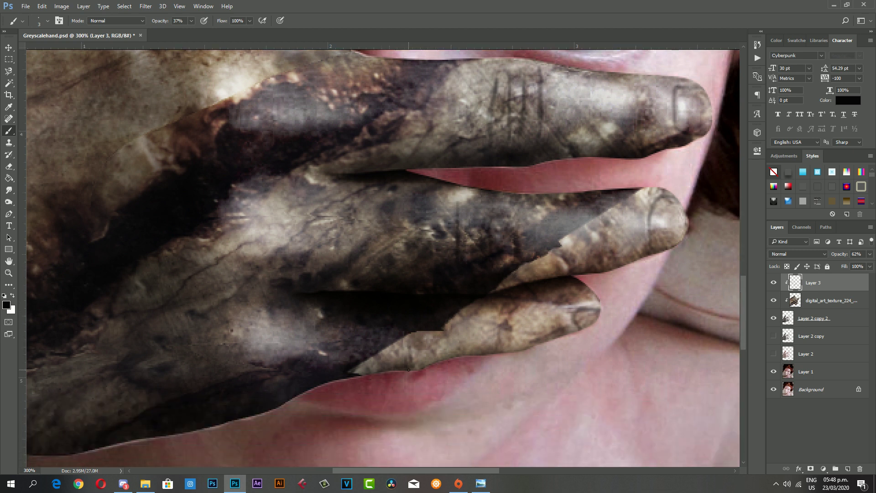
{"action": "mouse_move", "coordinate": [410, 345]}
{"action": "left_mouse_down"}
{"action": "mouse_move", "coordinate": [410, 367]}
{"action": "mouse_move", "coordinate": [412, 357]}
{"action": "mouse_move", "coordinate": [423, 364]}
{"action": "mouse_move", "coordinate": [396, 367]}
{"action": "left_mouse_up"}
{"action": "left_click_drag", "start_coordinate": [505, 327], "coordinate": [512, 351]}
- Zoom in on the hand and eye and select the digital_art_texture layer
{"action": "key", "text": "z"}
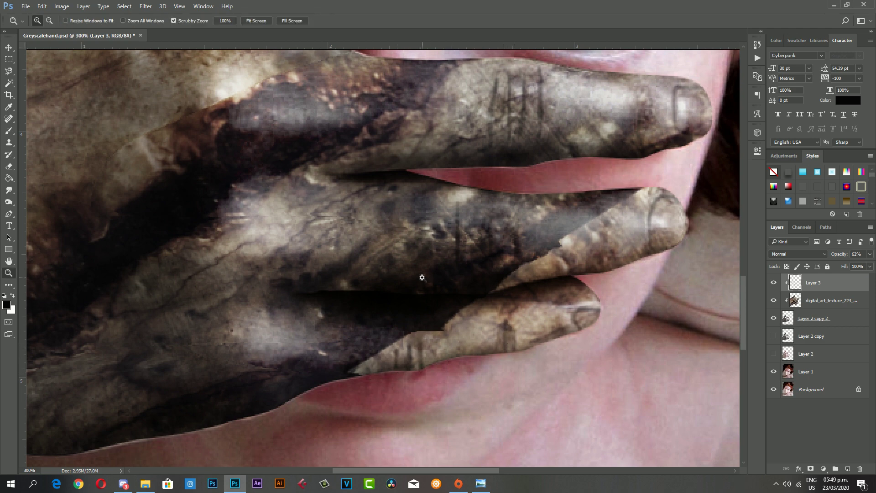
{"action": "key", "text": "ctrl+minus"}
{"action": "key", "text": "ctrl+minus"}
{"action": "key", "text": "ctrl+minus"}
{"action": "key", "text": "ctrl+plus"}
{"action": "left_click", "coordinate": [340, 263]}
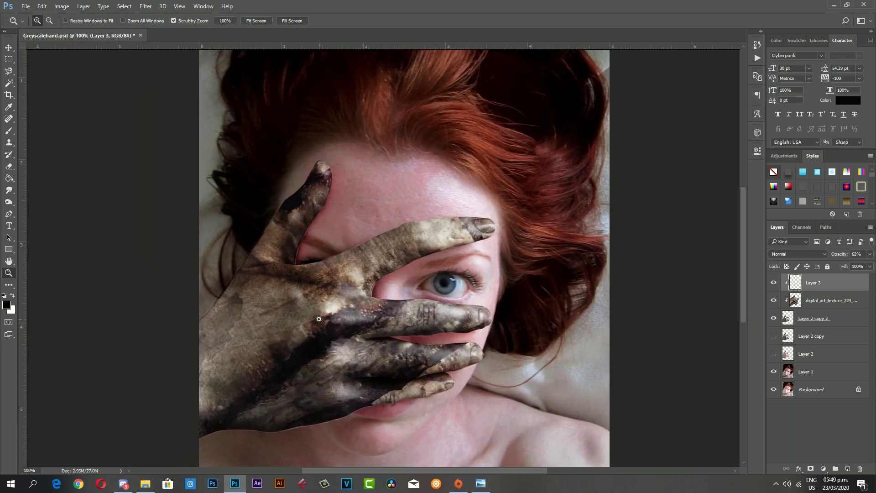
{"action": "left_click", "coordinate": [325, 311]}
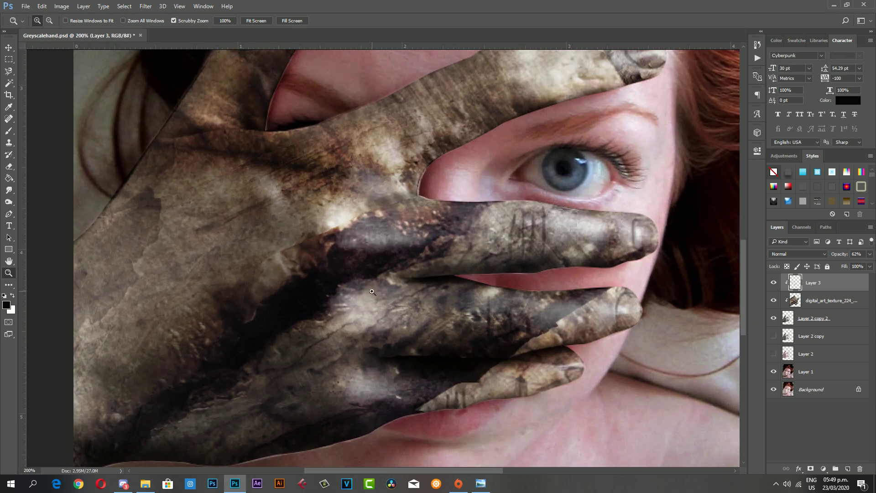
{"action": "left_click", "coordinate": [352, 257], "text": "alt"}
{"action": "left_click", "coordinate": [400, 249]}
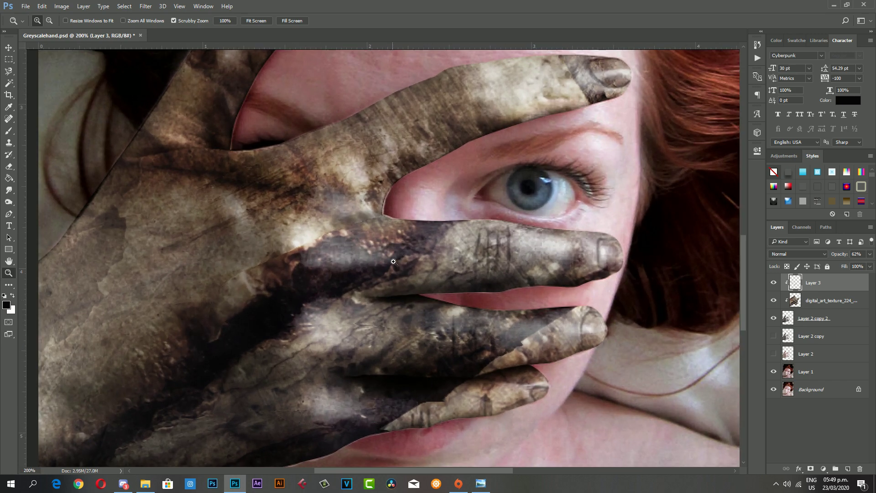
{"action": "left_click", "coordinate": [400, 243], "text": "alt"}
- Set the Brush tool to a 15 px size
{"action": "key", "text": "alt+bracketleft"}
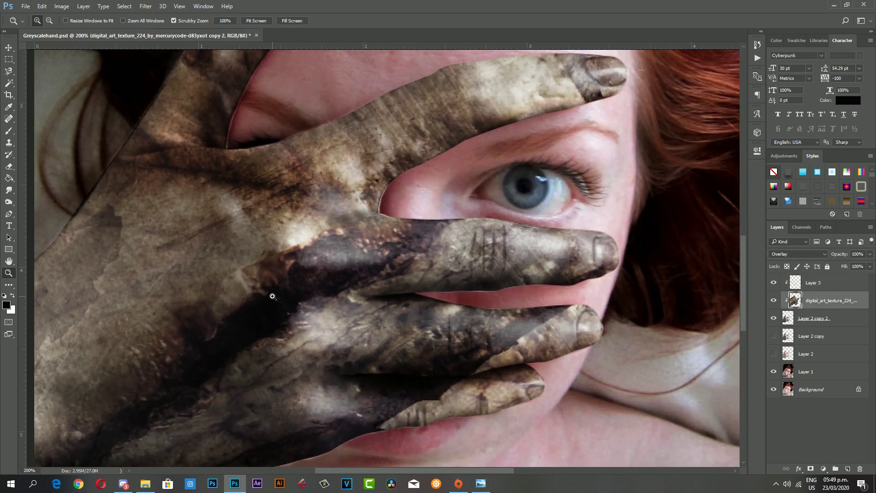
{"action": "left_click", "coordinate": [8, 131]}
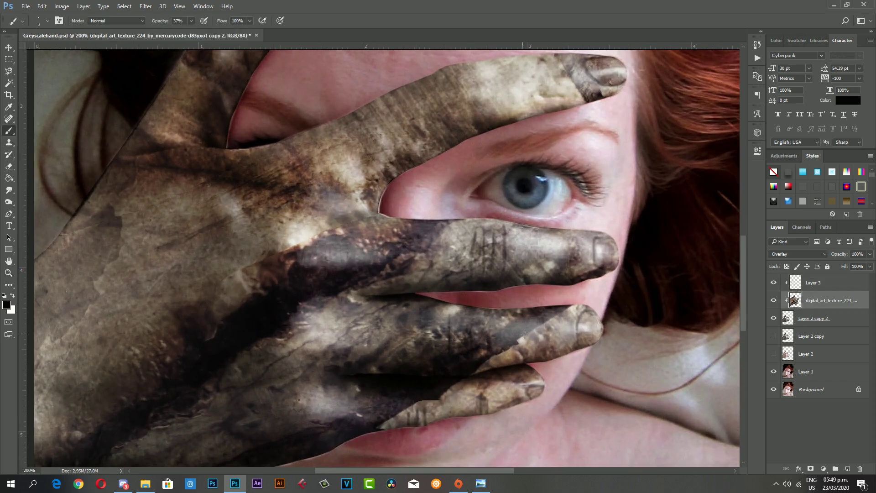
{"action": "right_click", "coordinate": [567, 335]}
{"action": "left_click", "coordinate": [632, 355]}
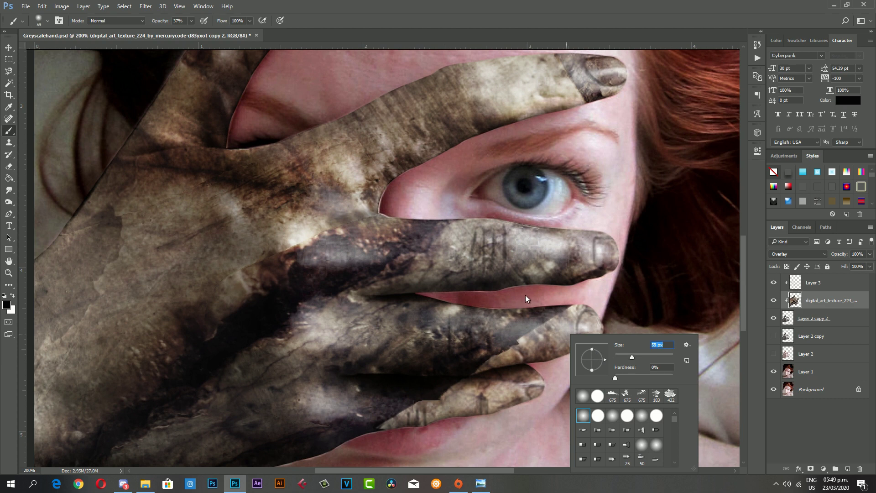
{"action": "key", "text": "Escape"}
{"action": "right_click", "coordinate": [609, 309]}
{"action": "left_click", "coordinate": [658, 330]}
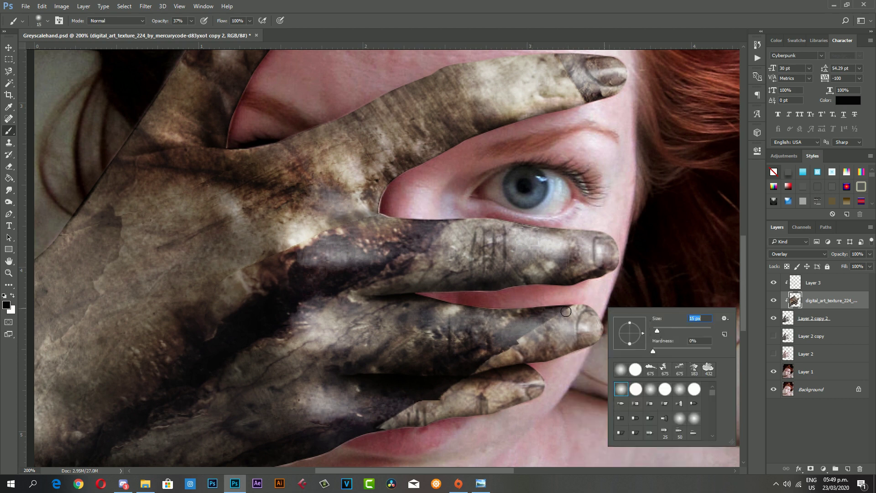
{"action": "key", "text": "Return"}
- Paint soft dark creases over the lower fingers, then toggle the texture layer to compare
{"action": "mouse_move", "coordinate": [525, 340]}
{"action": "left_mouse_down"}
{"action": "mouse_move", "coordinate": [377, 427]}
{"action": "mouse_move", "coordinate": [445, 396]}
{"action": "mouse_move", "coordinate": [448, 385]}
{"action": "mouse_move", "coordinate": [417, 413]}
{"action": "mouse_move", "coordinate": [470, 388]}
{"action": "mouse_move", "coordinate": [450, 402]}
{"action": "mouse_move", "coordinate": [462, 400]}
{"action": "left_mouse_up"}
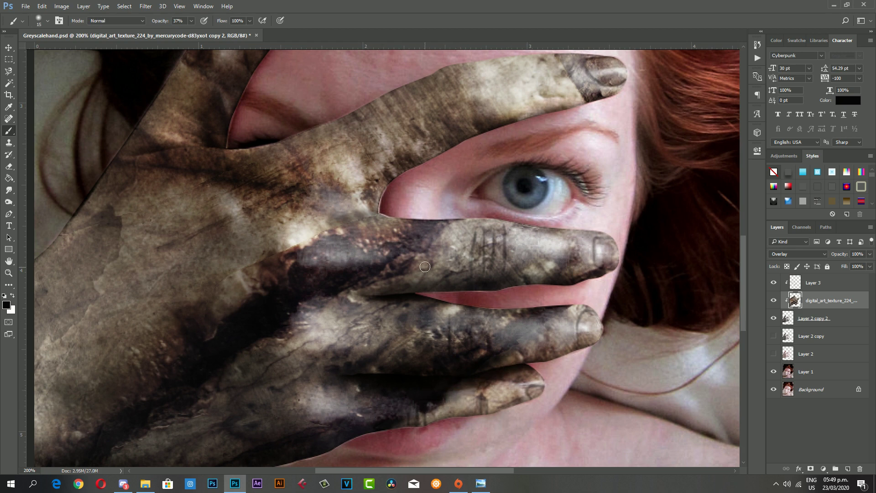
{"action": "right_click", "coordinate": [457, 209]}
{"action": "key", "text": "Return"}
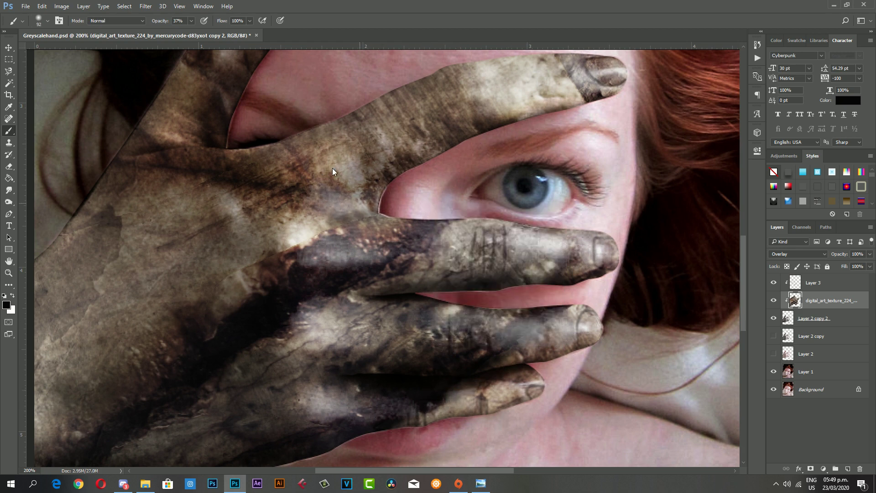
{"action": "scroll", "coordinate": [468, 191], "scroll_direction": "up", "scroll_amount": 3}
{"action": "scroll", "coordinate": [467, 188], "scroll_direction": "up", "scroll_amount": 1}
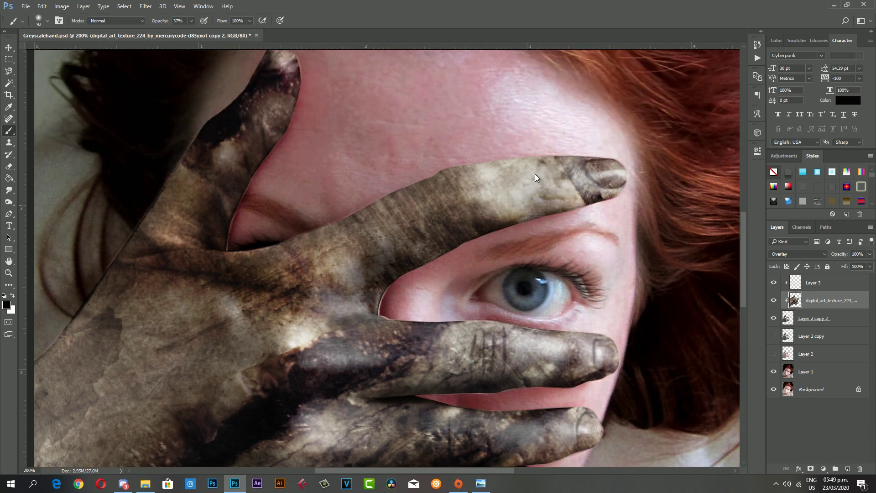
{"action": "left_click", "coordinate": [774, 300]}
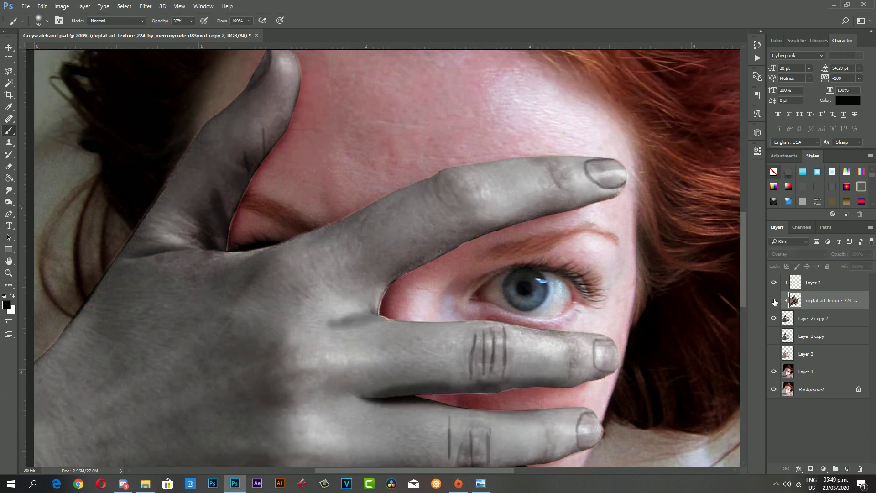
{"action": "left_click", "coordinate": [774, 301]}
{"action": "key", "text": "z"}
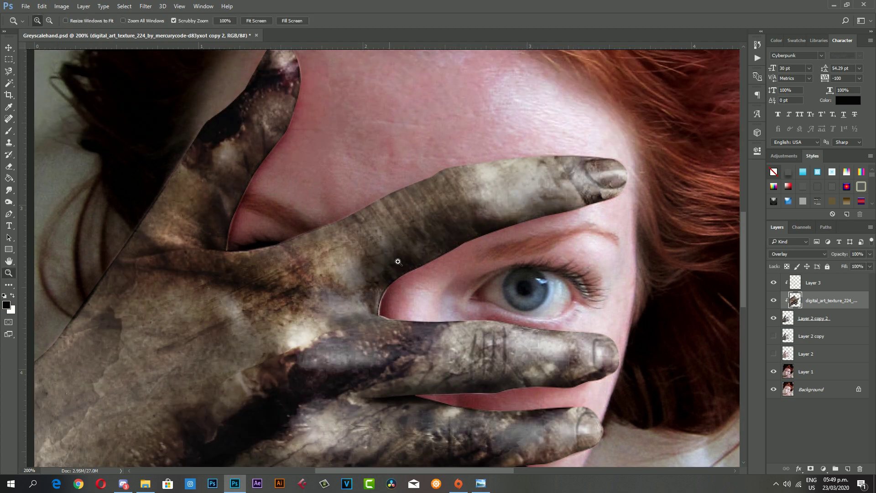
{"action": "left_click_drag", "start_coordinate": [397, 261], "coordinate": [354, 261]}
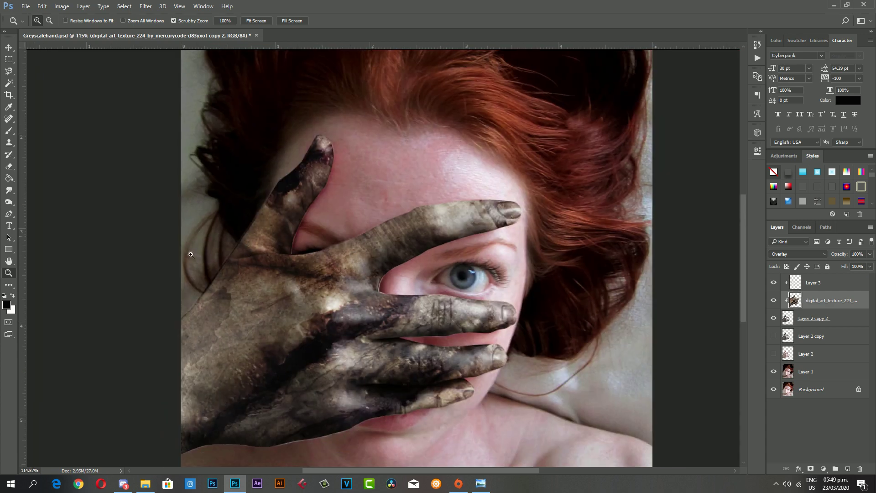
- Lower the Brush opacity to 10%
{"action": "left_click", "coordinate": [9, 131]}
{"action": "left_click", "coordinate": [190, 21]}
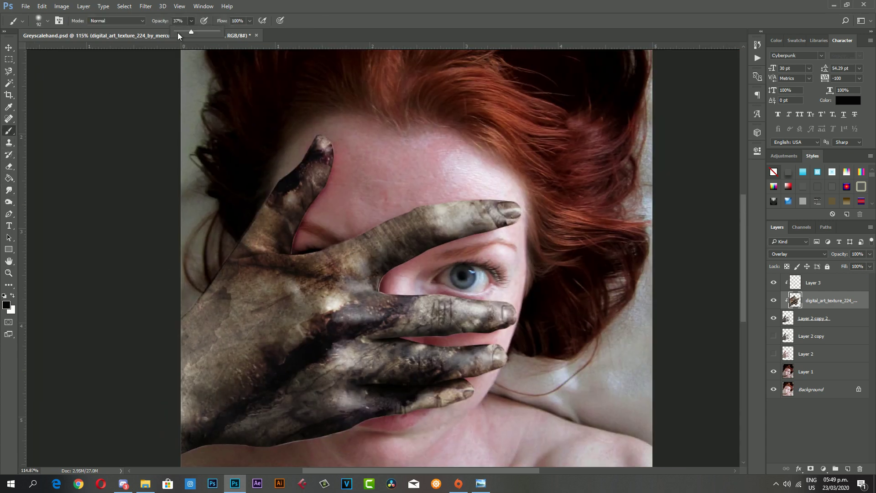
{"action": "mouse_move", "coordinate": [183, 306]}
{"action": "left_mouse_down"}
{"action": "mouse_move", "coordinate": [133, 357]}
{"action": "mouse_move", "coordinate": [192, 289]}
{"action": "mouse_move", "coordinate": [241, 309]}
{"action": "mouse_move", "coordinate": [154, 356]}
{"action": "mouse_move", "coordinate": [165, 409]}
{"action": "mouse_move", "coordinate": [141, 445]}
{"action": "left_mouse_up"}
- Paint faint black shading over the palm and left edge of the hand
{"action": "mouse_move", "coordinate": [333, 299]}
{"action": "left_mouse_down"}
{"action": "mouse_move", "coordinate": [266, 296]}
{"action": "mouse_move", "coordinate": [144, 388]}
{"action": "left_mouse_up"}
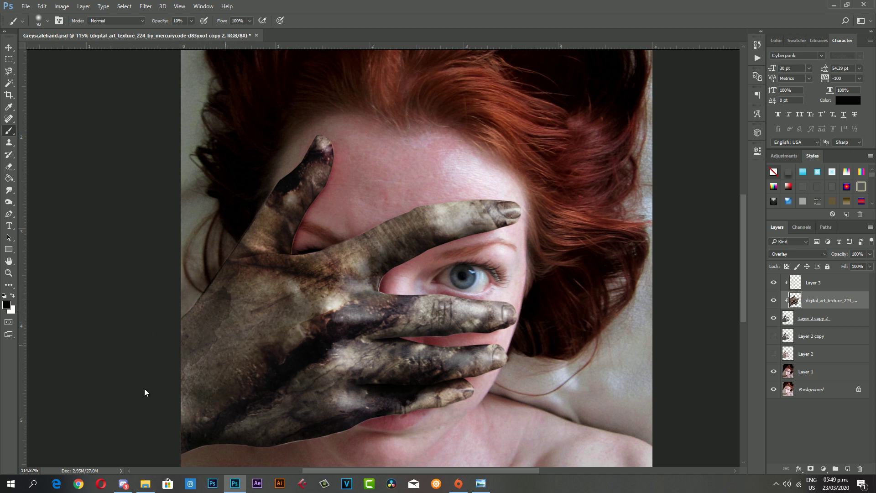
{"action": "scroll", "coordinate": [310, 376], "scroll_direction": "up", "scroll_amount": 1}
{"action": "mouse_move", "coordinate": [335, 314]}
{"action": "left_mouse_down"}
{"action": "mouse_move", "coordinate": [278, 306]}
{"action": "mouse_move", "coordinate": [154, 376]}
{"action": "mouse_move", "coordinate": [161, 332]}
{"action": "left_mouse_up"}
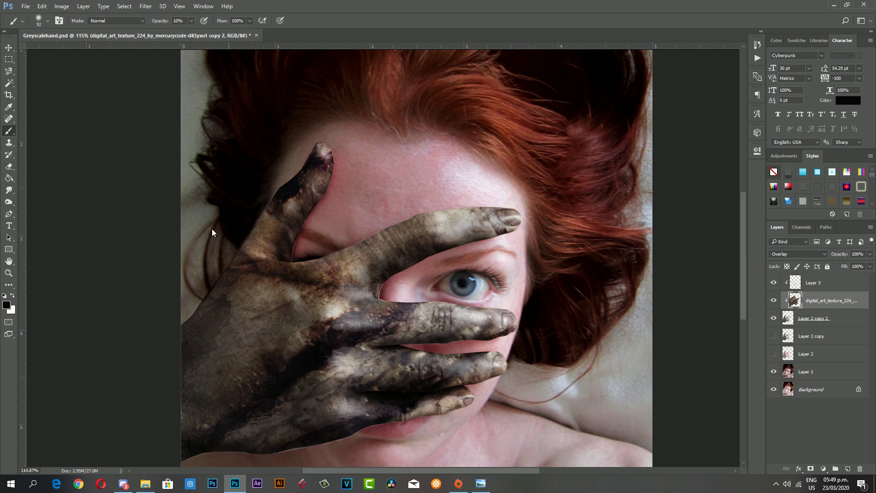
{"action": "scroll", "coordinate": [223, 405], "scroll_direction": "down", "scroll_amount": 3}
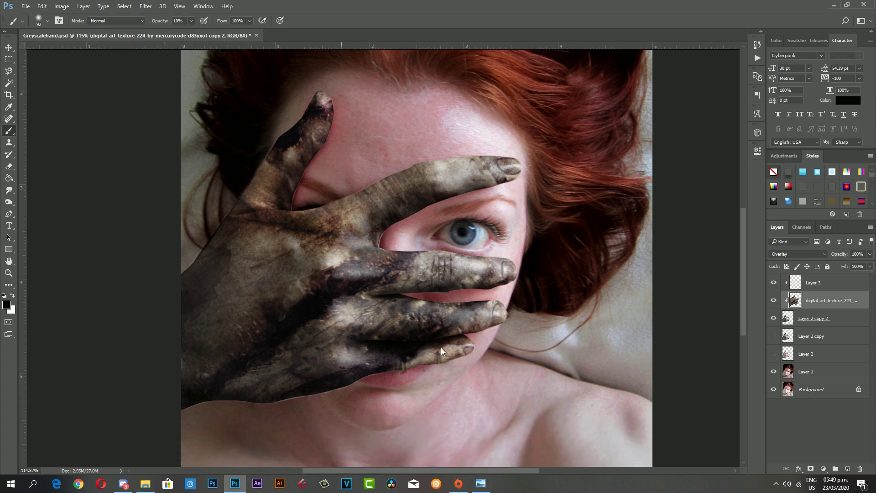
{"action": "scroll", "coordinate": [240, 364], "scroll_direction": "up", "scroll_amount": 3}
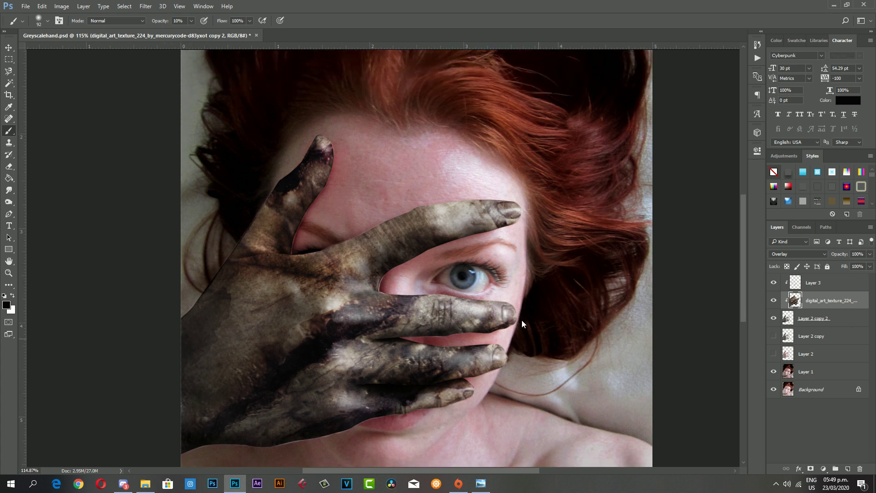
{"action": "scroll", "coordinate": [325, 267], "scroll_direction": "up", "scroll_amount": 3}
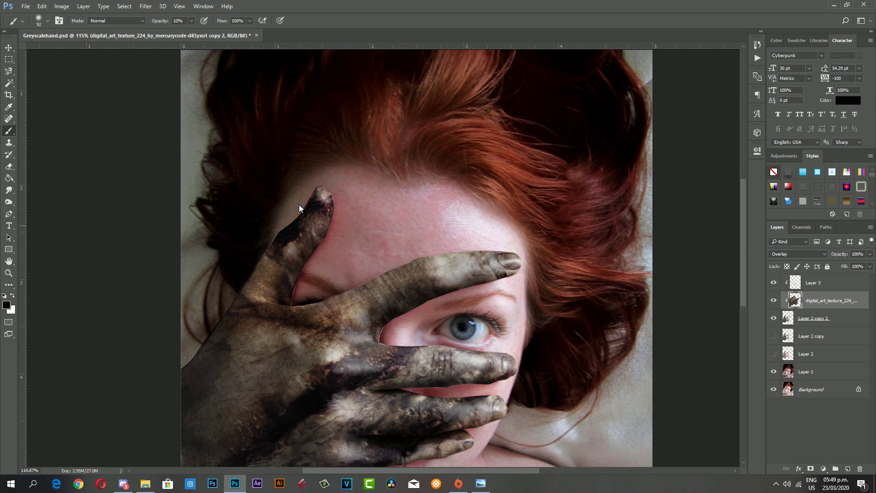
- Zoom in on the hand and eye, then select Layer 1 with the Brush tool
{"action": "key", "text": "z"}
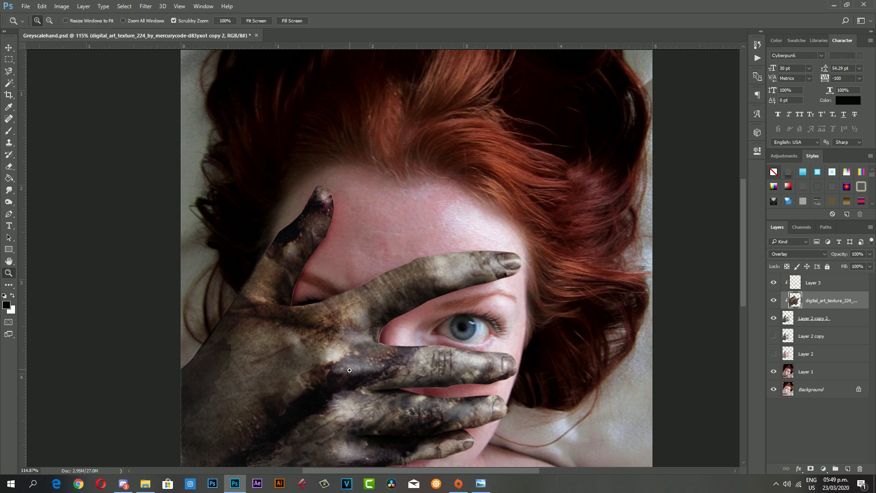
{"action": "left_click_drag", "start_coordinate": [329, 292], "coordinate": [387, 360]}
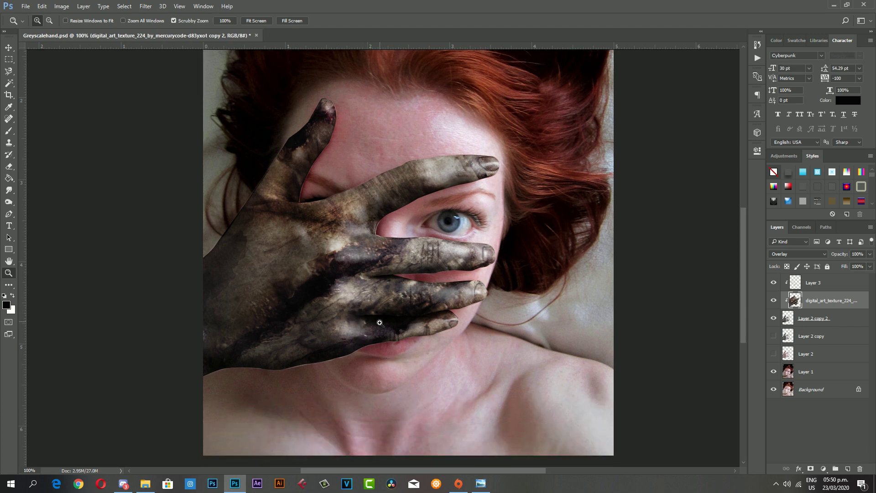
{"action": "left_click", "coordinate": [392, 202]}
{"action": "left_click", "coordinate": [11, 131]}
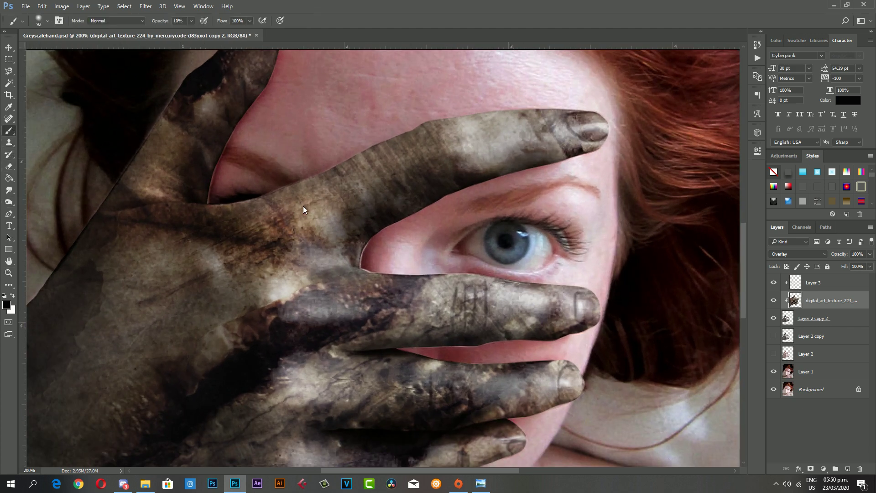
{"action": "left_click", "coordinate": [855, 320]}
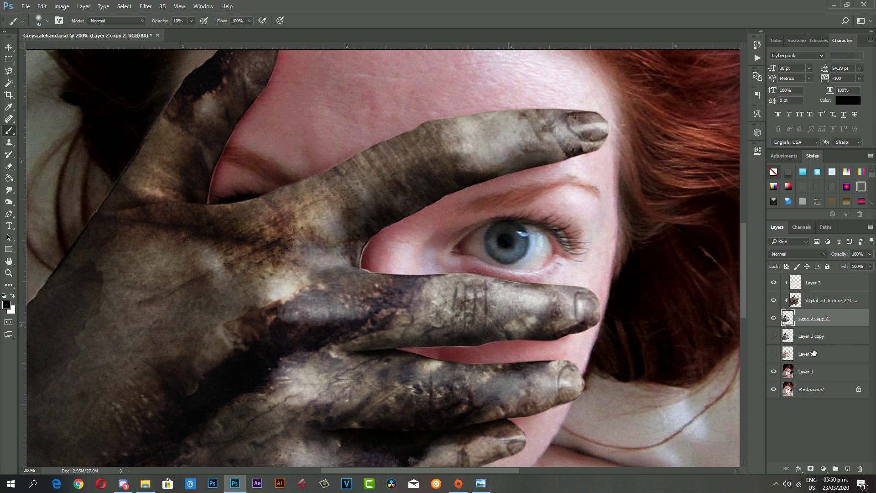
{"action": "left_click", "coordinate": [826, 368]}
- Reduce the brush size to 44 px
{"action": "right_click", "coordinate": [475, 211]}
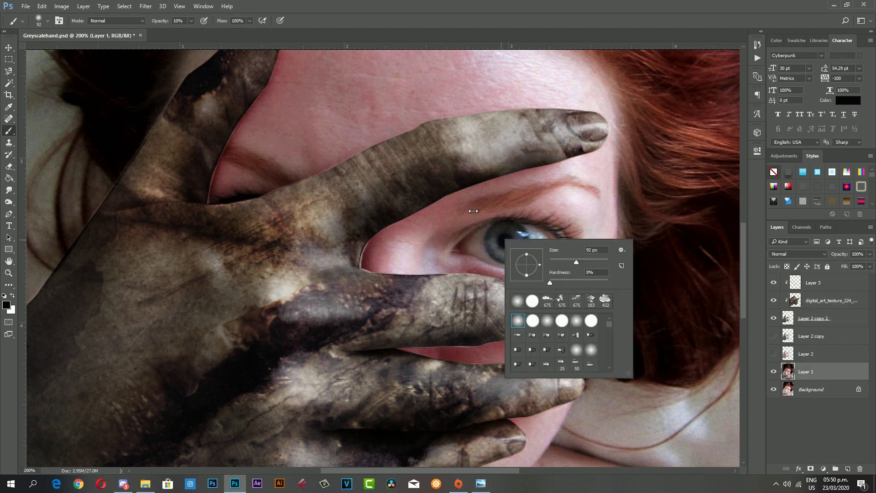
{"action": "left_click_drag", "start_coordinate": [576, 262], "coordinate": [561, 261]}
{"action": "key", "text": "Return"}
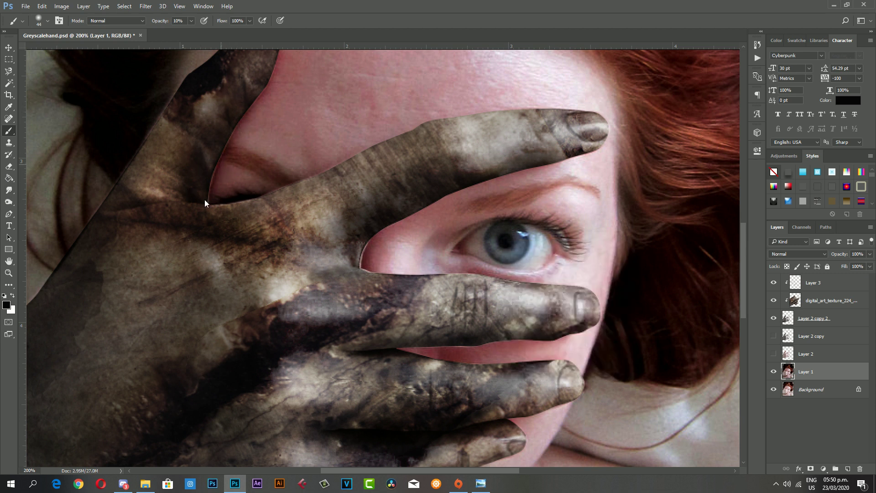
- Paint faint shadows under the fingers near the eye, along the little finger and below the fingertips
{"action": "scroll", "coordinate": [200, 190], "scroll_direction": "up", "scroll_amount": 3}
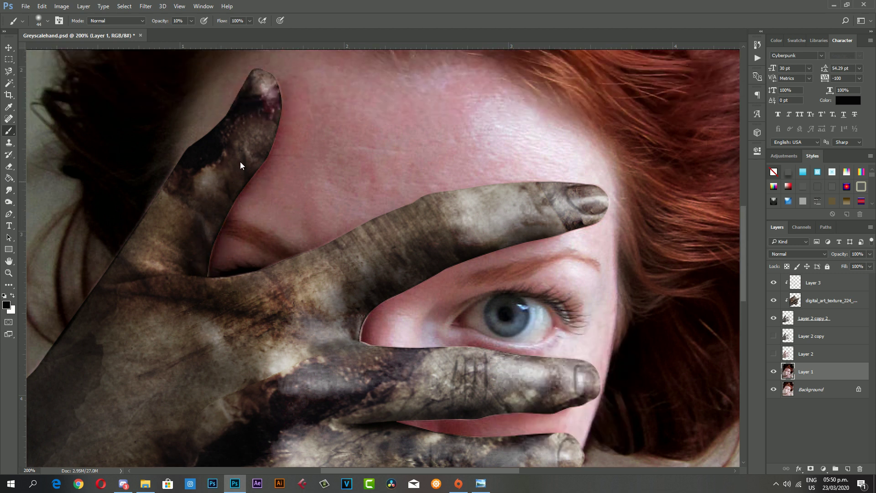
{"action": "scroll", "coordinate": [257, 120], "scroll_direction": "up", "scroll_amount": 3}
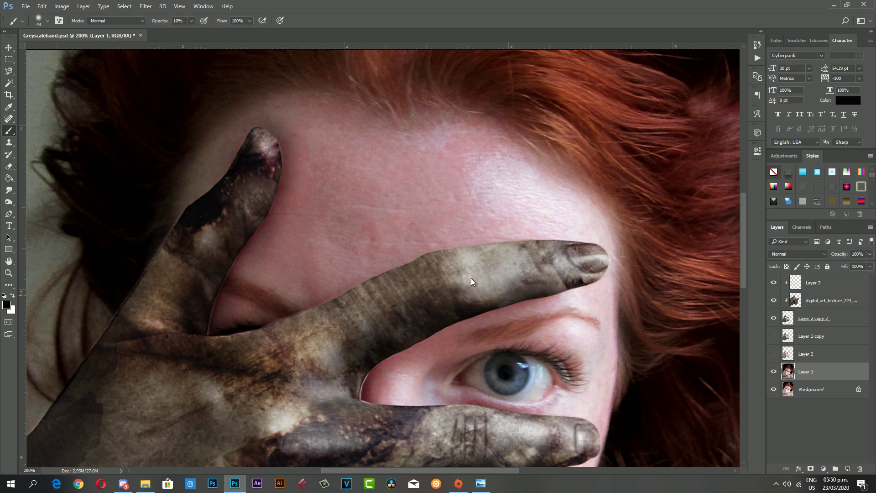
{"action": "left_click_drag", "start_coordinate": [586, 291], "coordinate": [502, 315]}
{"action": "mouse_move", "coordinate": [436, 297]}
{"action": "left_mouse_down"}
{"action": "mouse_move", "coordinate": [346, 390]}
{"action": "mouse_move", "coordinate": [336, 441]}
{"action": "left_mouse_up"}
{"action": "scroll", "coordinate": [388, 378], "scroll_direction": "down", "scroll_amount": 4}
{"action": "scroll", "coordinate": [387, 378], "scroll_direction": "down", "scroll_amount": 4}
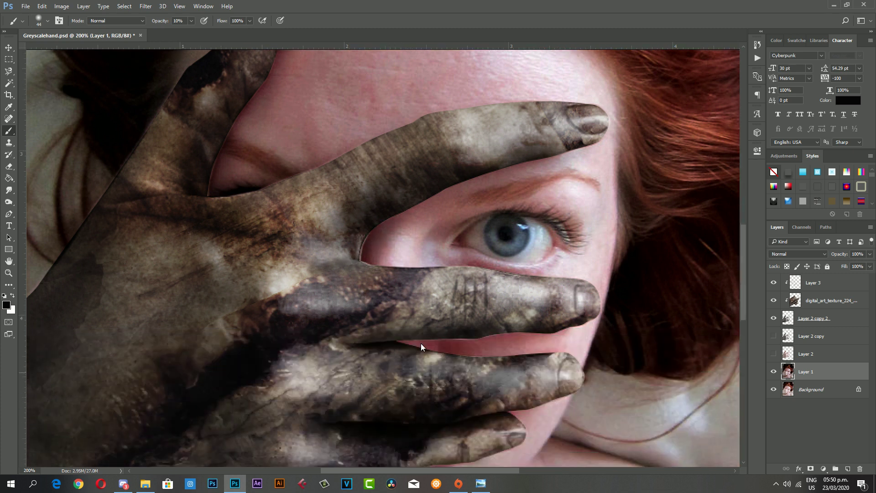
{"action": "mouse_move", "coordinate": [595, 319]}
{"action": "left_mouse_down"}
{"action": "mouse_move", "coordinate": [589, 332]}
{"action": "mouse_move", "coordinate": [553, 344]}
{"action": "mouse_move", "coordinate": [518, 325]}
{"action": "left_mouse_up"}
{"action": "scroll", "coordinate": [522, 342], "scroll_direction": "down", "scroll_amount": 5}
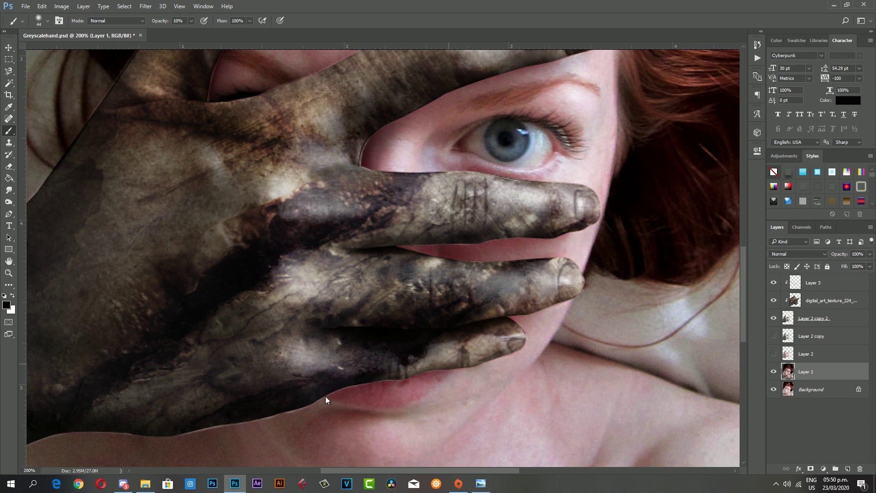
{"action": "mouse_move", "coordinate": [407, 386]}
{"action": "left_mouse_down"}
{"action": "mouse_move", "coordinate": [472, 372]}
{"action": "mouse_move", "coordinate": [459, 378]}
{"action": "left_mouse_up"}
{"action": "left_click_drag", "start_coordinate": [530, 319], "coordinate": [484, 365]}
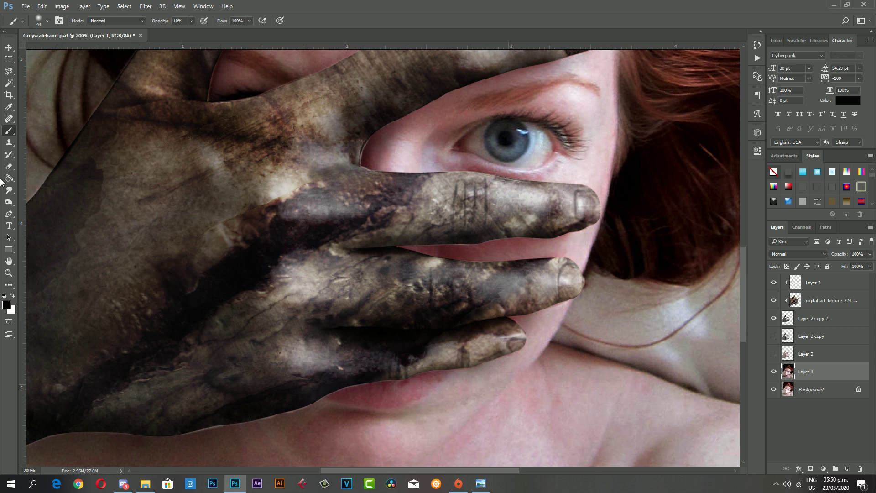
- Switch to the Burn tool and adjust its brush size and hardness
{"action": "left_click", "coordinate": [9, 202]}
{"action": "right_click", "coordinate": [313, 301]}
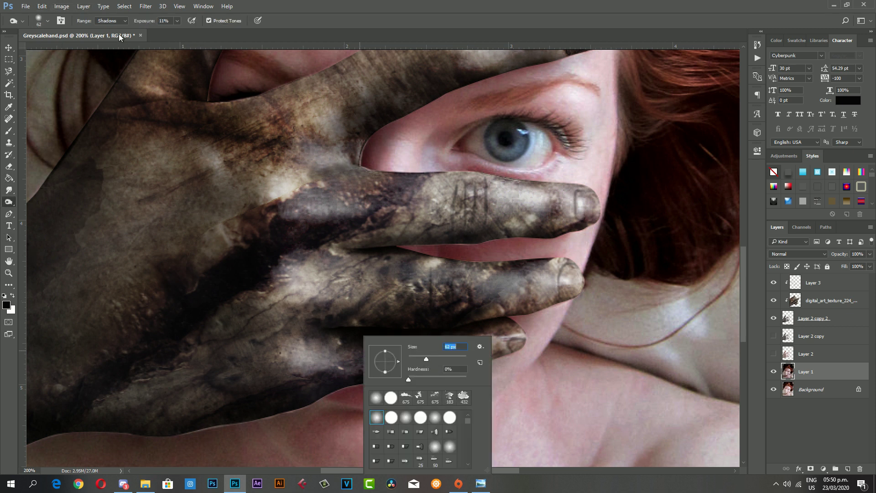
{"action": "left_click", "coordinate": [187, 376]}
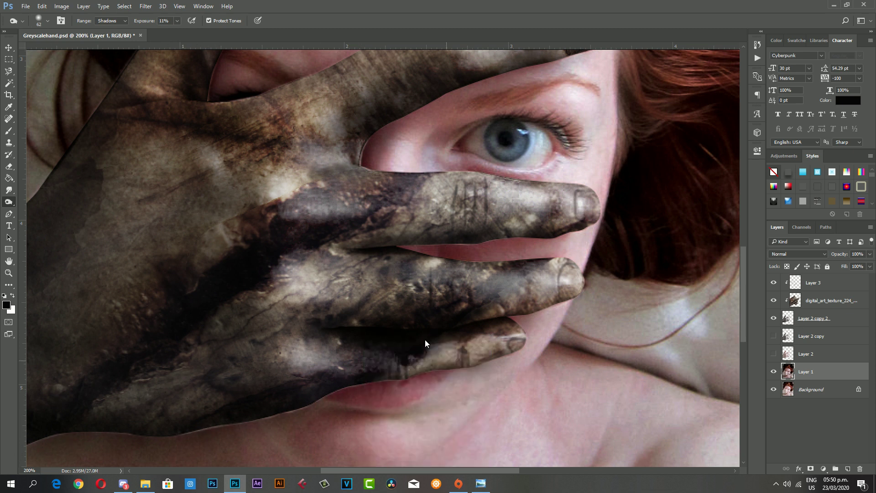
- Burn darker shadows along the lip and the bottom finger's edges
{"action": "left_click_drag", "start_coordinate": [361, 393], "coordinate": [493, 372]}
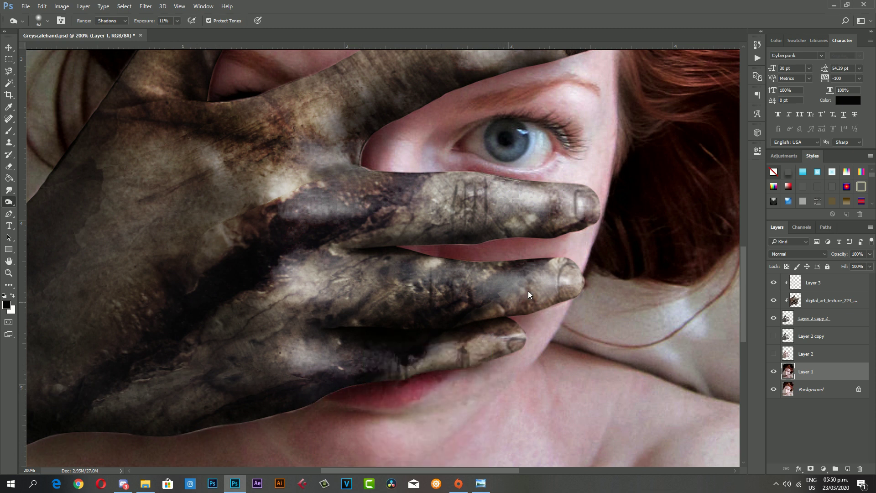
{"action": "left_click_drag", "start_coordinate": [528, 292], "coordinate": [502, 322]}
{"action": "scroll", "coordinate": [541, 262], "scroll_direction": "up", "scroll_amount": 2}
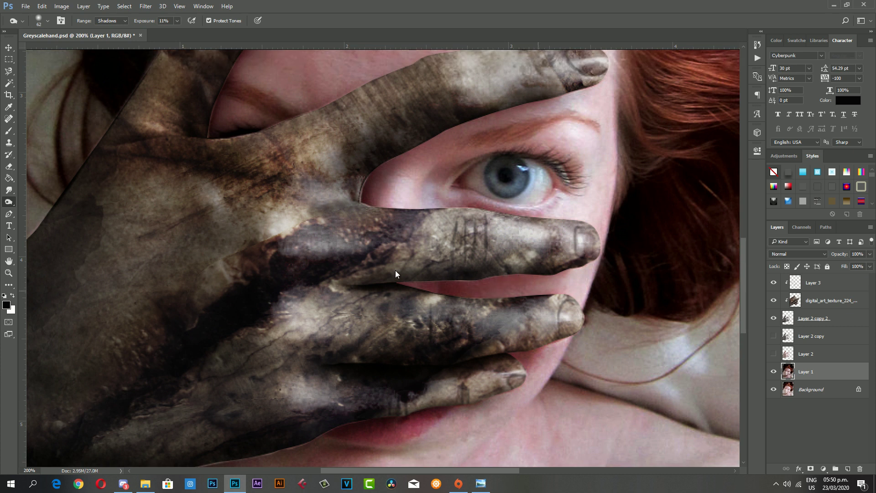
{"action": "left_click_drag", "start_coordinate": [395, 270], "coordinate": [361, 261]}
{"action": "left_click_drag", "start_coordinate": [437, 295], "coordinate": [490, 296]}
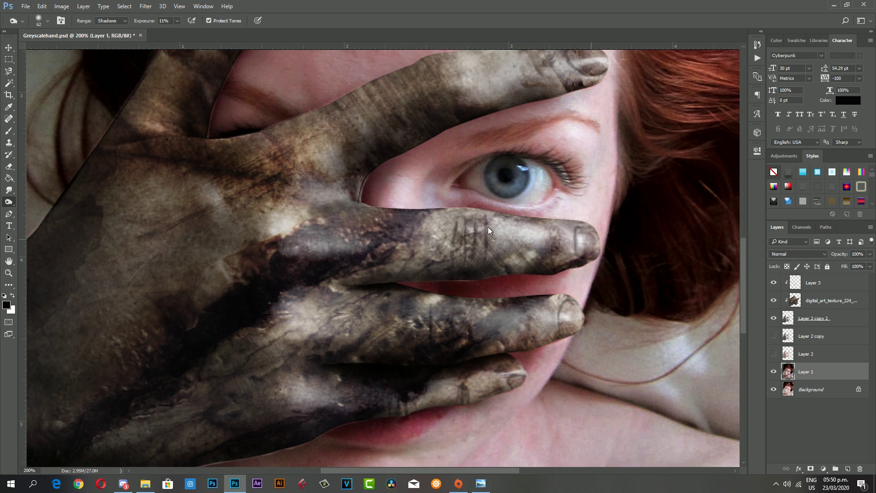
- Deepen the shadow in the eyelid crease
{"action": "scroll", "coordinate": [339, 168], "scroll_direction": "up", "scroll_amount": 4}
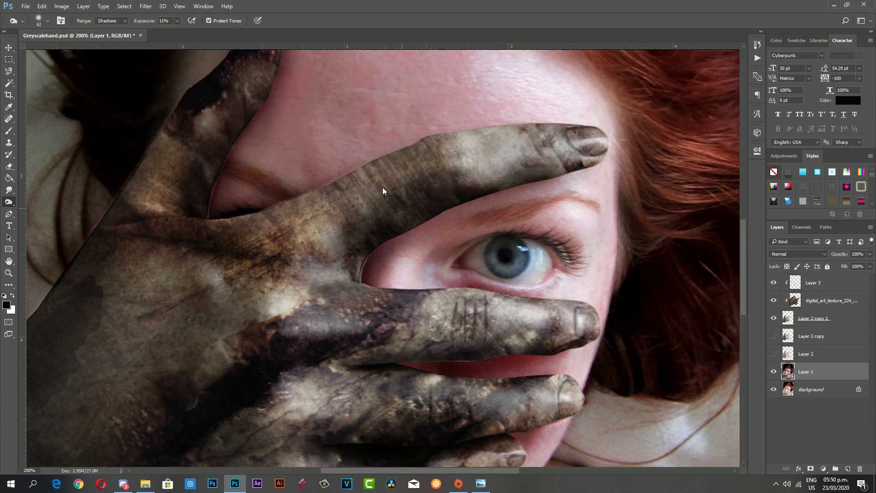
{"action": "left_click_drag", "start_coordinate": [401, 225], "coordinate": [525, 193]}
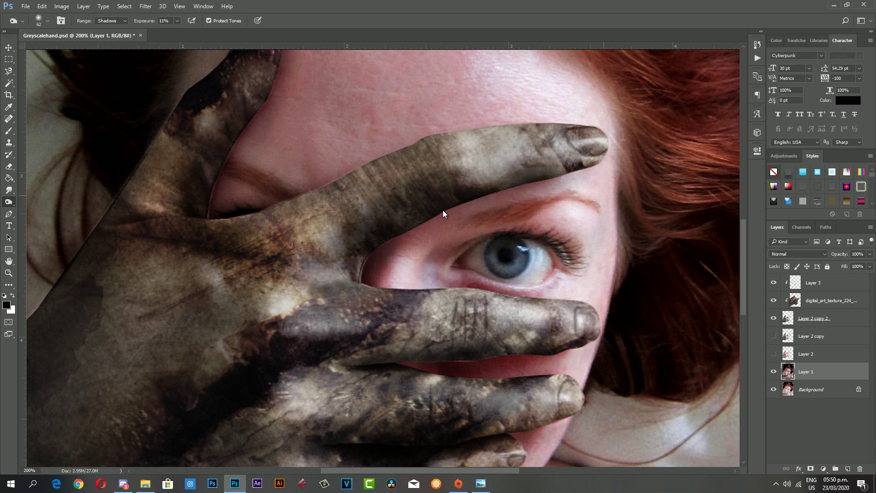
{"action": "scroll", "coordinate": [443, 210], "scroll_direction": "up", "scroll_amount": 3}
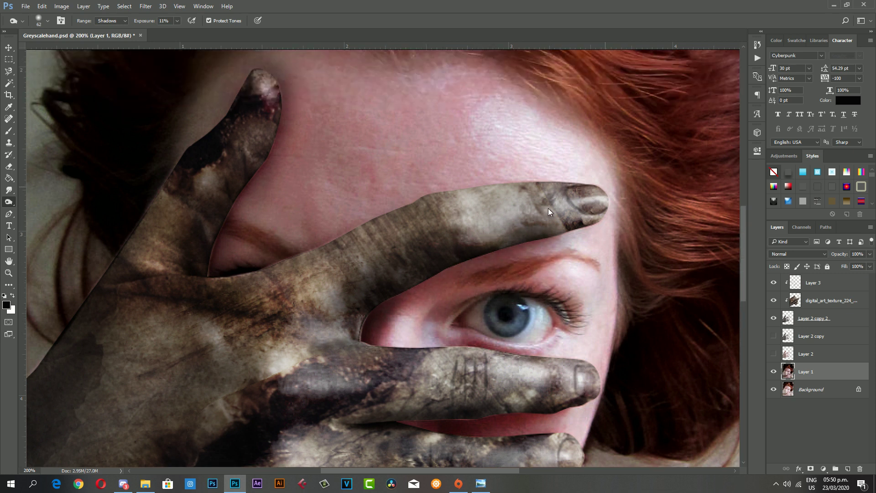
{"action": "scroll", "coordinate": [527, 212], "scroll_direction": "up", "scroll_amount": 3}
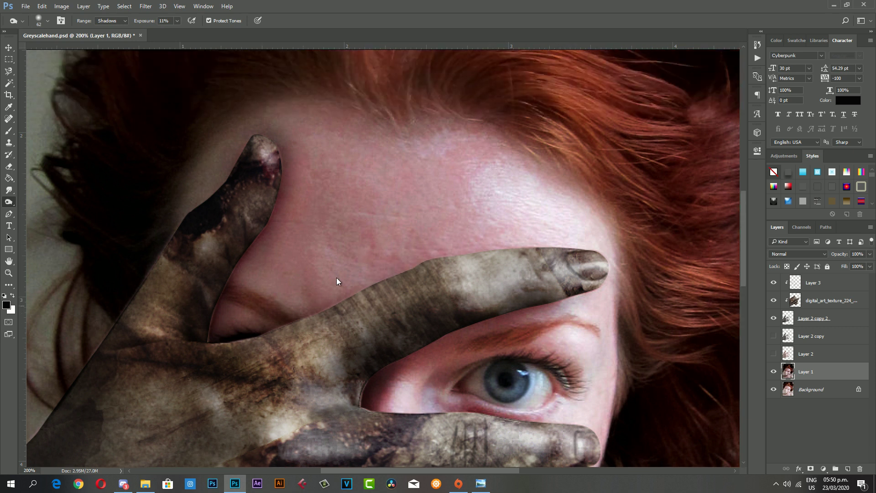
{"action": "left_click", "coordinate": [111, 20]}
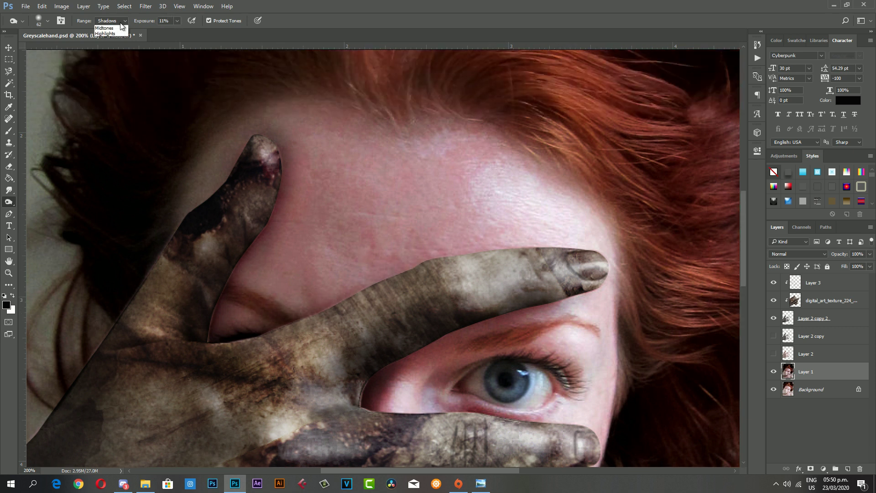
{"action": "left_click", "coordinate": [109, 31]}
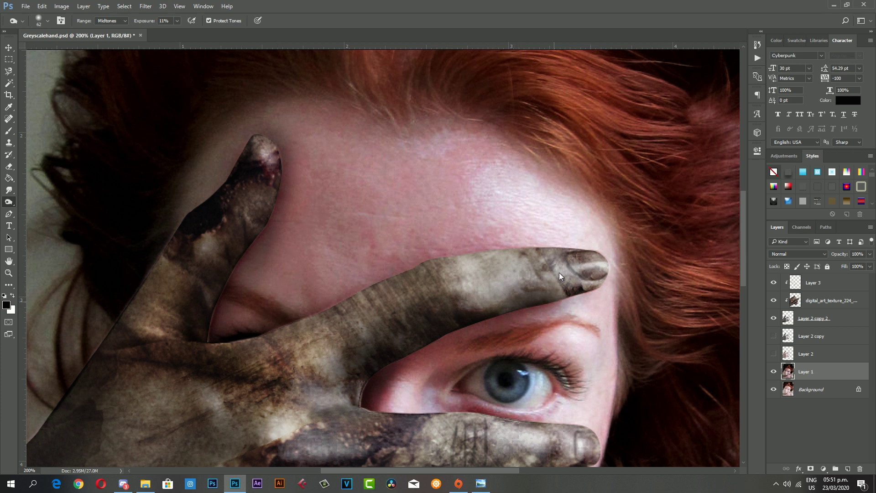
{"action": "scroll", "coordinate": [390, 399], "scroll_direction": "down", "scroll_amount": 6}
{"action": "scroll", "coordinate": [482, 349], "scroll_direction": "down", "scroll_amount": 1}
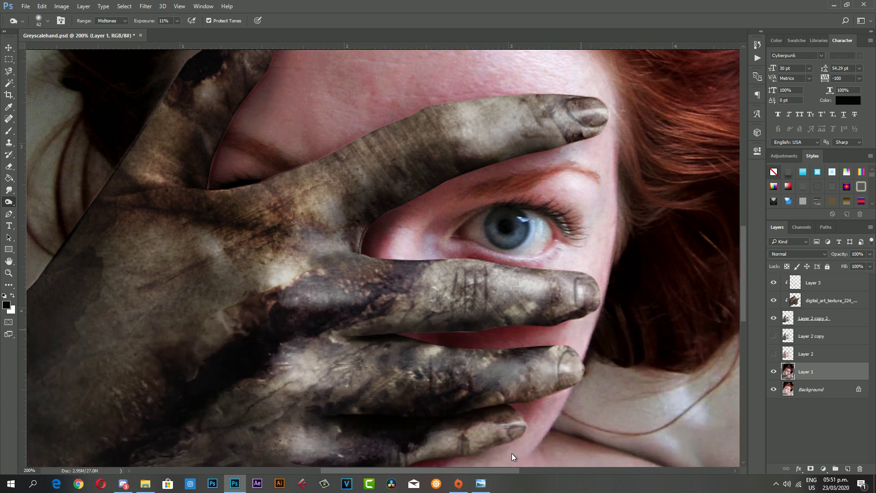
{"action": "scroll", "coordinate": [502, 418], "scroll_direction": "down", "scroll_amount": 6}
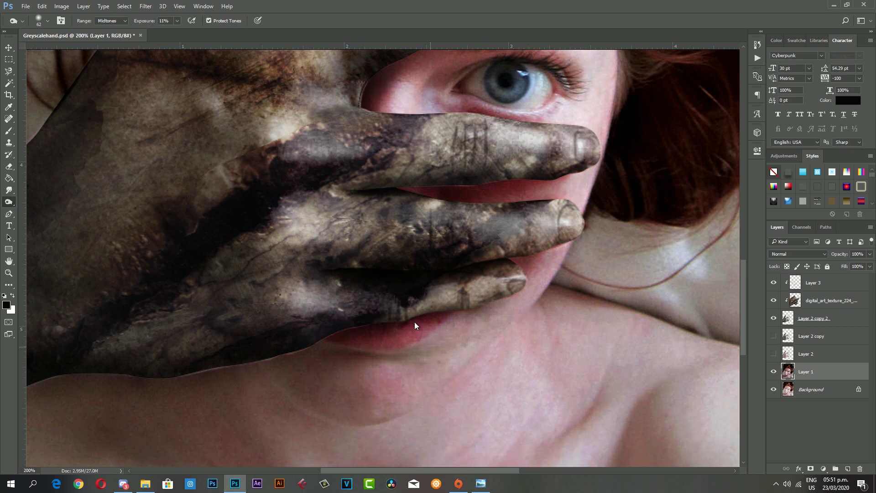
{"action": "left_click", "coordinate": [111, 21]}
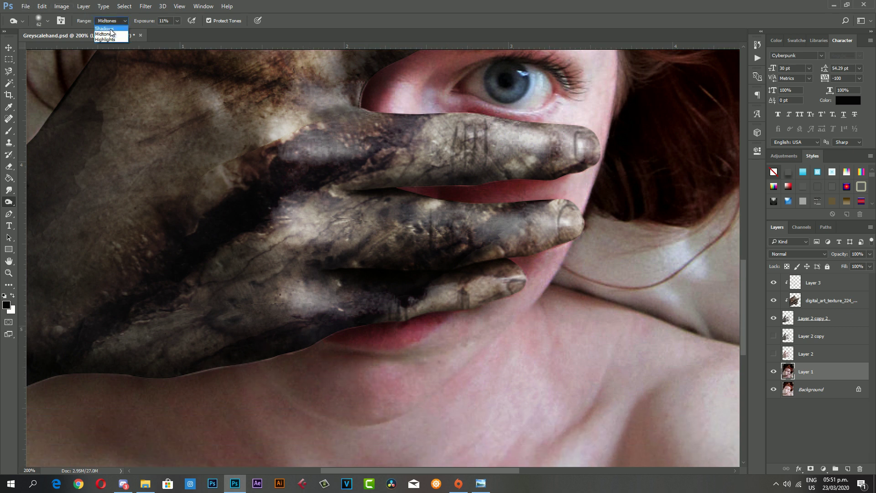
{"action": "left_click", "coordinate": [110, 29]}
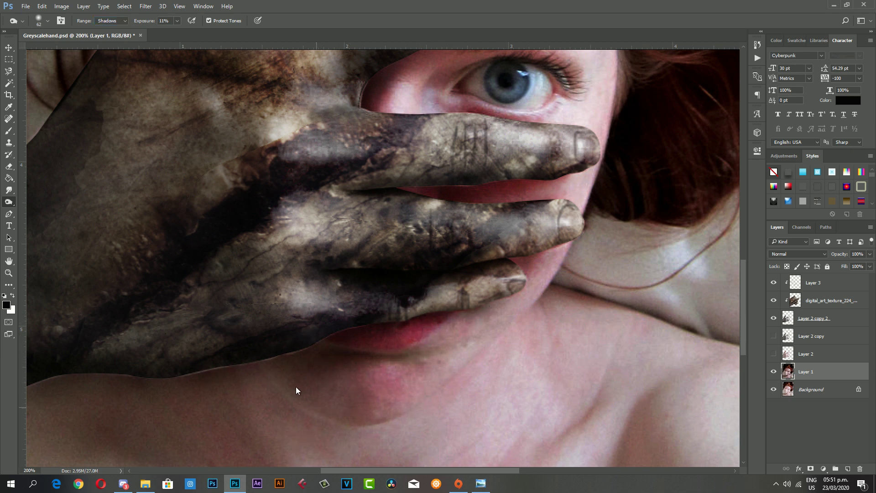
{"action": "scroll", "coordinate": [135, 347], "scroll_direction": "up", "scroll_amount": 2}
{"action": "scroll", "coordinate": [194, 346], "scroll_direction": "down", "scroll_amount": 3}
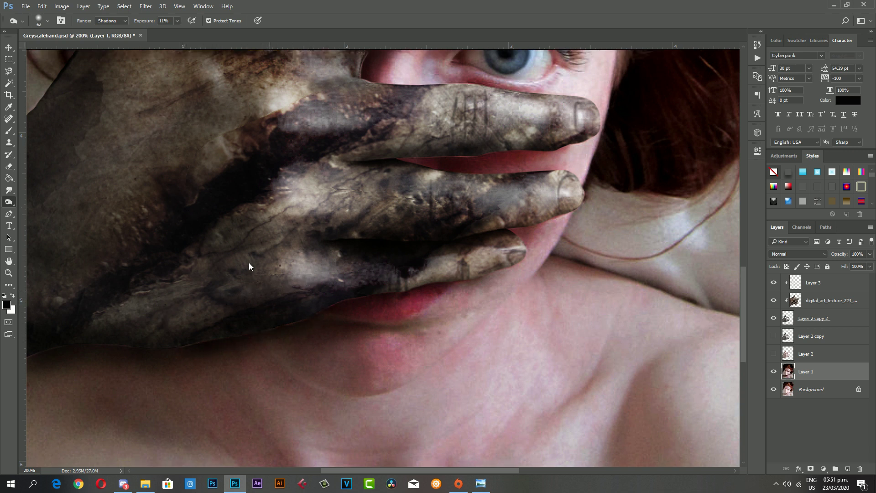
{"action": "scroll", "coordinate": [248, 262], "scroll_direction": "up", "scroll_amount": 4}
{"action": "scroll", "coordinate": [254, 281], "scroll_direction": "down", "scroll_amount": 1}
{"action": "scroll", "coordinate": [294, 255], "scroll_direction": "down", "scroll_amount": 1}
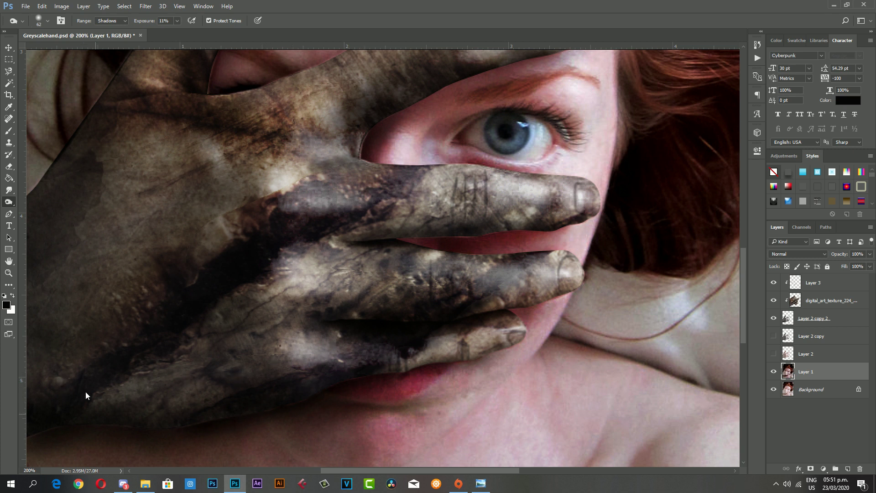
{"action": "scroll", "coordinate": [101, 363], "scroll_direction": "down", "scroll_amount": 2}
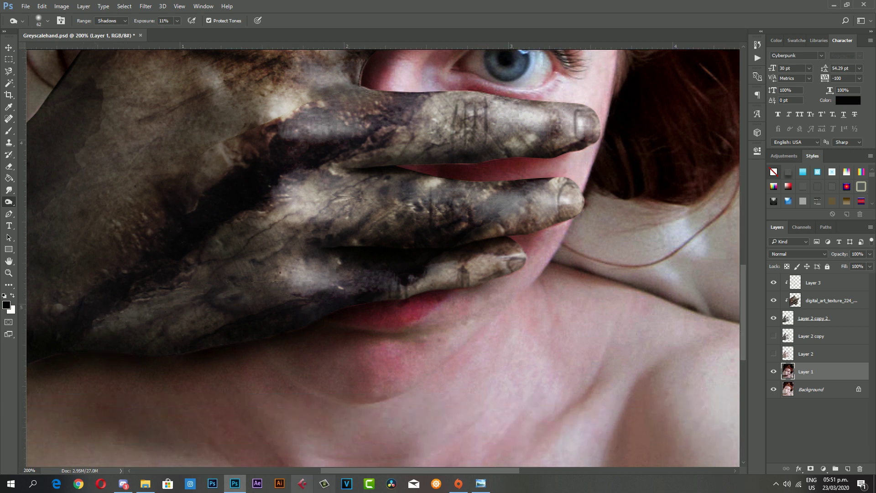
{"action": "scroll", "coordinate": [135, 312], "scroll_direction": "left", "scroll_amount": 3}
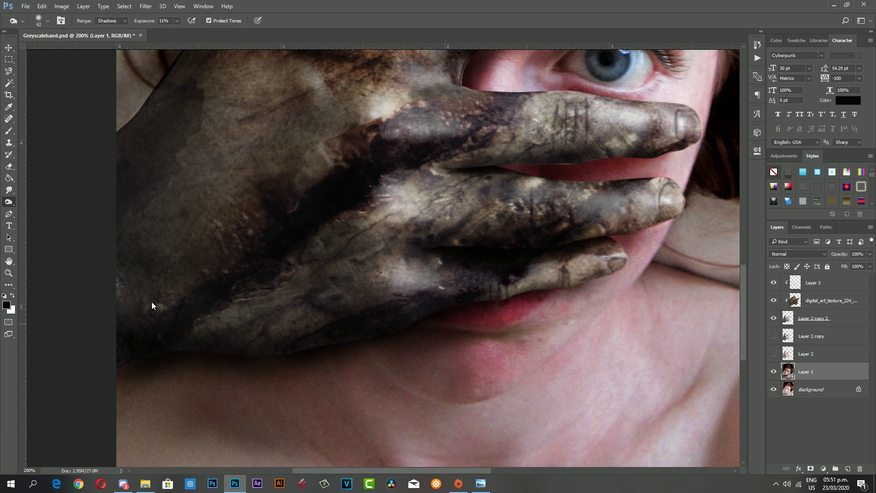
{"action": "scroll", "coordinate": [95, 373], "scroll_direction": "up", "scroll_amount": 4}
{"action": "scroll", "coordinate": [98, 351], "scroll_direction": "up", "scroll_amount": 1}
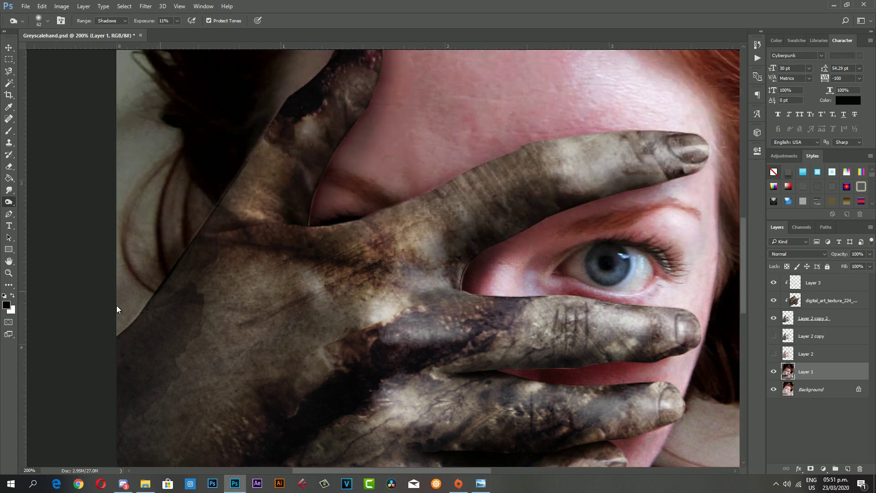
{"action": "scroll", "coordinate": [107, 319], "scroll_direction": "up", "scroll_amount": 2}
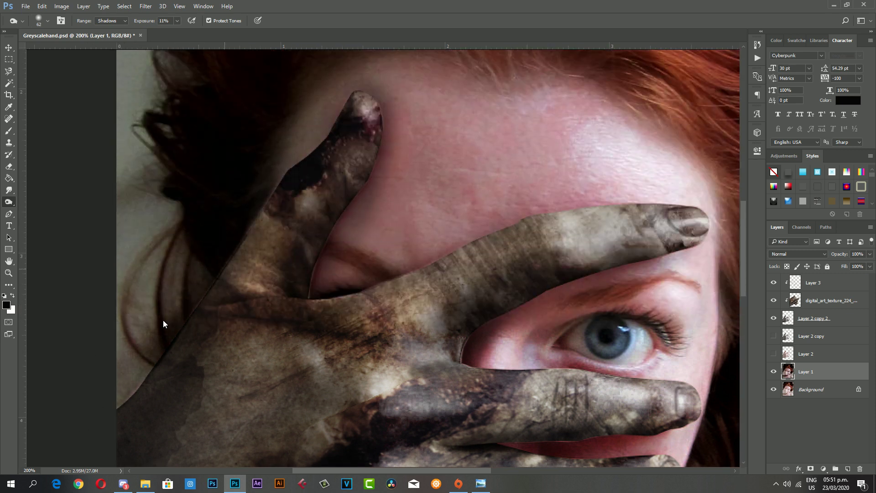
{"action": "scroll", "coordinate": [127, 378], "scroll_direction": "up", "scroll_amount": 2}
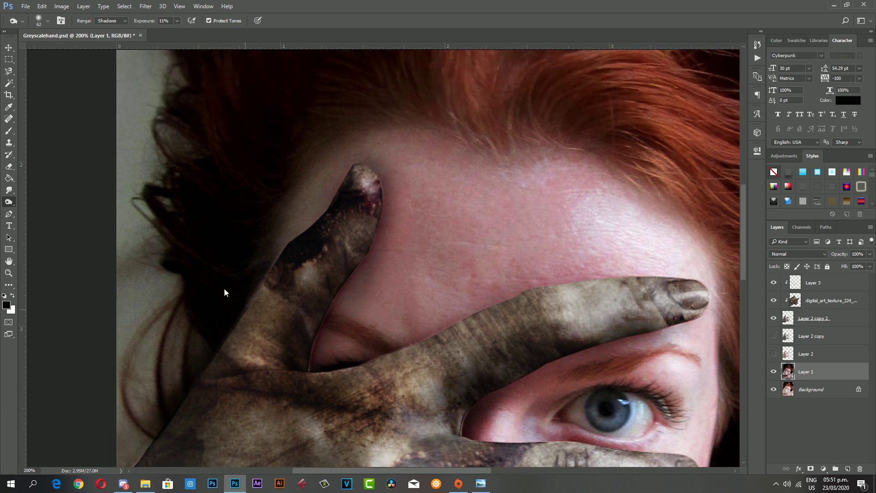
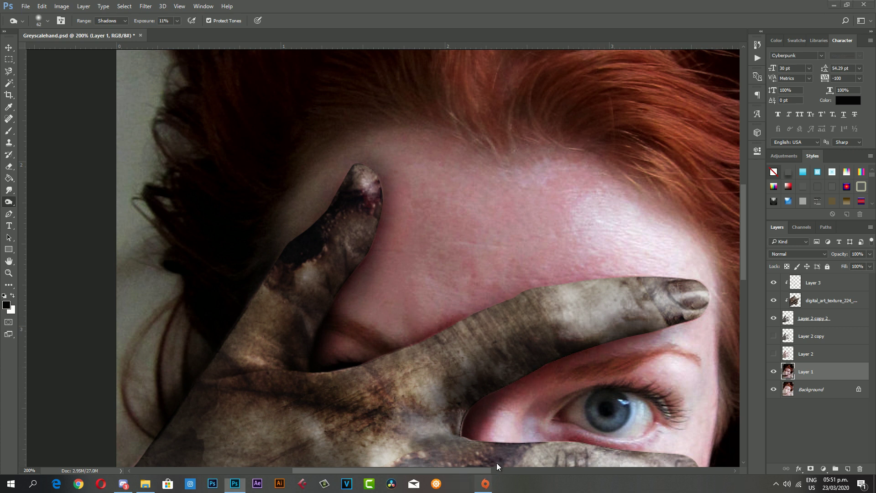
- Select the digital_art_texture layer above Layer 2 copy 2 and zoom out to the whole image
{"action": "left_click_drag", "start_coordinate": [488, 469], "coordinate": [520, 470]}
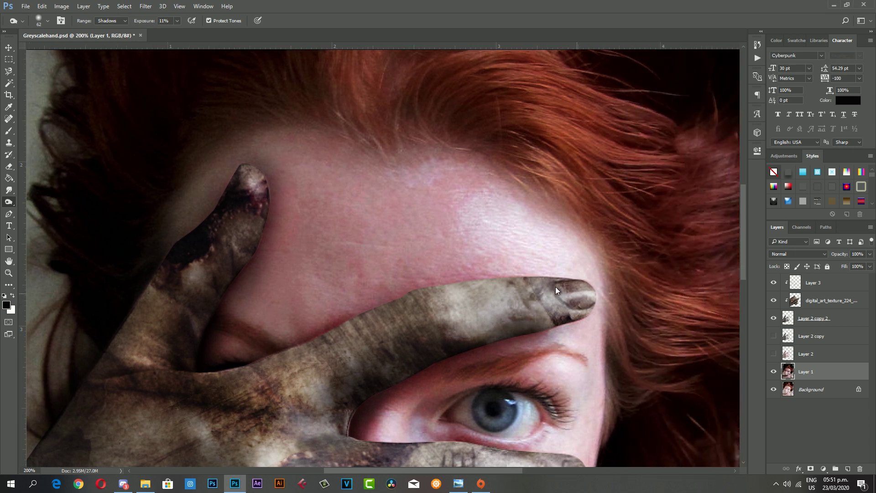
{"action": "left_click", "coordinate": [817, 322]}
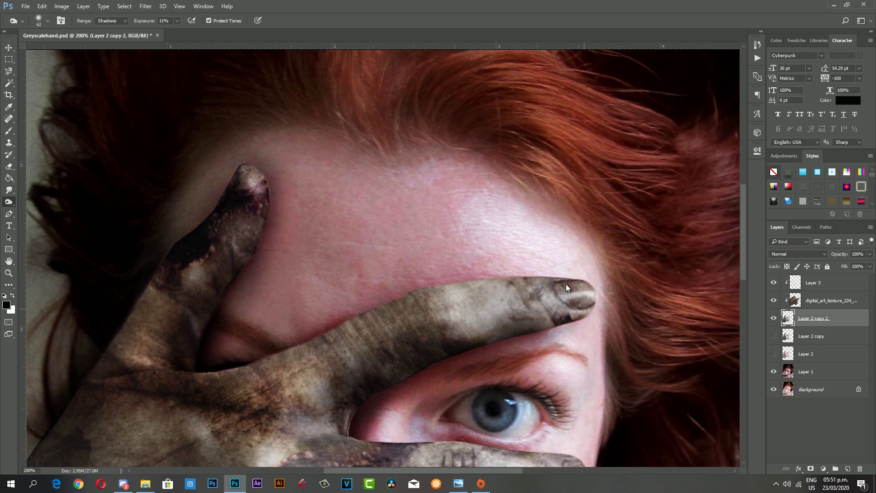
{"action": "key", "text": "alt+bracketright"}
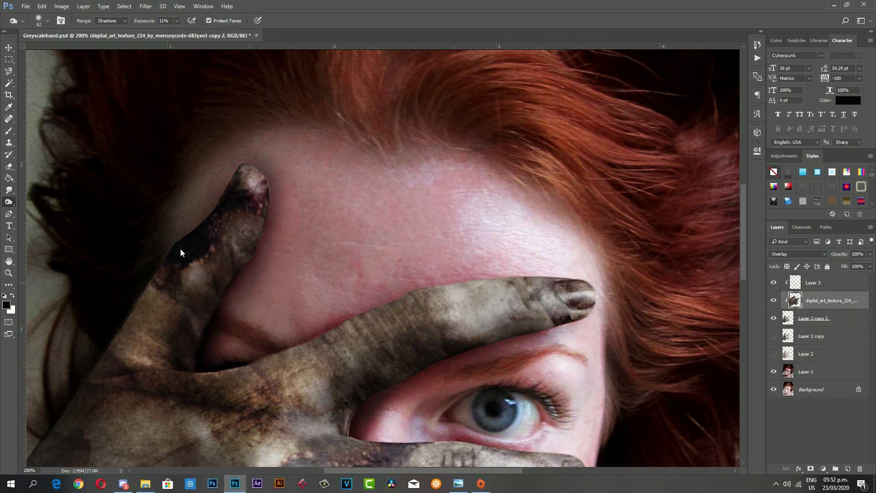
{"action": "scroll", "coordinate": [385, 220], "scroll_direction": "down", "scroll_amount": 4}
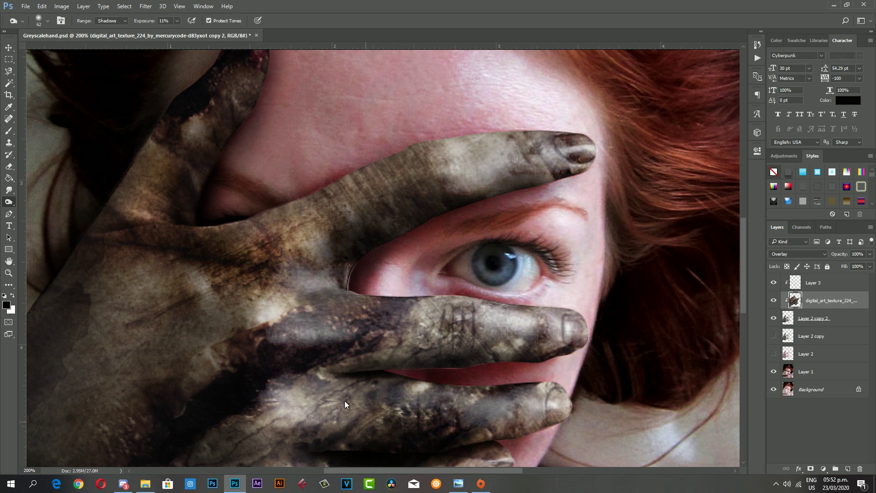
{"action": "scroll", "coordinate": [351, 388], "scroll_direction": "down", "scroll_amount": 3}
{"action": "key", "text": "z"}
{"action": "left_click_drag", "start_coordinate": [379, 315], "coordinate": [379, 283]}
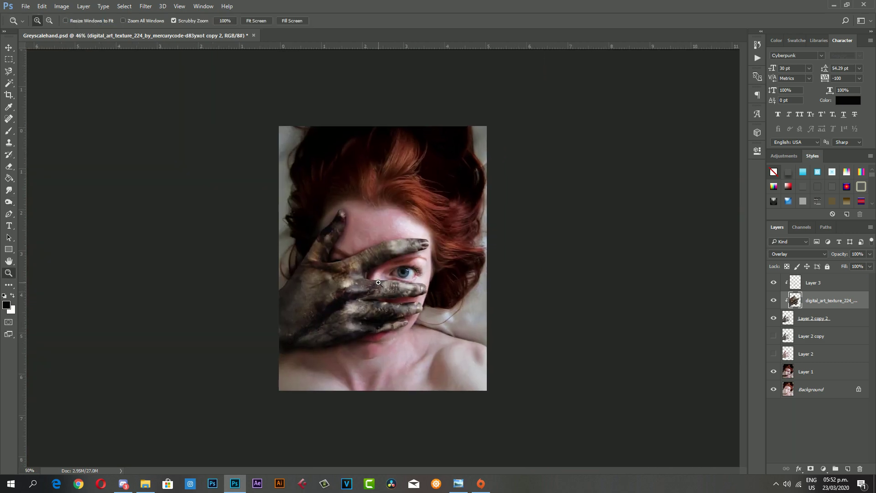
- Raise the hand texture's saturation to +21 with a Hue/Saturation adjustment
{"action": "key", "text": "ctrl+plus"}
{"action": "key", "text": "ctrl+plus"}
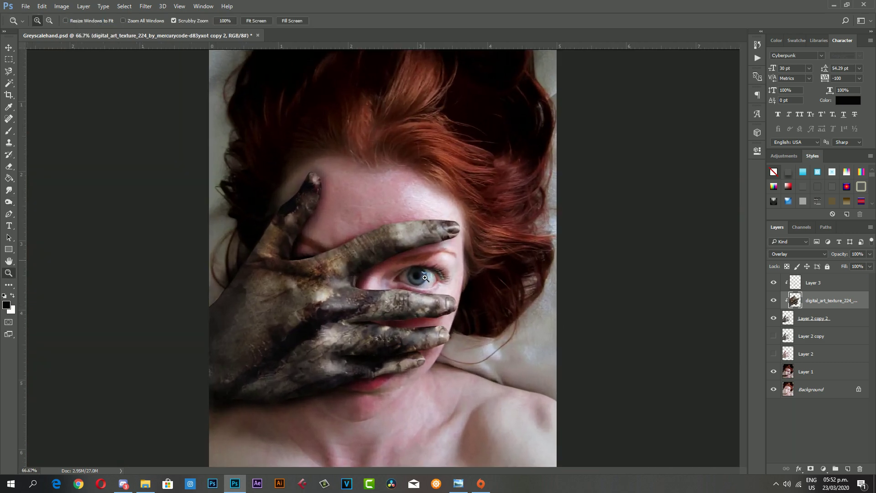
{"action": "left_click", "coordinate": [494, 280]}
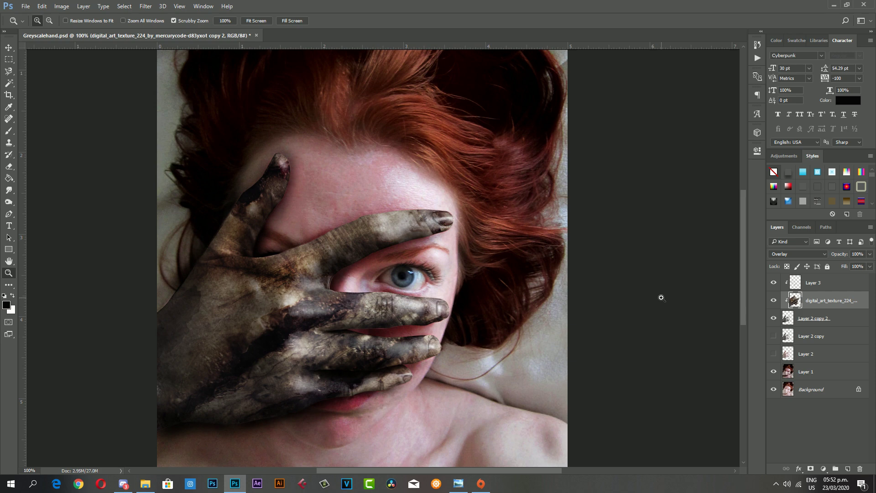
{"action": "left_click", "coordinate": [67, 6]}
{"action": "mouse_move", "coordinate": [76, 29]}
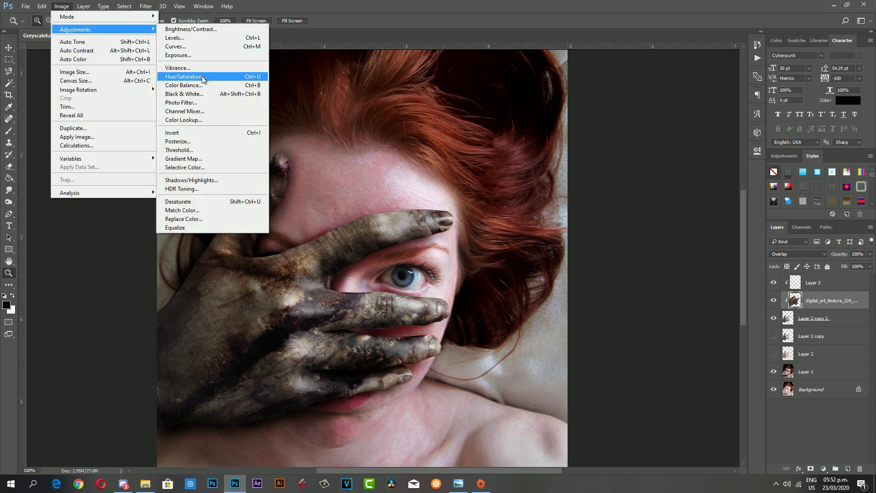
{"action": "left_click", "coordinate": [203, 76]}
{"action": "left_click_drag", "start_coordinate": [685, 172], "coordinate": [697, 177]}
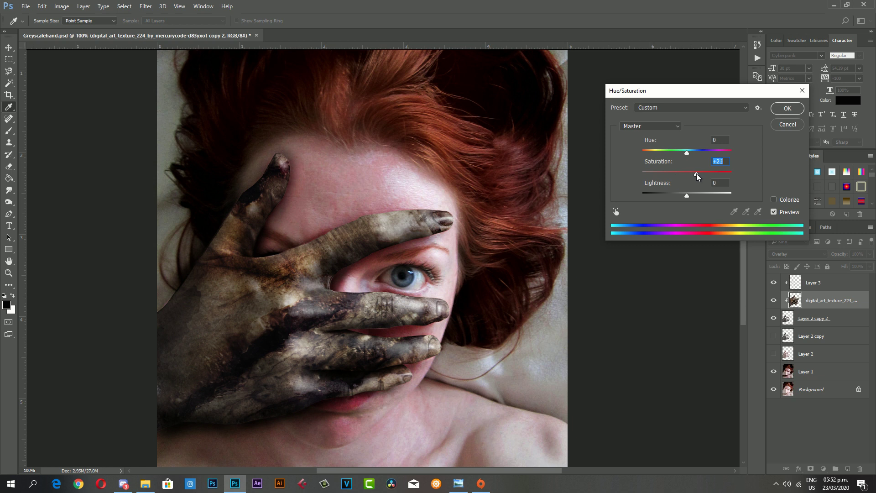
{"action": "left_click", "coordinate": [787, 108]}
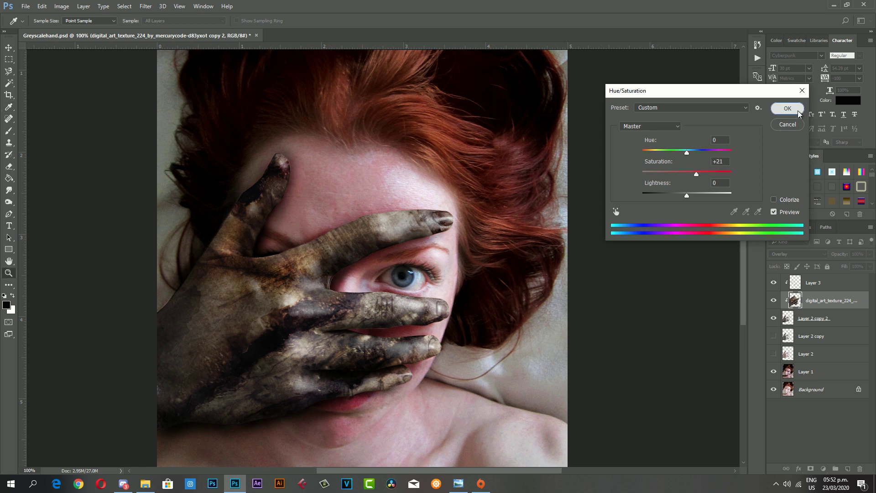
- Lower the hand texture layer's opacity to 95% and review the hand up close
{"action": "left_click", "coordinate": [871, 254]}
{"action": "left_click_drag", "start_coordinate": [856, 268], "coordinate": [870, 267]}
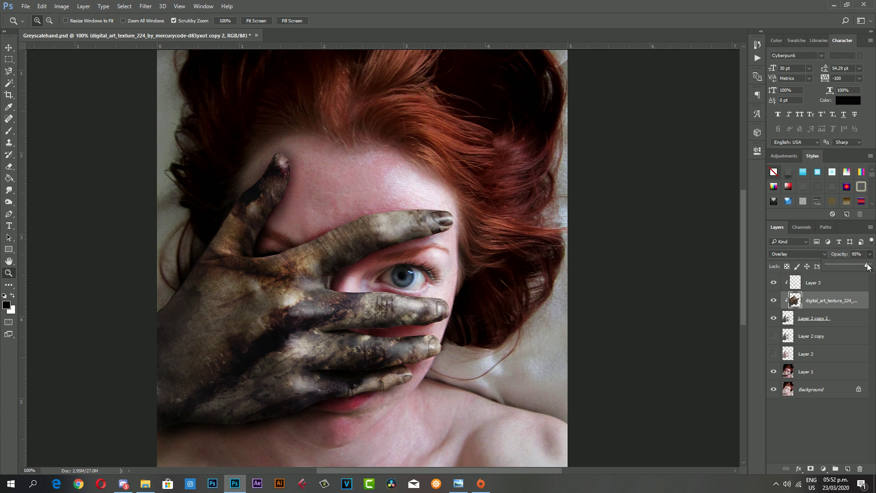
{"action": "left_click", "coordinate": [441, 284]}
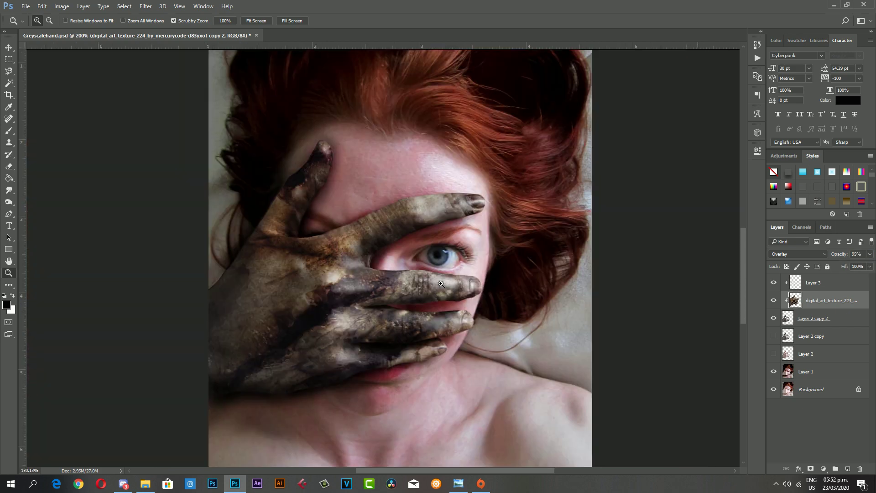
{"action": "key", "text": "ctrl+0"}
{"action": "left_click", "coordinate": [390, 276]}
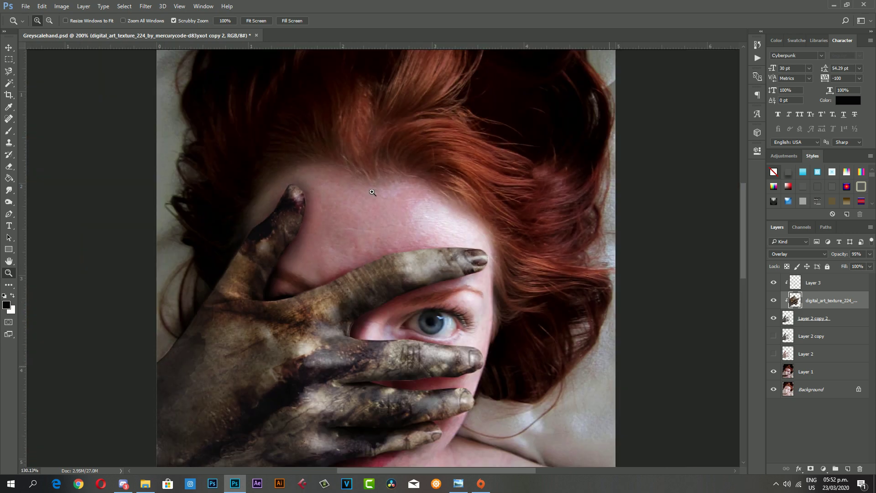
{"action": "scroll", "coordinate": [440, 226], "scroll_direction": "down", "scroll_amount": 5}
{"action": "scroll", "coordinate": [439, 226], "scroll_direction": "up", "scroll_amount": 2}
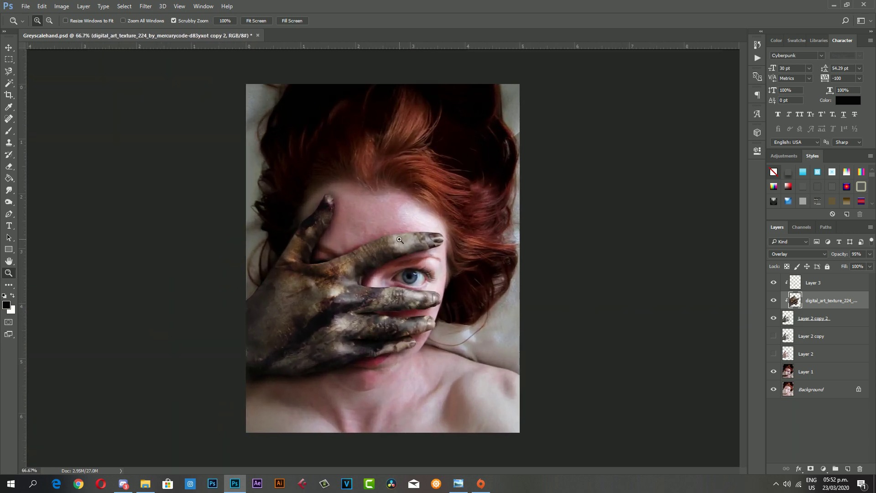
{"action": "left_click", "coordinate": [826, 283]}
- Add a new empty layer and set up a soft brush of about 174 px
{"action": "left_click", "coordinate": [848, 469]}
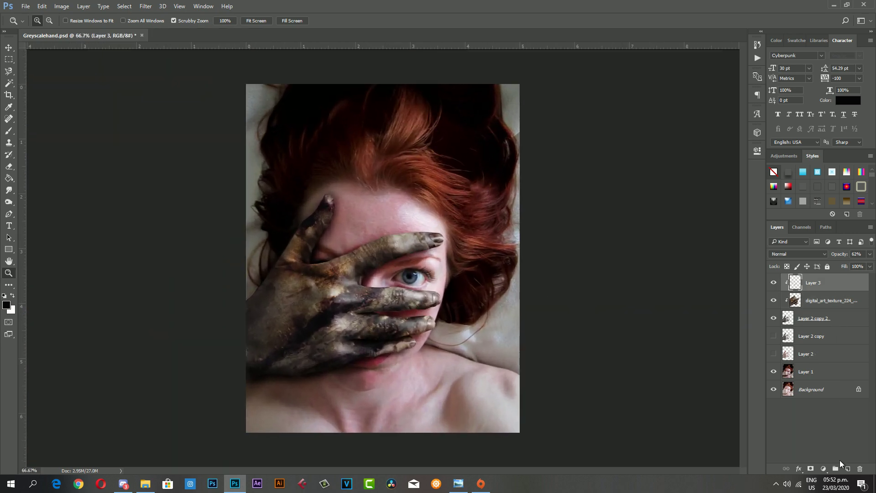
{"action": "left_click", "coordinate": [9, 130]}
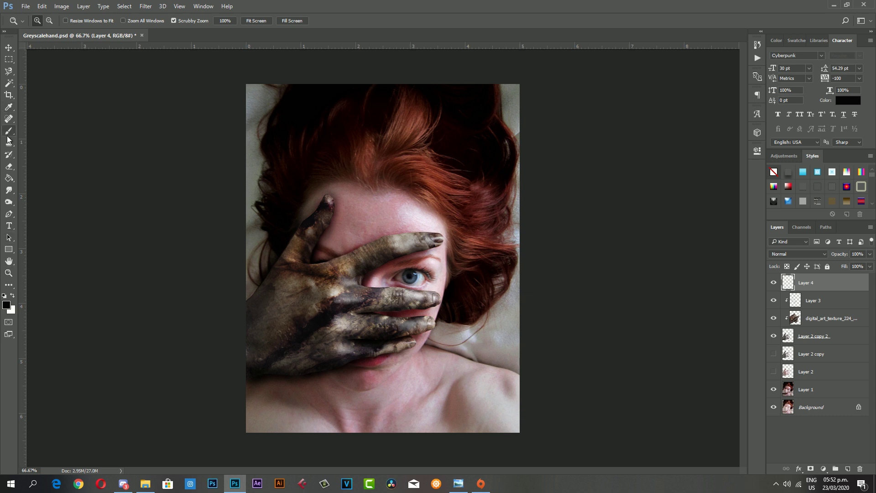
{"action": "right_click", "coordinate": [428, 215]}
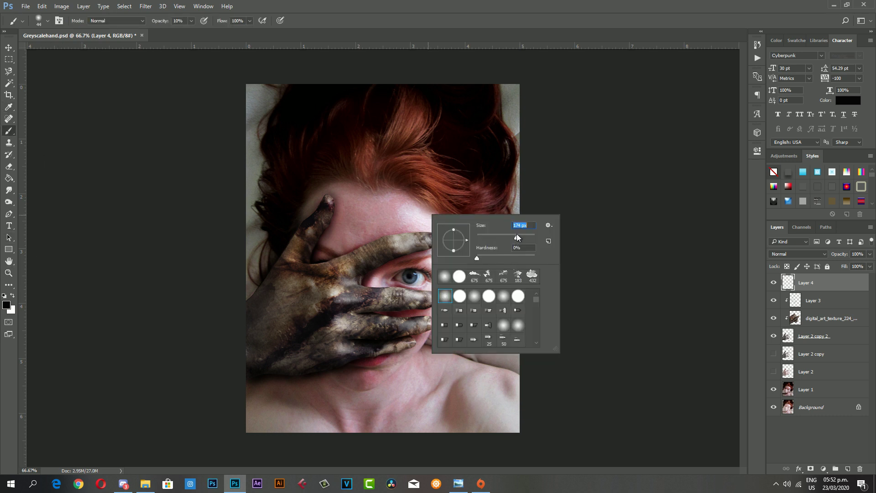
{"action": "left_click_drag", "start_coordinate": [517, 234], "coordinate": [516, 235]}
{"action": "key", "text": "Return"}
- Paint full-strength black shadow over the edges, left side, forehead and lower-left hand
{"action": "left_click_drag", "start_coordinate": [442, 66], "coordinate": [459, 115]}
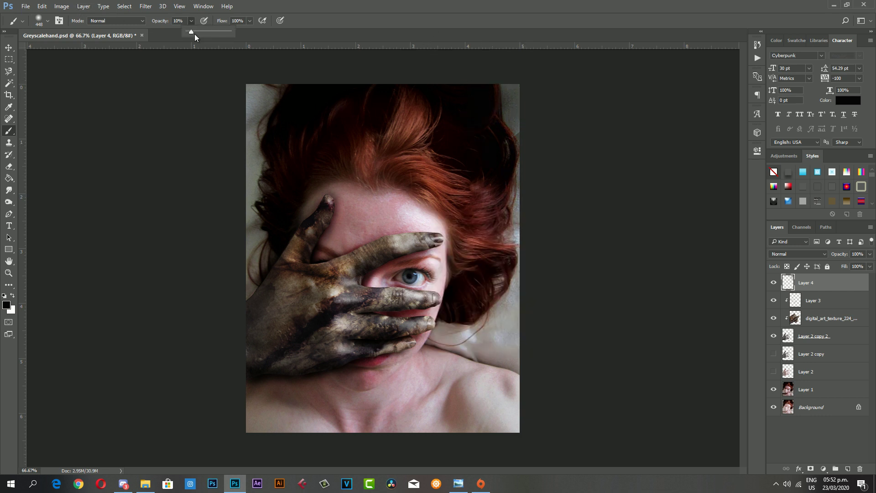
{"action": "key", "text": "0"}
{"action": "left_click_drag", "start_coordinate": [420, 132], "coordinate": [450, 89]}
{"action": "mouse_move", "coordinate": [484, 114]}
{"action": "left_mouse_down"}
{"action": "mouse_move", "coordinate": [498, 191]}
{"action": "mouse_move", "coordinate": [497, 296]}
{"action": "left_mouse_up"}
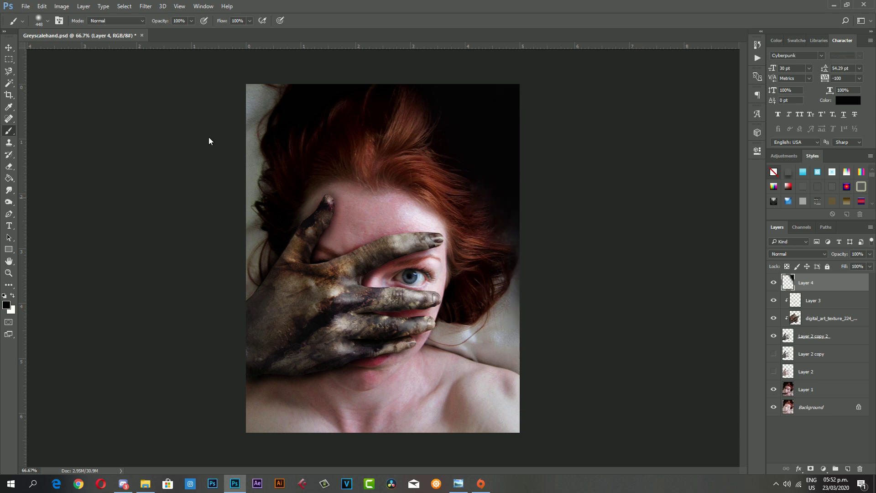
{"action": "mouse_move", "coordinate": [249, 56]}
{"action": "left_mouse_down"}
{"action": "mouse_move", "coordinate": [192, 132]}
{"action": "mouse_move", "coordinate": [151, 160]}
{"action": "mouse_move", "coordinate": [139, 280]}
{"action": "mouse_move", "coordinate": [202, 396]}
{"action": "mouse_move", "coordinate": [291, 395]}
{"action": "mouse_move", "coordinate": [167, 246]}
{"action": "left_mouse_up"}
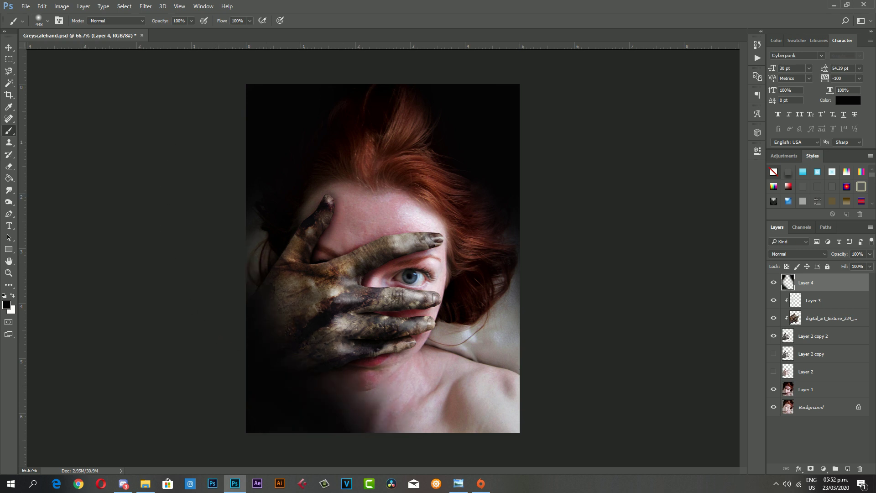
{"action": "mouse_move", "coordinate": [332, 372]}
{"action": "left_mouse_down"}
{"action": "mouse_move", "coordinate": [303, 352]}
{"action": "mouse_move", "coordinate": [207, 130]}
{"action": "mouse_move", "coordinate": [225, 276]}
{"action": "left_mouse_up"}
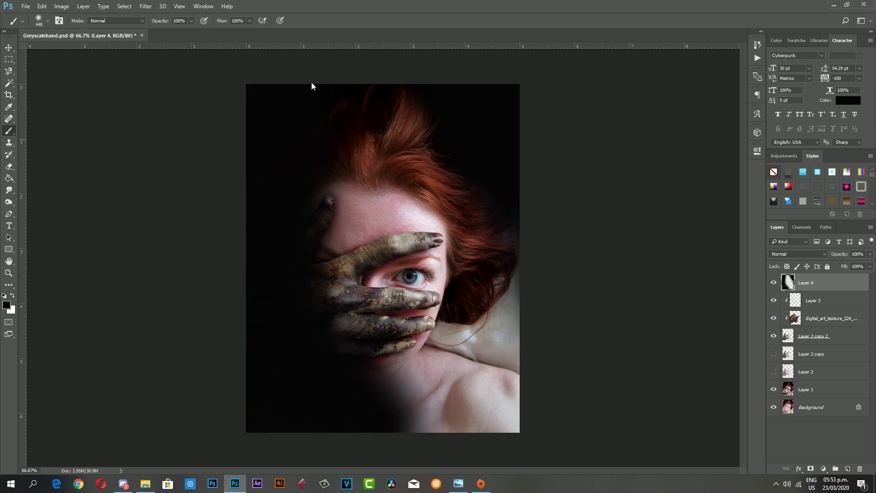
{"action": "mouse_move", "coordinate": [311, 86]}
{"action": "left_mouse_down"}
{"action": "mouse_move", "coordinate": [261, 202]}
{"action": "mouse_move", "coordinate": [353, 346]}
{"action": "left_mouse_up"}
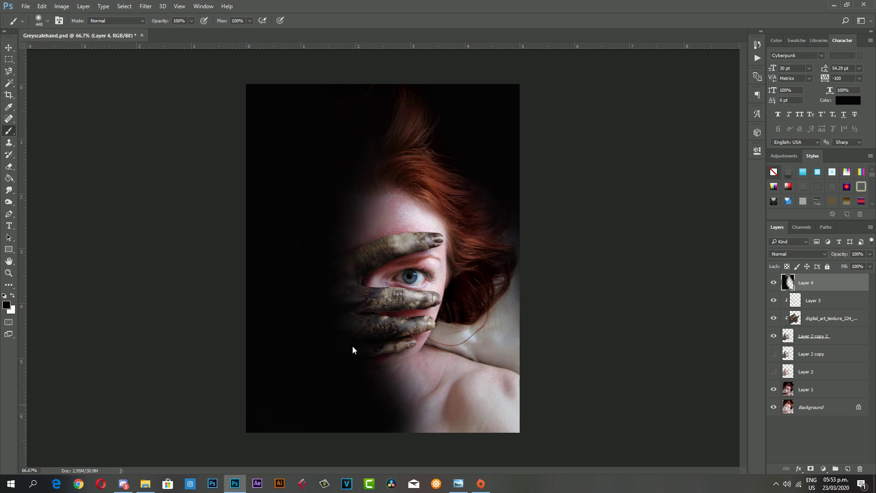
- Erase the shadow off the right-side hair with a large eraser and set opacity to 52%
{"action": "left_click", "coordinate": [9, 167]}
{"action": "right_click", "coordinate": [481, 234]}
{"action": "left_click_drag", "start_coordinate": [557, 254], "coordinate": [579, 258]}
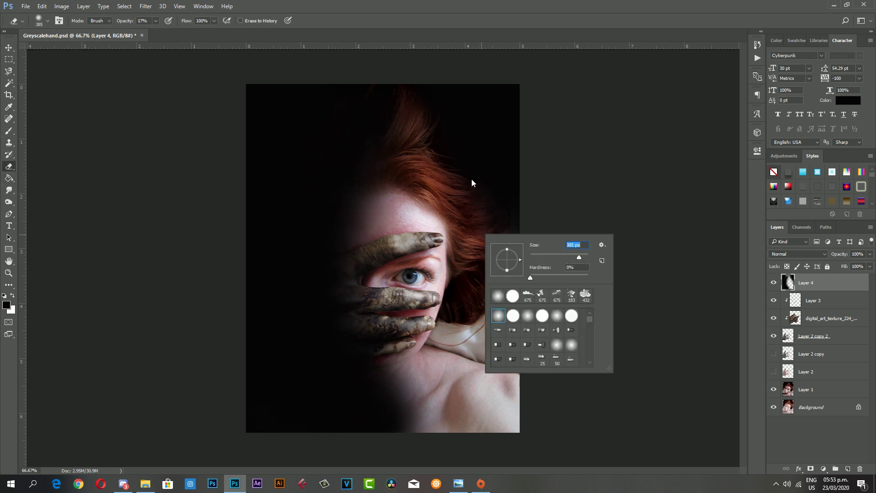
{"action": "left_click", "coordinate": [156, 21]}
{"action": "mouse_move", "coordinate": [395, 71]}
{"action": "left_mouse_down"}
{"action": "mouse_move", "coordinate": [484, 208]}
{"action": "mouse_move", "coordinate": [505, 283]}
{"action": "mouse_move", "coordinate": [447, 207]}
{"action": "left_mouse_up"}
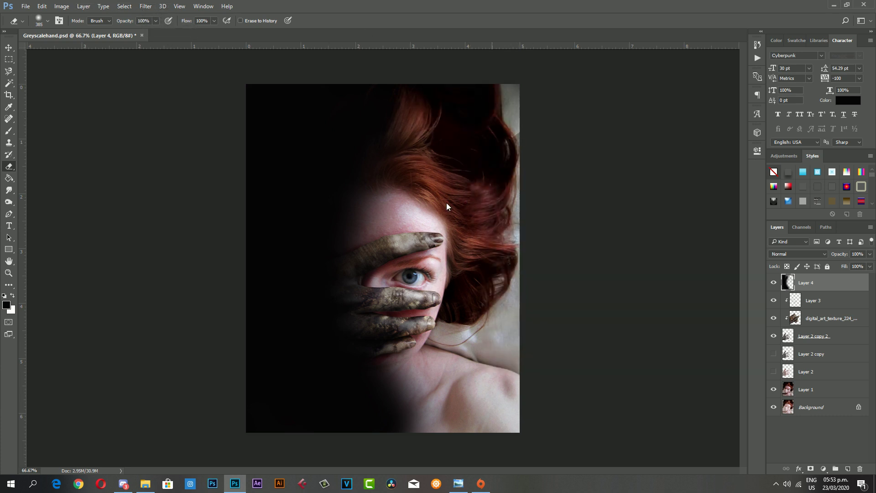
{"action": "left_click", "coordinate": [870, 254]}
{"action": "left_click", "coordinate": [852, 265]}
{"action": "left_click_drag", "start_coordinate": [851, 265], "coordinate": [849, 264]}
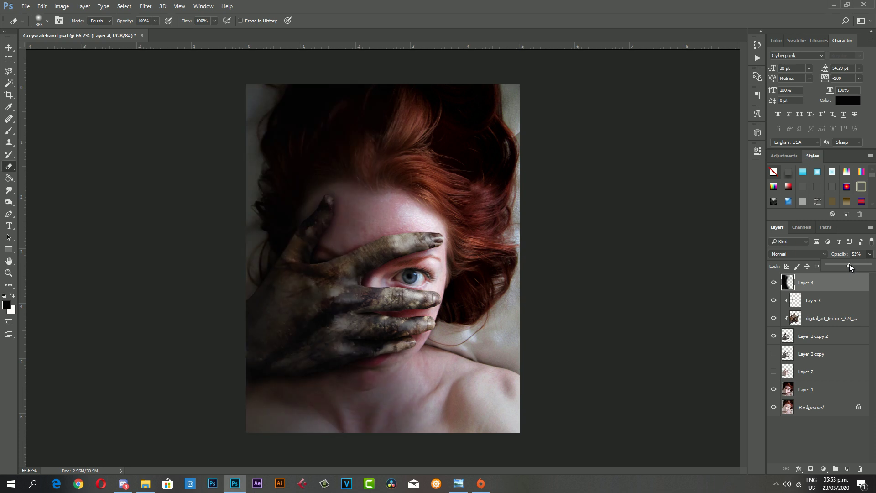
- On new Layer 5, shade the left edge and below the hand black at 57% opacity
{"action": "left_click", "coordinate": [848, 469]}
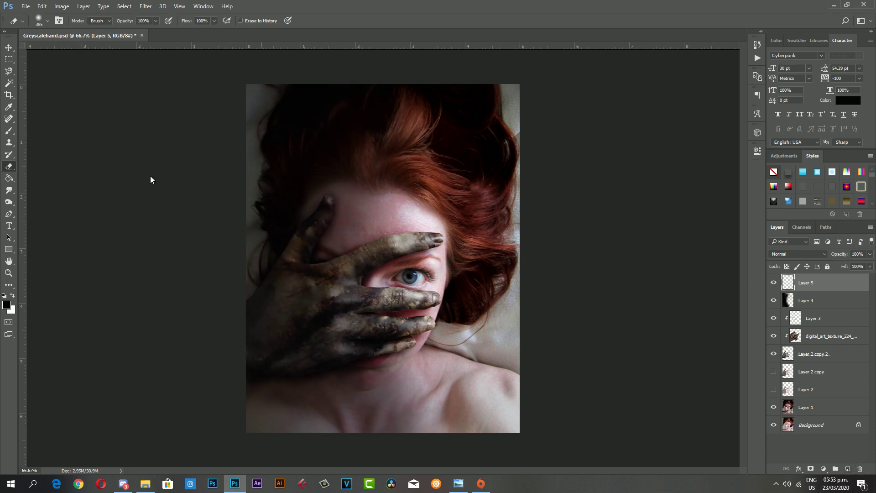
{"action": "key", "text": "b"}
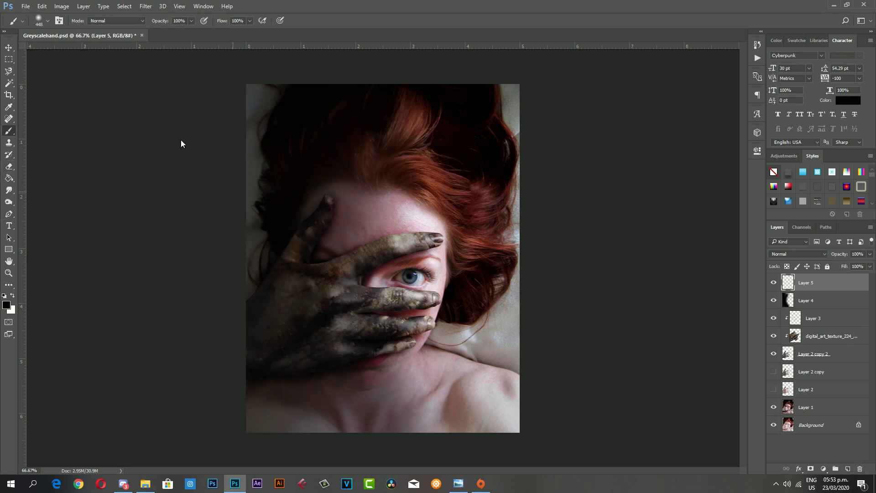
{"action": "mouse_move", "coordinate": [189, 162]}
{"action": "left_mouse_down"}
{"action": "mouse_move", "coordinate": [182, 256]}
{"action": "mouse_move", "coordinate": [265, 385]}
{"action": "left_mouse_up"}
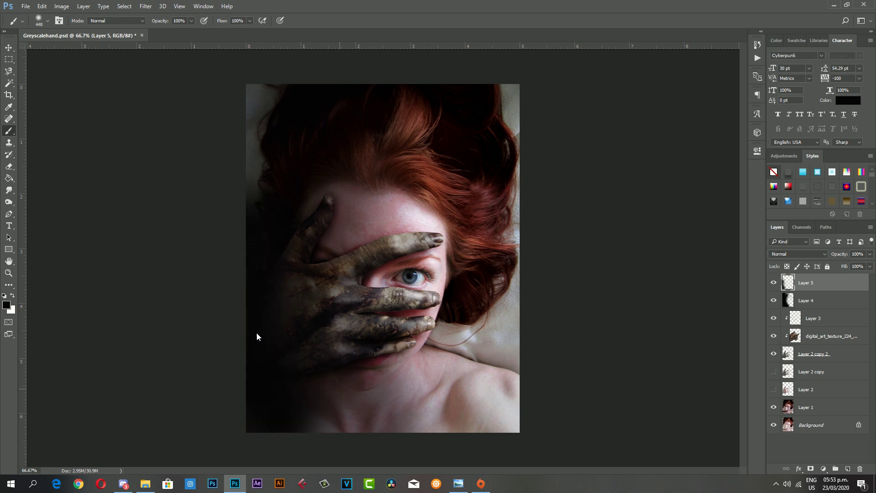
{"action": "left_click_drag", "start_coordinate": [257, 337], "coordinate": [267, 409]}
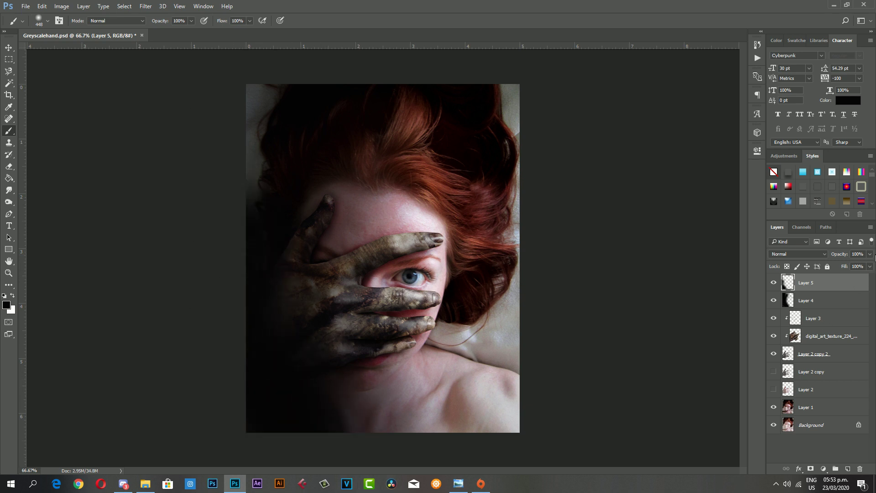
{"action": "left_click", "coordinate": [870, 253]}
{"action": "left_click_drag", "start_coordinate": [854, 264], "coordinate": [850, 264]}
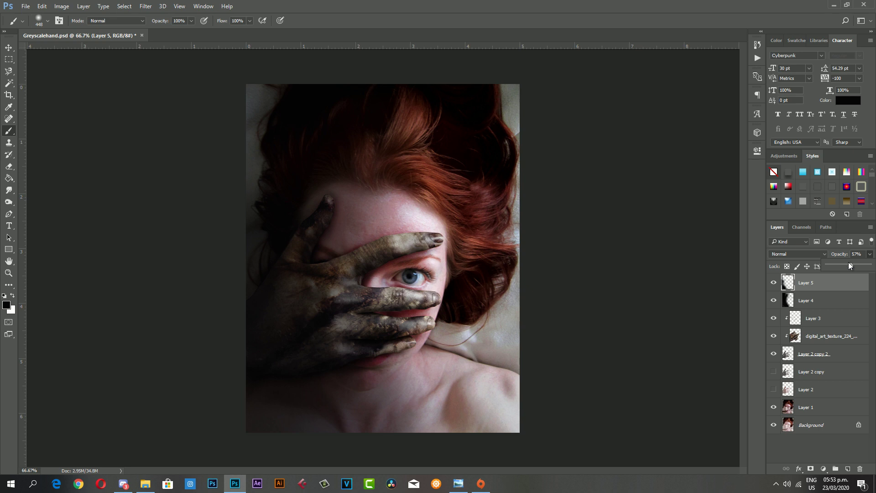
- On new Layer 6, darken the lower-left of the portrait at 62% opacity
{"action": "left_click", "coordinate": [848, 469]}
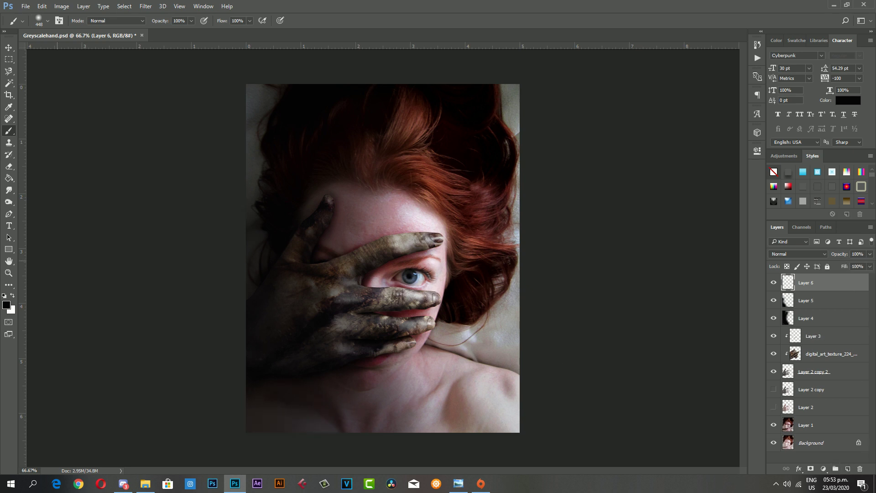
{"action": "left_click_drag", "start_coordinate": [180, 315], "coordinate": [177, 368]}
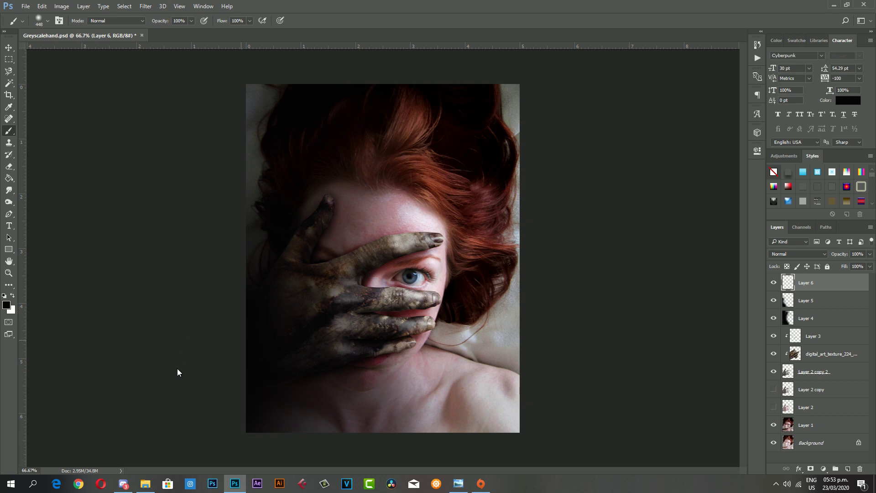
{"action": "left_click", "coordinate": [870, 254]}
{"action": "left_click_drag", "start_coordinate": [851, 265], "coordinate": [853, 265]}
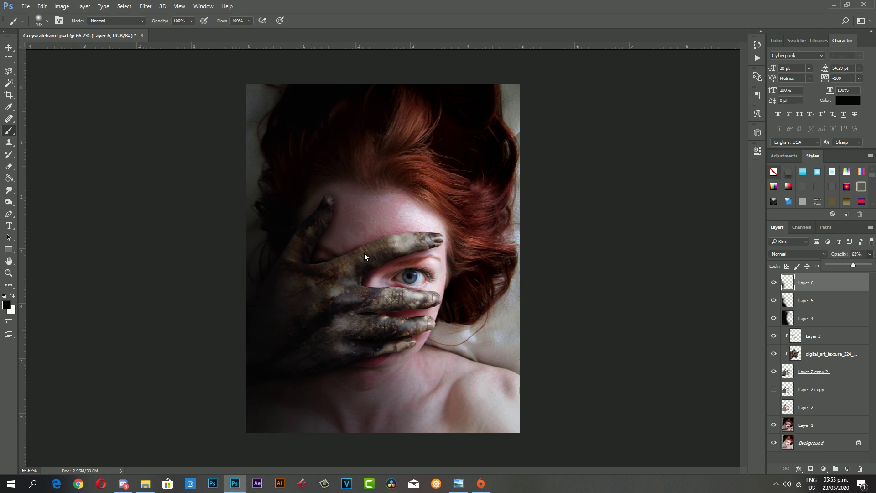
{"action": "key", "text": "z"}
{"action": "left_click", "coordinate": [374, 264], "text": "alt"}
{"action": "left_click", "coordinate": [408, 290]}
{"action": "mouse_move", "coordinate": [408, 289]}
{"action": "left_mouse_down"}
{"action": "mouse_move", "coordinate": [394, 221]}
{"action": "mouse_move", "coordinate": [430, 223]}
{"action": "left_mouse_up"}
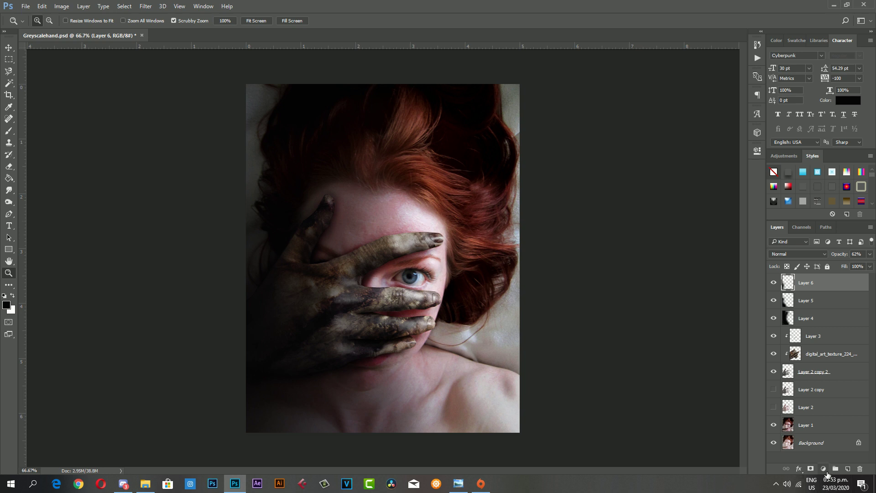
- Add a Color Balance adjustment layer, shifting the Magenta/Green and Cyan/Red midtone sliders
{"action": "left_click", "coordinate": [824, 469]}
{"action": "left_click", "coordinate": [818, 371]}
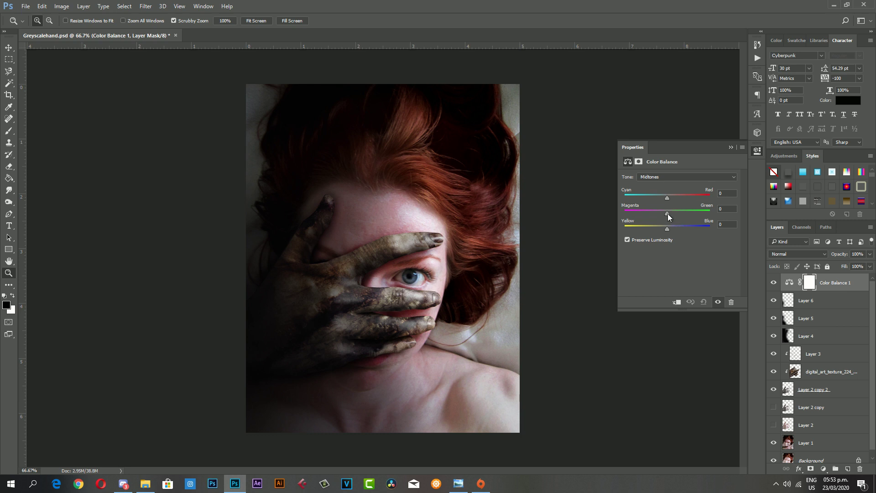
{"action": "mouse_move", "coordinate": [668, 213]}
{"action": "left_mouse_down"}
{"action": "mouse_move", "coordinate": [676, 228]}
{"action": "mouse_move", "coordinate": [675, 197]}
{"action": "mouse_move", "coordinate": [664, 199]}
{"action": "left_mouse_up"}
{"action": "left_click_drag", "start_coordinate": [669, 201], "coordinate": [666, 202]}
{"action": "left_click", "coordinate": [759, 151]}
{"action": "left_click", "coordinate": [835, 469]}
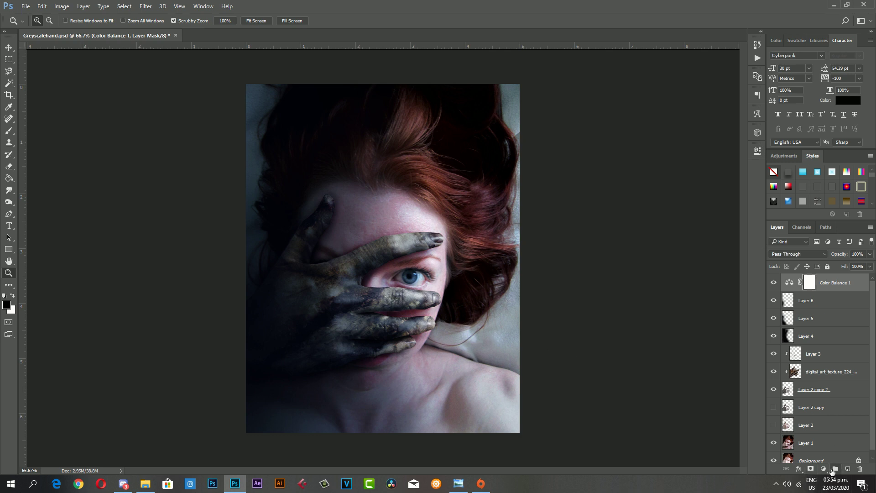
{"action": "left_click", "coordinate": [705, 422]}
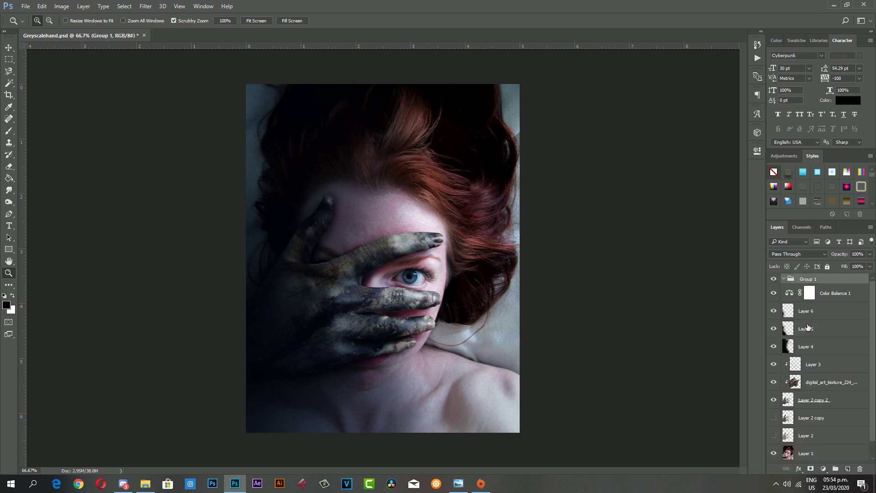
- Undo the accidental group, then try a Levels adjustment and delete it
{"action": "key", "text": "ctrl+z"}
{"action": "left_click", "coordinate": [824, 469]}
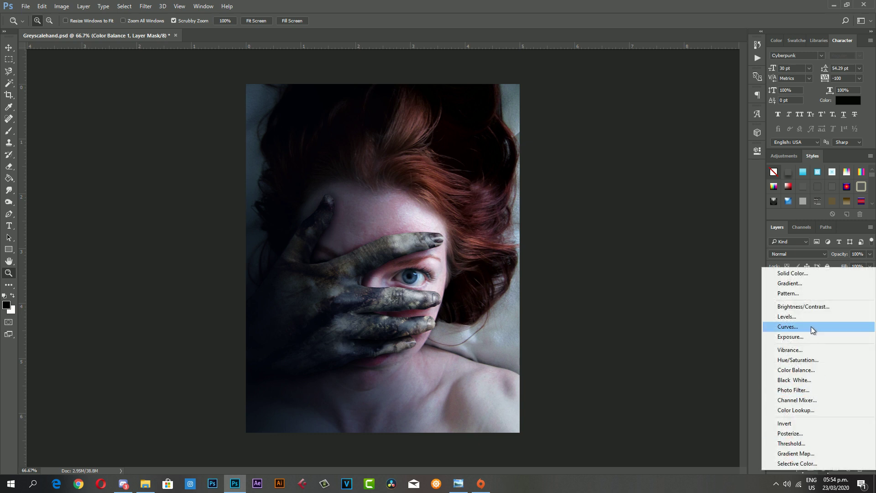
{"action": "left_click", "coordinate": [807, 317]}
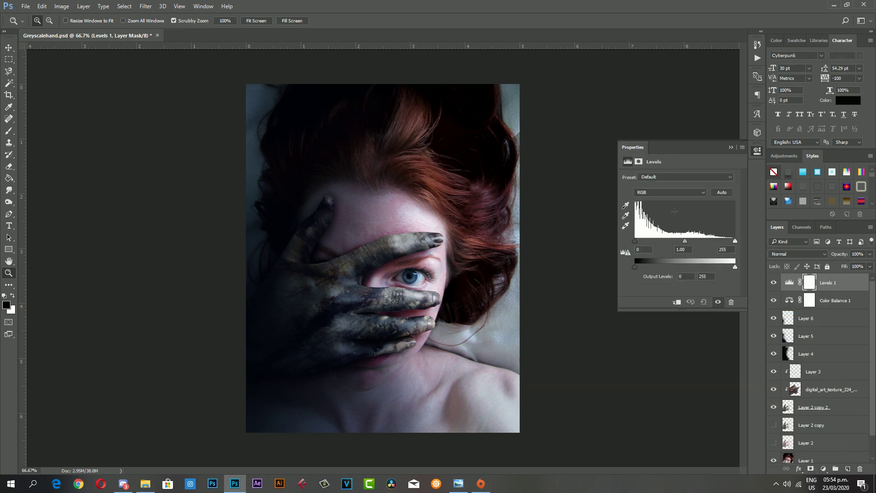
{"action": "left_click_drag", "start_coordinate": [685, 242], "coordinate": [690, 241]}
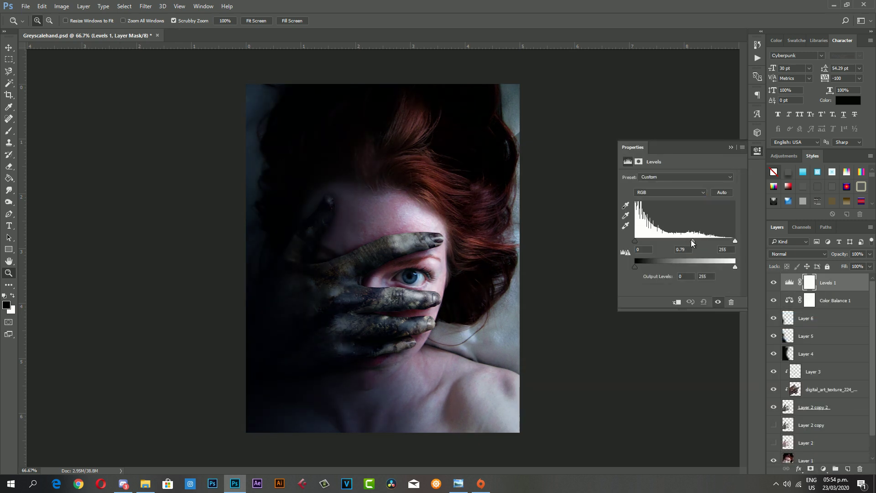
{"action": "left_click_drag", "start_coordinate": [635, 240], "coordinate": [635, 240]}
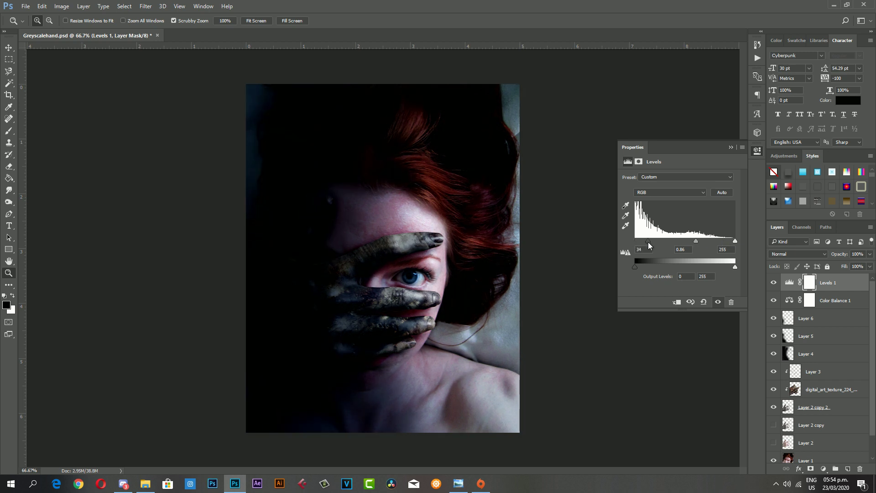
{"action": "mouse_move", "coordinate": [735, 241]}
{"action": "left_mouse_down"}
{"action": "mouse_move", "coordinate": [719, 242]}
{"action": "mouse_move", "coordinate": [735, 241]}
{"action": "left_mouse_up"}
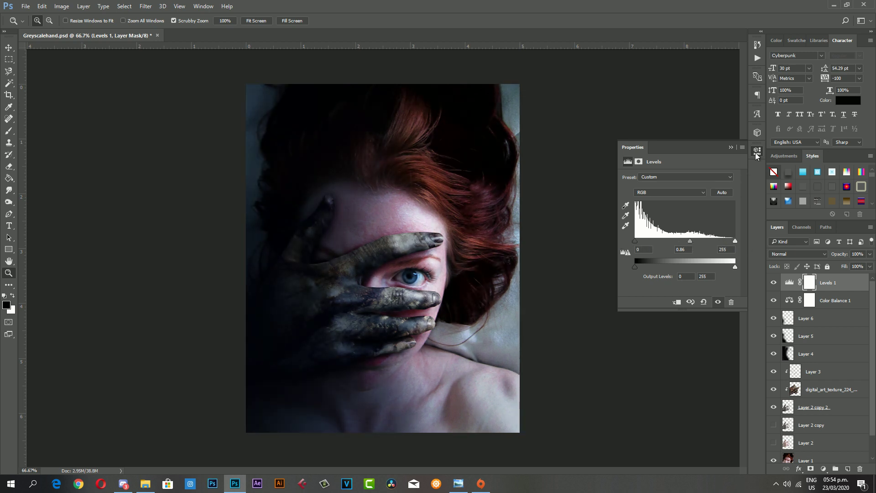
{"action": "left_click", "coordinate": [756, 152]}
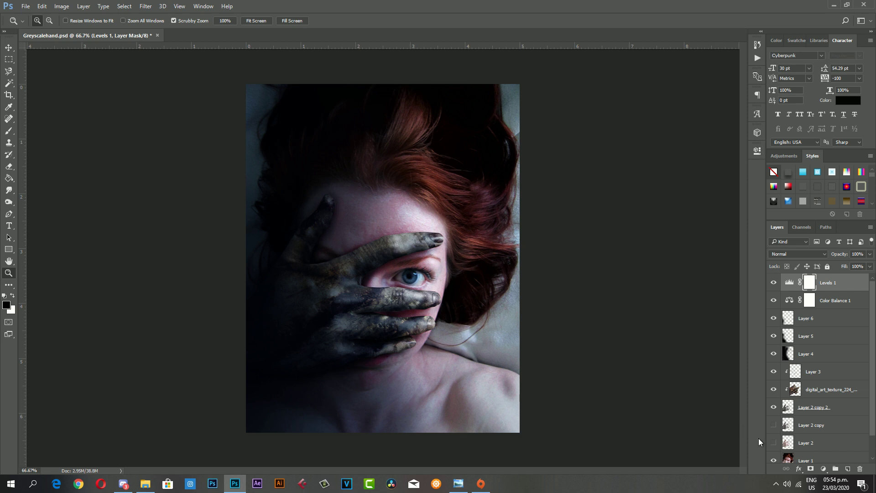
{"action": "key", "text": "Delete"}
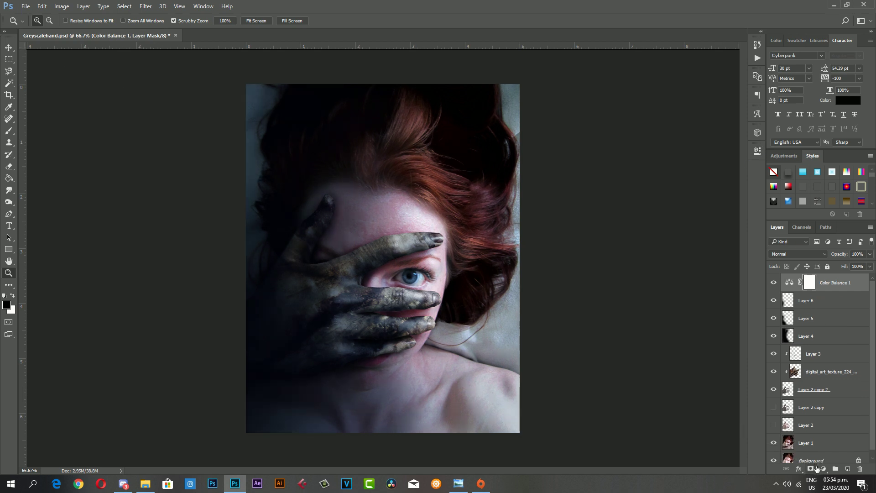
- Add a Curves adjustment layer with the curve pulled down to darken the image
{"action": "left_click", "coordinate": [823, 468]}
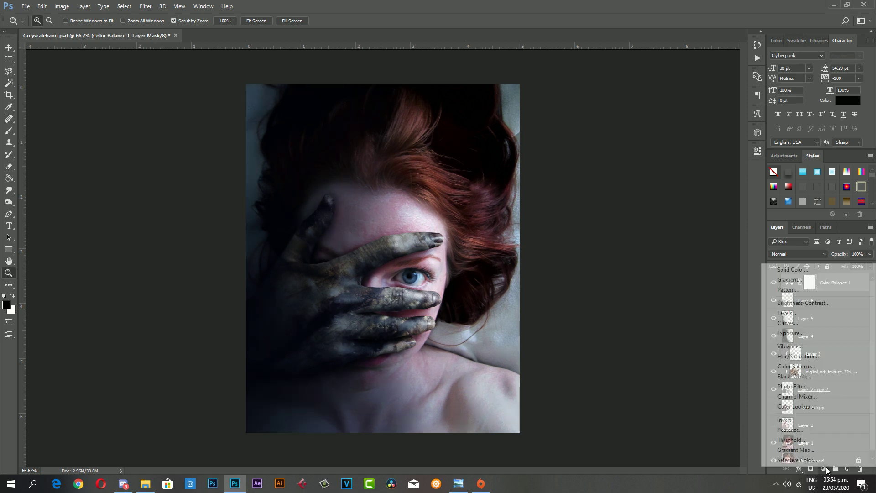
{"action": "left_click", "coordinate": [801, 323]}
{"action": "left_click_drag", "start_coordinate": [689, 249], "coordinate": [694, 263]}
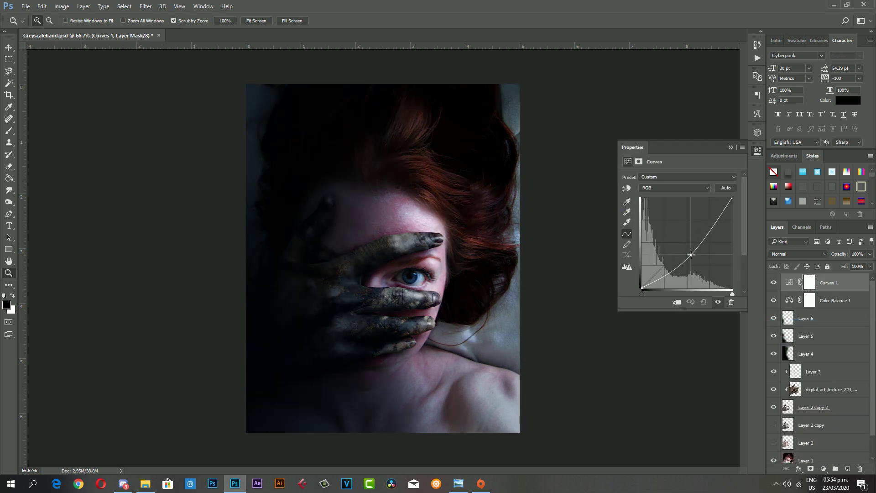
- Merge Layers 4 through 6 into one layer at 52% opacity
{"action": "left_click", "coordinate": [757, 151]}
{"action": "left_click", "coordinate": [801, 356]}
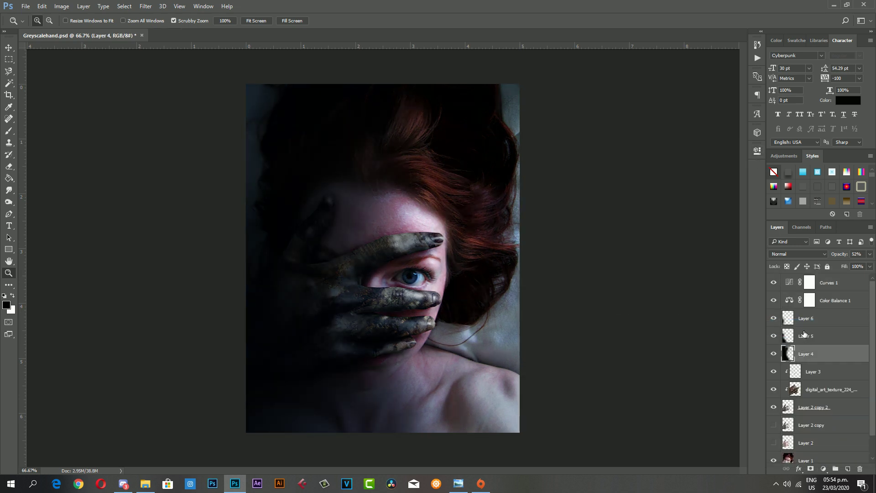
{"action": "left_click", "coordinate": [806, 327], "text": "shift"}
{"action": "key", "text": "ctrl+e"}
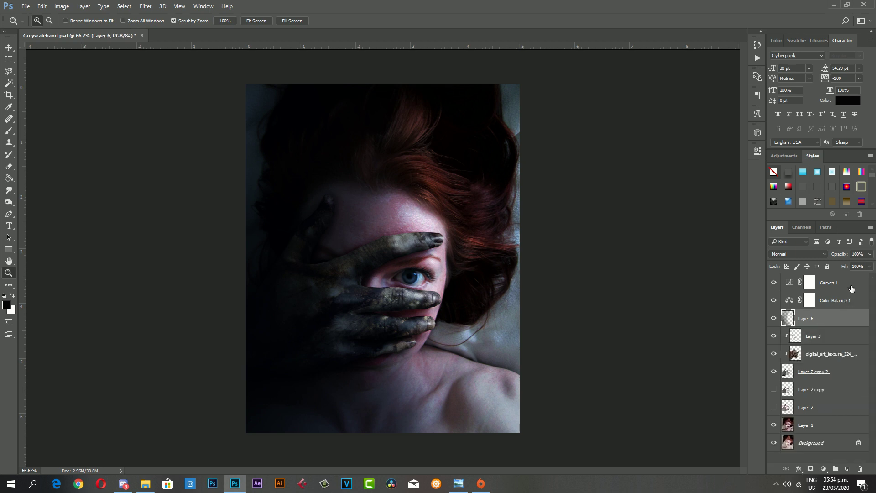
{"action": "left_click", "coordinate": [870, 254]}
{"action": "left_click_drag", "start_coordinate": [871, 265], "coordinate": [850, 267]}
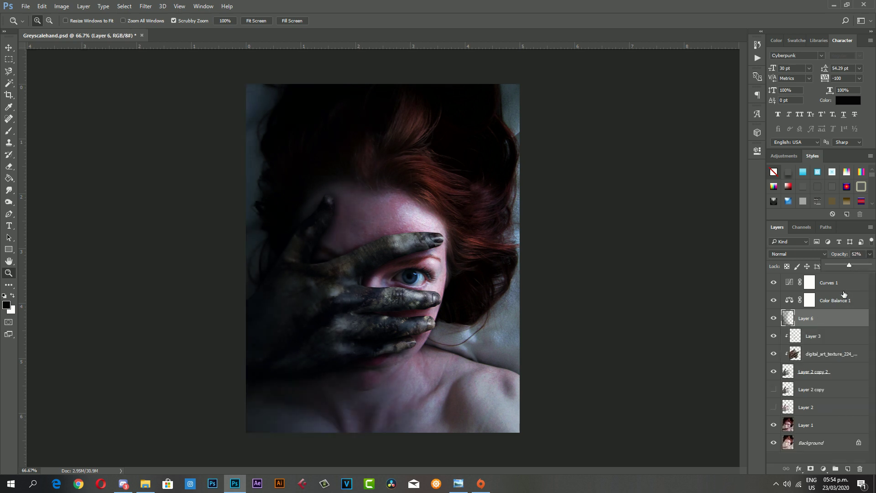
- Hide one texture overlay after comparing visibility, and add a new empty layer
{"action": "left_click", "coordinate": [774, 319]}
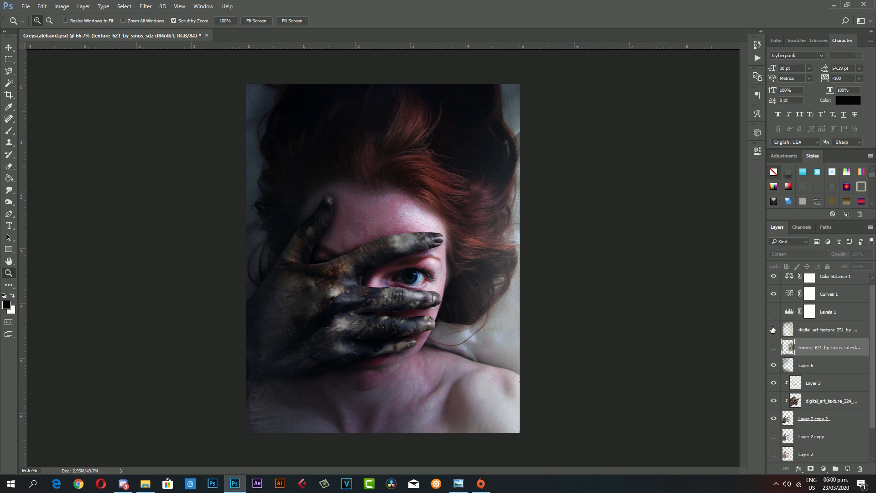
{"action": "left_click", "coordinate": [774, 330]}
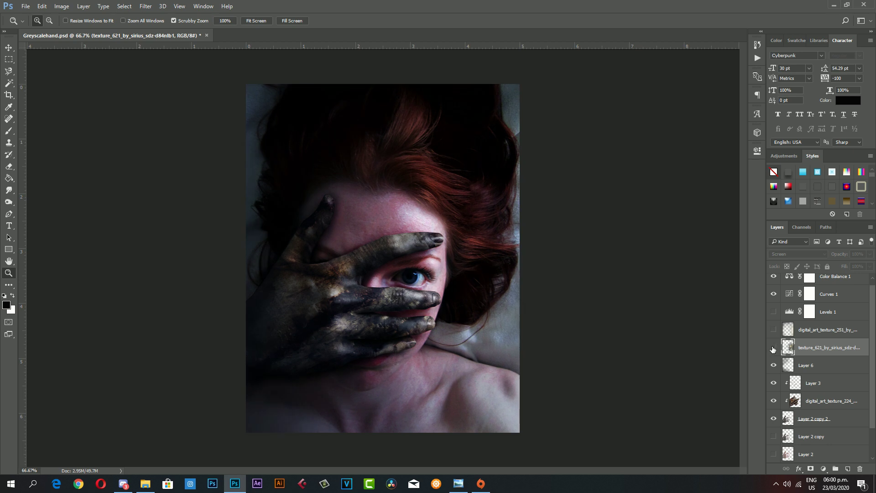
{"action": "left_click", "coordinate": [774, 366]}
{"action": "left_click", "coordinate": [848, 469]}
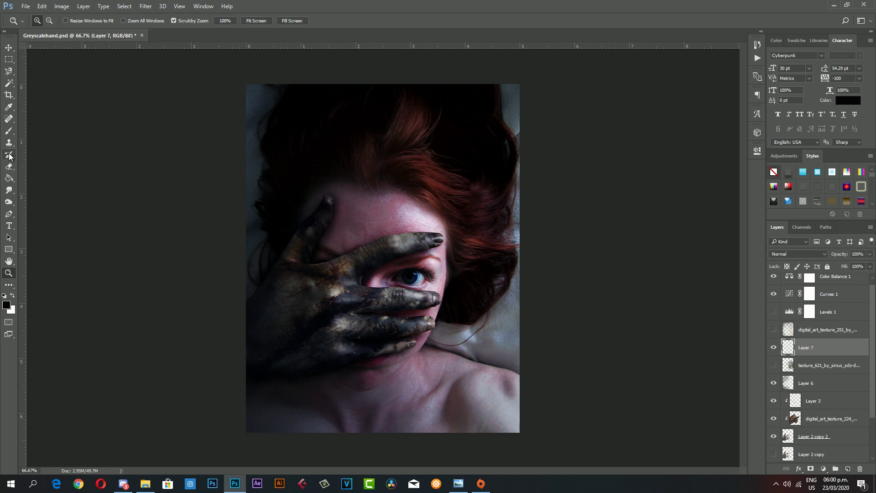
- Paint black over the hair across the top and left on Layer 7 at 43% opacity
{"action": "left_click", "coordinate": [9, 131]}
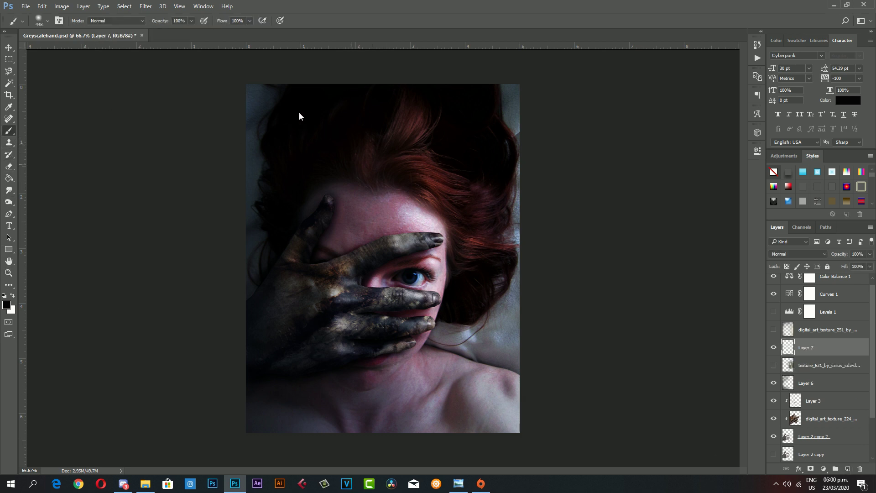
{"action": "mouse_move", "coordinate": [303, 110]}
{"action": "left_mouse_down"}
{"action": "mouse_move", "coordinate": [440, 50]}
{"action": "mouse_move", "coordinate": [236, 105]}
{"action": "mouse_move", "coordinate": [230, 96]}
{"action": "mouse_move", "coordinate": [202, 221]}
{"action": "mouse_move", "coordinate": [276, 325]}
{"action": "mouse_move", "coordinate": [419, 373]}
{"action": "mouse_move", "coordinate": [279, 361]}
{"action": "mouse_move", "coordinate": [213, 293]}
{"action": "mouse_move", "coordinate": [272, 106]}
{"action": "mouse_move", "coordinate": [448, 76]}
{"action": "mouse_move", "coordinate": [232, 184]}
{"action": "mouse_move", "coordinate": [415, 87]}
{"action": "left_mouse_up"}
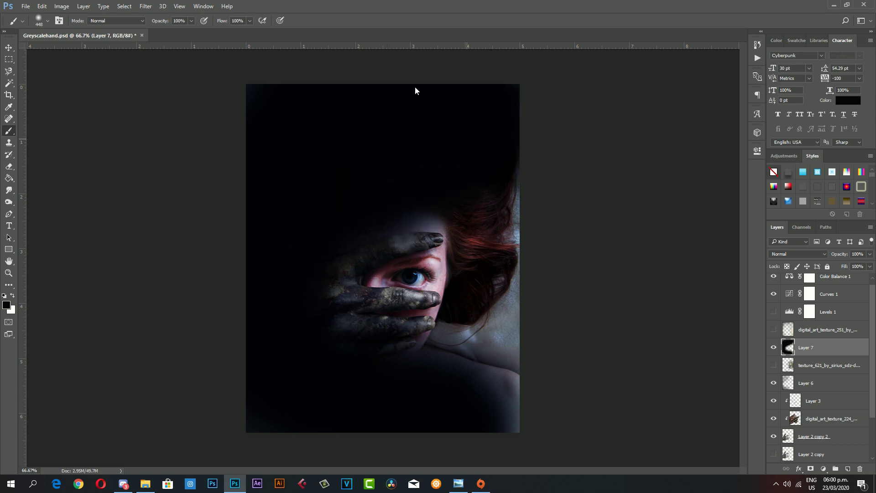
{"action": "left_click_drag", "start_coordinate": [870, 254], "coordinate": [850, 267]}
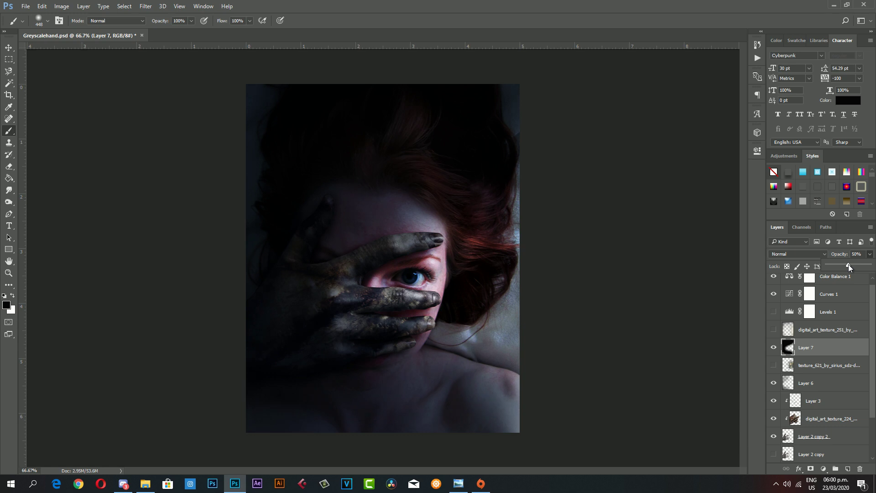
{"action": "left_click_drag", "start_coordinate": [847, 268], "coordinate": [845, 267]}
{"action": "key", "text": "z"}
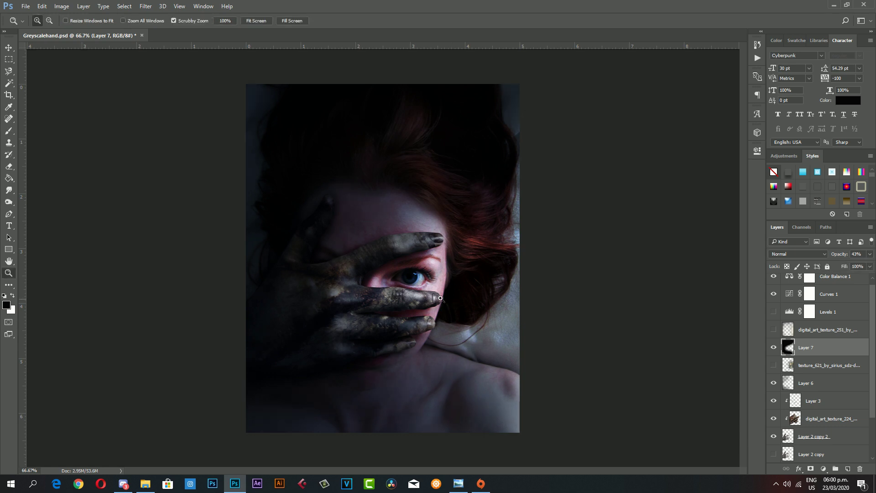
{"action": "key", "text": "ctrl+minus"}
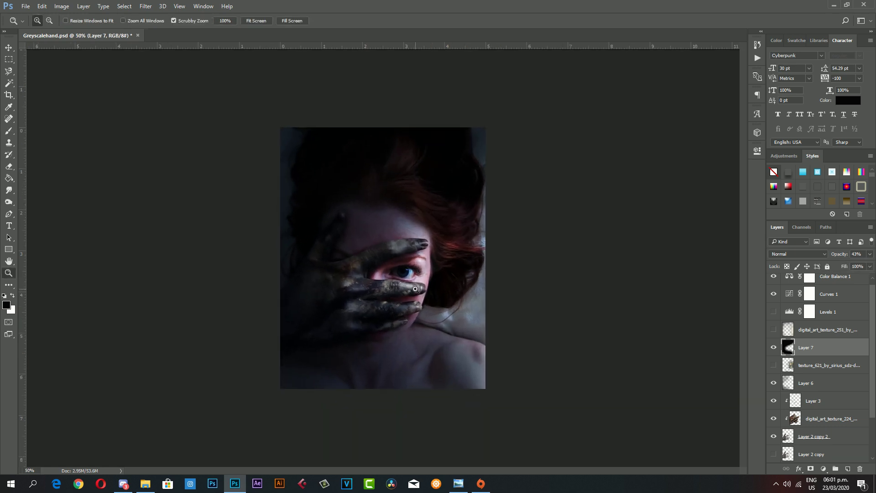
{"action": "left_click", "coordinate": [411, 287]}
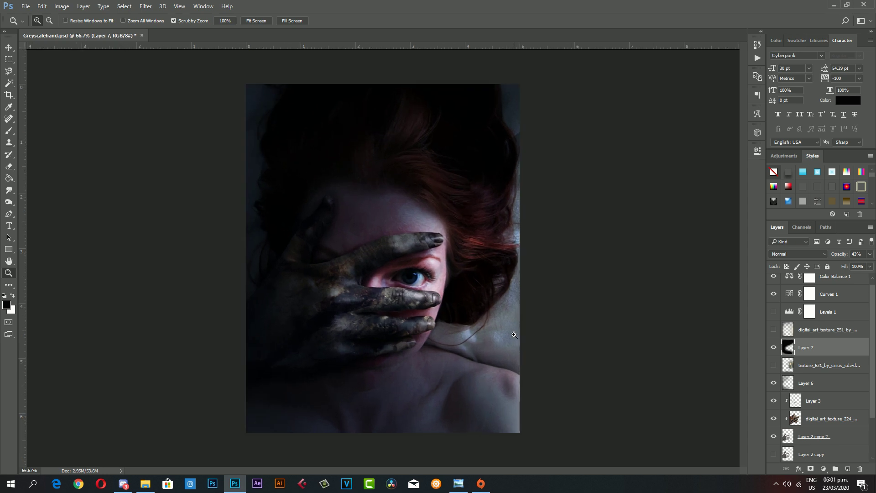
- Darken the right edge, then erase Layer 7's shadow from the forehead, neck and shoulder
{"action": "left_click", "coordinate": [9, 131]}
{"action": "left_click_drag", "start_coordinate": [460, 388], "coordinate": [460, 384]}
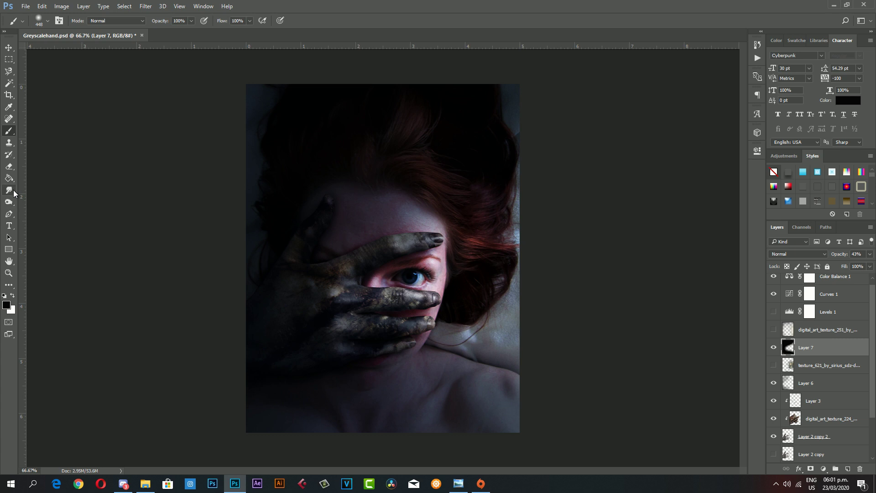
{"action": "left_click", "coordinate": [9, 168]}
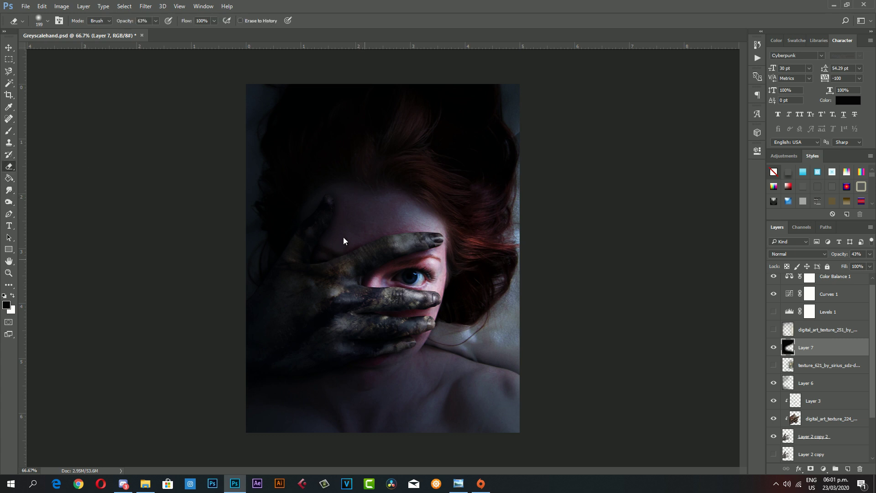
{"action": "left_click_drag", "start_coordinate": [431, 230], "coordinate": [446, 219]}
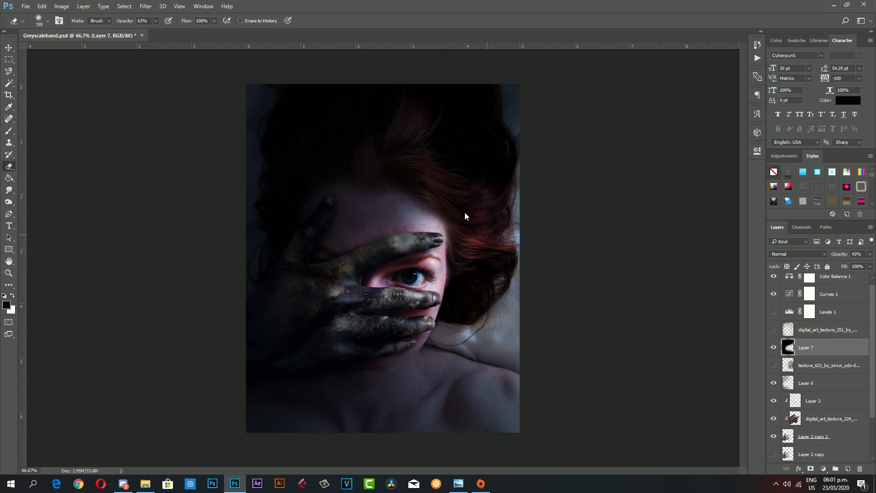
{"action": "left_click_drag", "start_coordinate": [475, 349], "coordinate": [423, 338]}
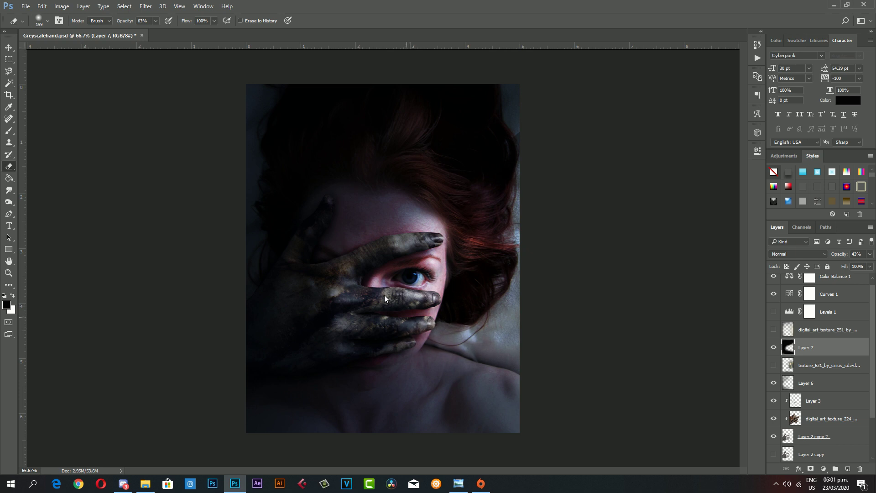
{"action": "left_click_drag", "start_coordinate": [416, 235], "coordinate": [443, 210]}
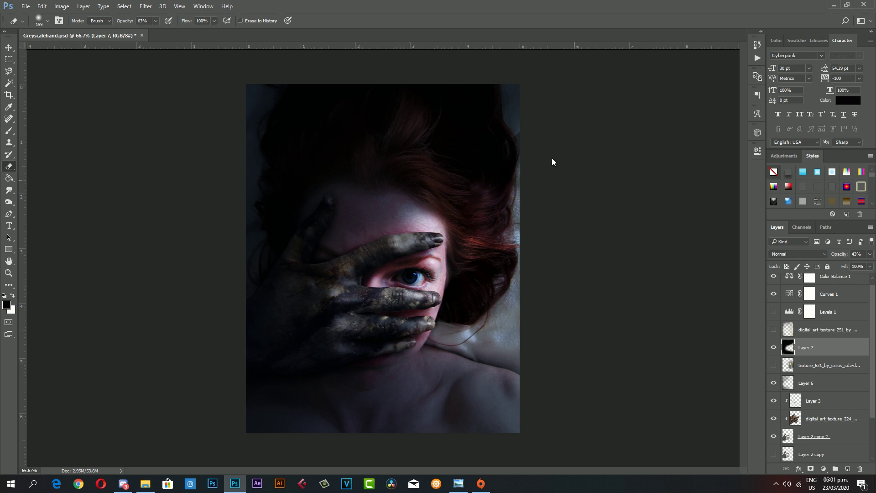
{"action": "mouse_move", "coordinate": [386, 237]}
{"action": "left_mouse_down"}
{"action": "mouse_move", "coordinate": [436, 212]}
{"action": "mouse_move", "coordinate": [436, 194]}
{"action": "left_mouse_up"}
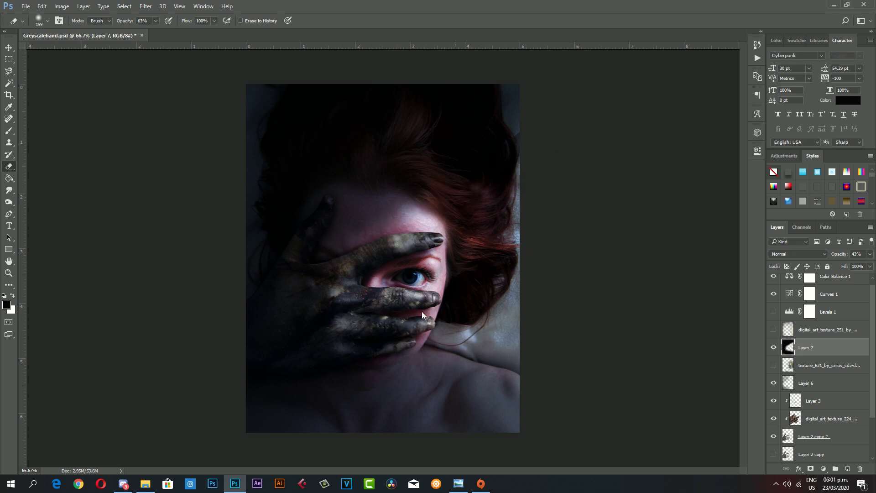
{"action": "left_click_drag", "start_coordinate": [430, 358], "coordinate": [504, 395]}
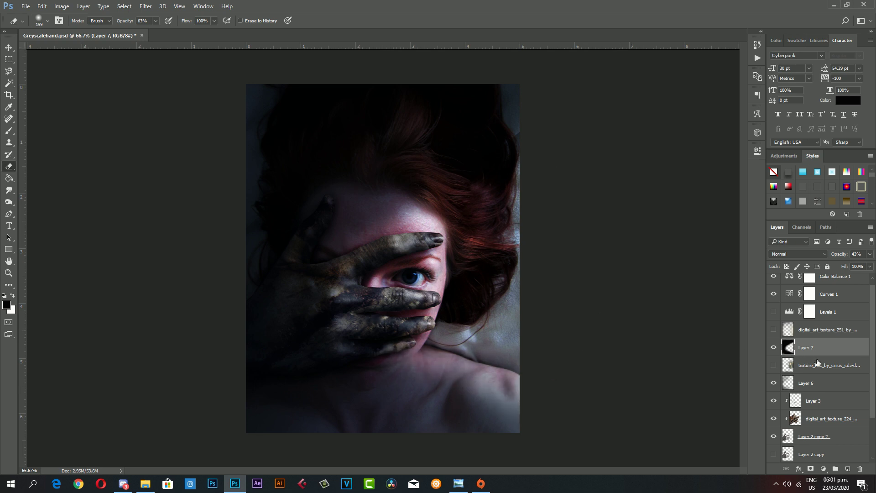
{"action": "scroll", "coordinate": [818, 400], "scroll_direction": "down", "scroll_amount": 2}
{"action": "left_click", "coordinate": [815, 439]}
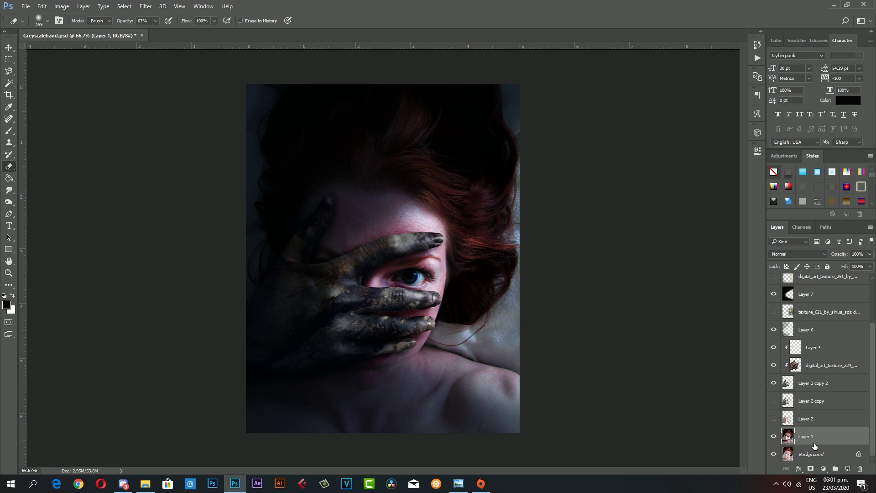
- Duplicate Layer 1 and set up the Dodge tool on Midtones with a 127 px brush
{"action": "key", "text": "ctrl+j"}
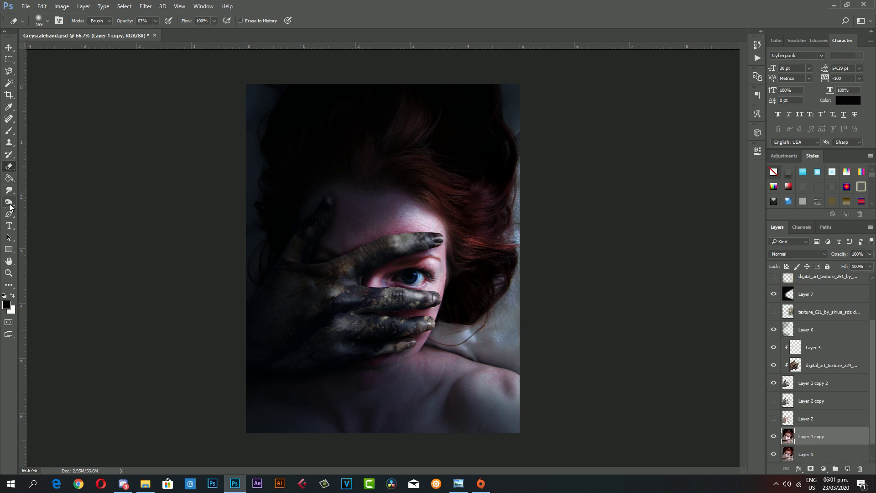
{"action": "left_click", "coordinate": [10, 202]}
{"action": "right_click", "coordinate": [9, 202]}
{"action": "left_click", "coordinate": [37, 201]}
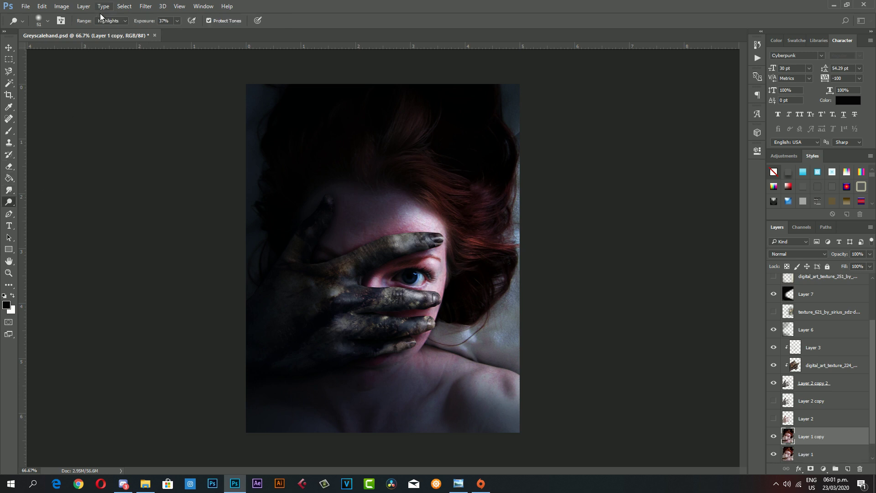
{"action": "left_click", "coordinate": [110, 20]}
{"action": "right_click", "coordinate": [466, 318]}
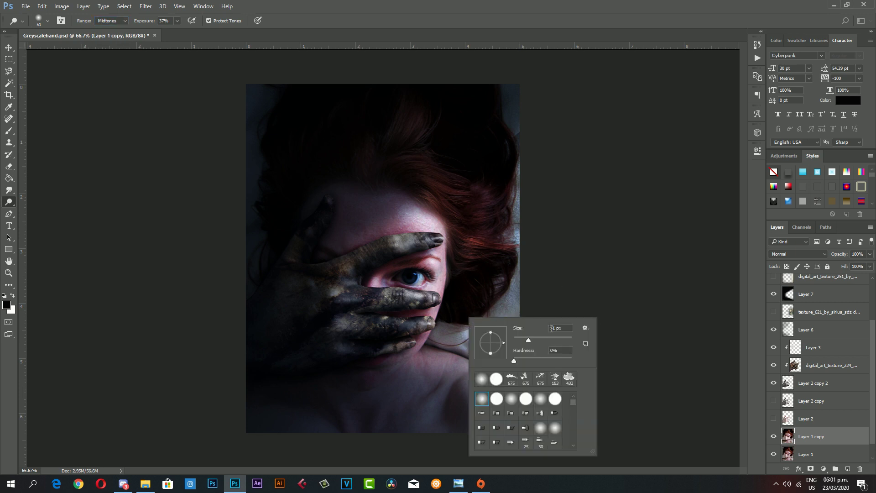
{"action": "left_click", "coordinate": [547, 338]}
{"action": "key", "text": "Return"}
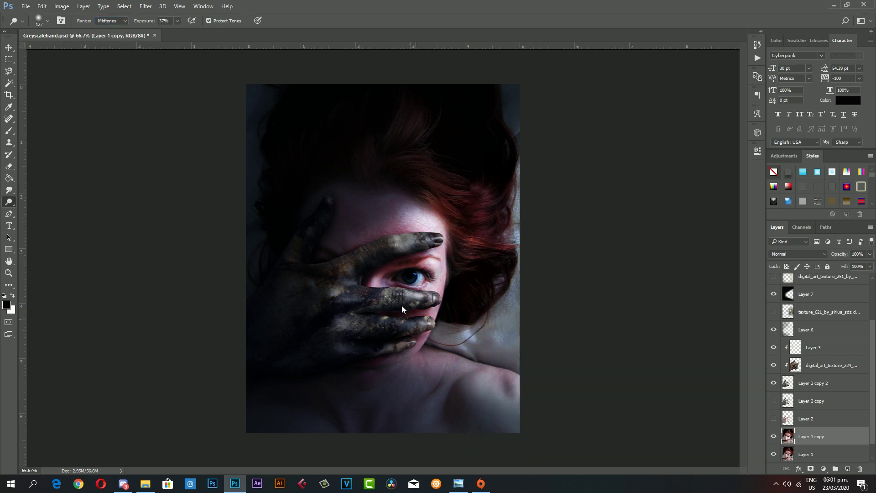
- Dodge the neck, shoulder, skin beside the eye and forehead to lighten them
{"action": "left_click_drag", "start_coordinate": [440, 338], "coordinate": [459, 339]}
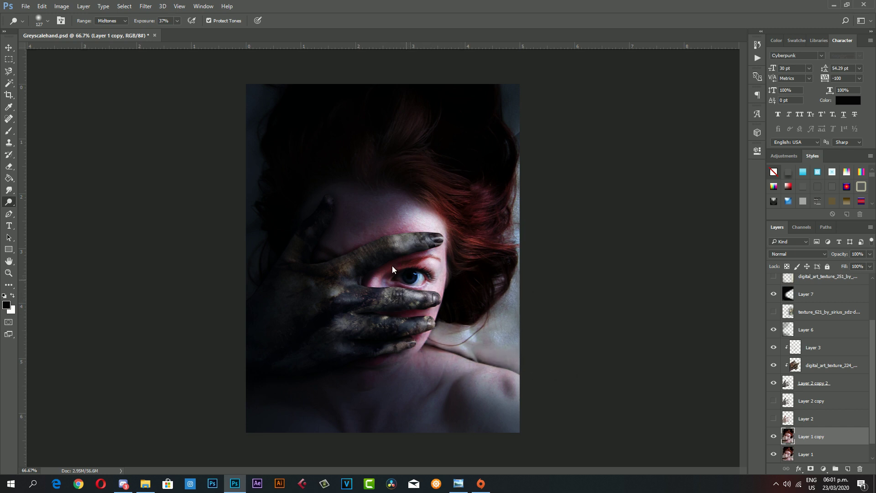
{"action": "left_click_drag", "start_coordinate": [427, 276], "coordinate": [448, 283]}
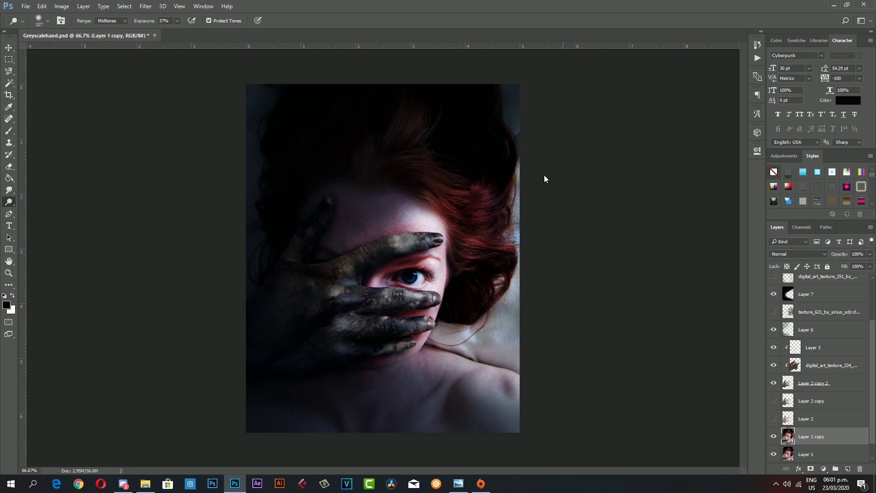
{"action": "left_click_drag", "start_coordinate": [342, 227], "coordinate": [438, 218]}
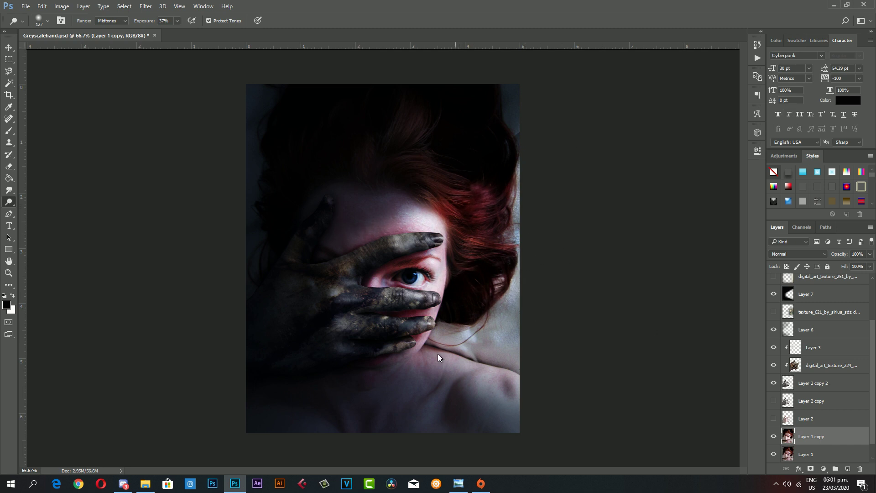
{"action": "left_click_drag", "start_coordinate": [459, 360], "coordinate": [484, 361]}
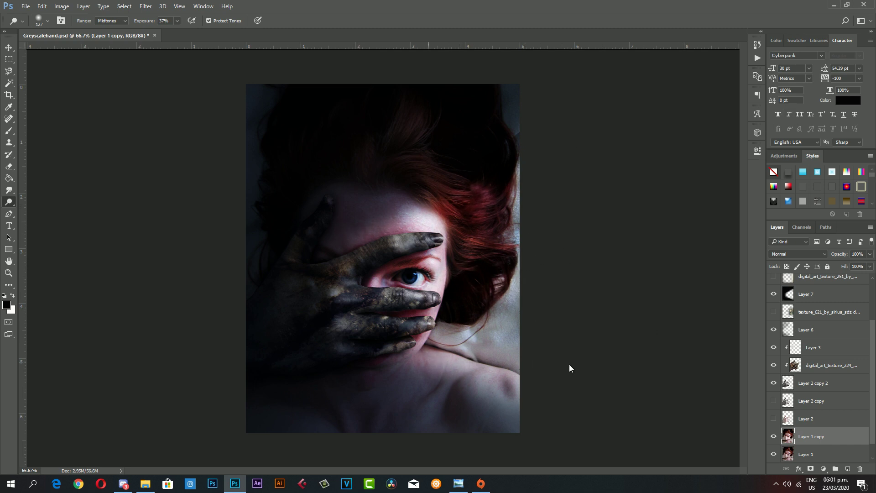
{"action": "left_click", "coordinate": [774, 313]}
{"action": "left_click", "coordinate": [774, 312]}
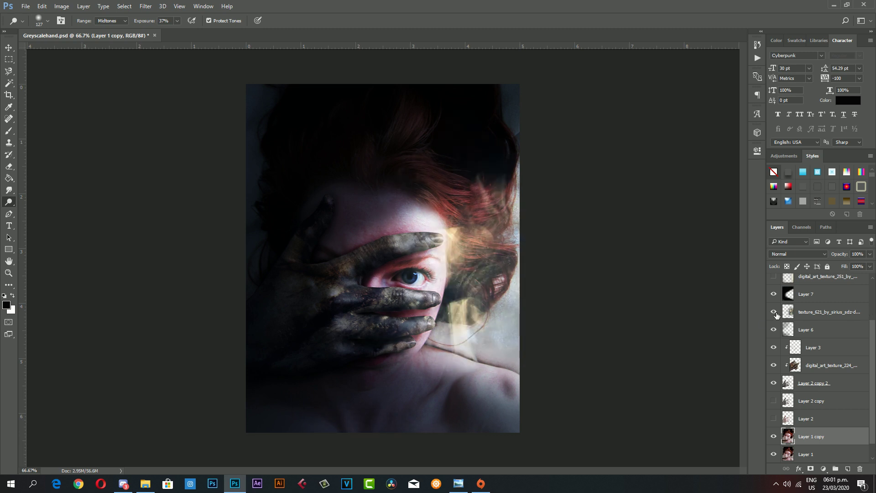
{"action": "left_click", "coordinate": [775, 313]}
{"action": "key", "text": "z"}
{"action": "left_click", "coordinate": [420, 272], "text": "alt"}
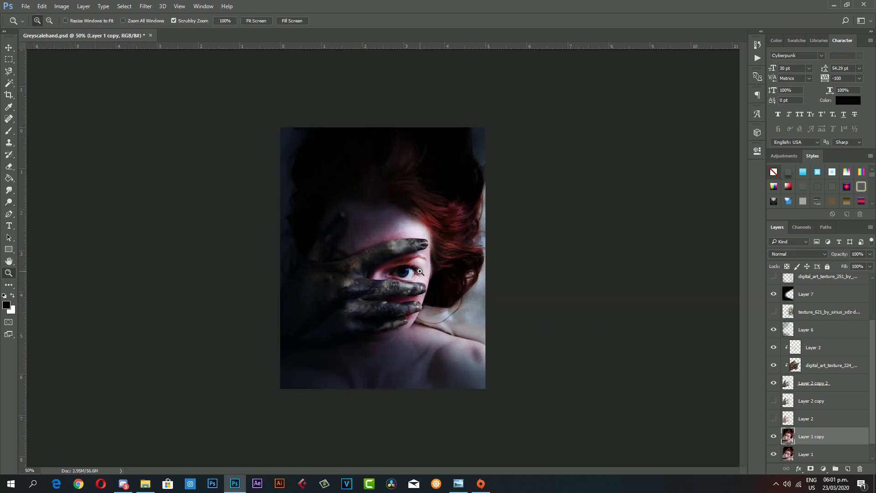
- Place the credits block image along the poster's bottom
{"action": "left_click", "coordinate": [420, 272]}
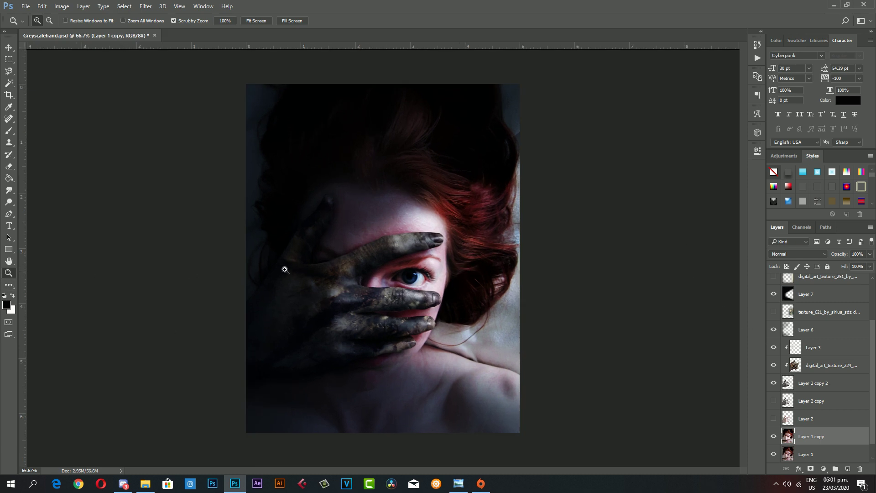
{"action": "left_click", "coordinate": [301, 242], "text": "alt"}
{"action": "left_click", "coordinate": [362, 271]}
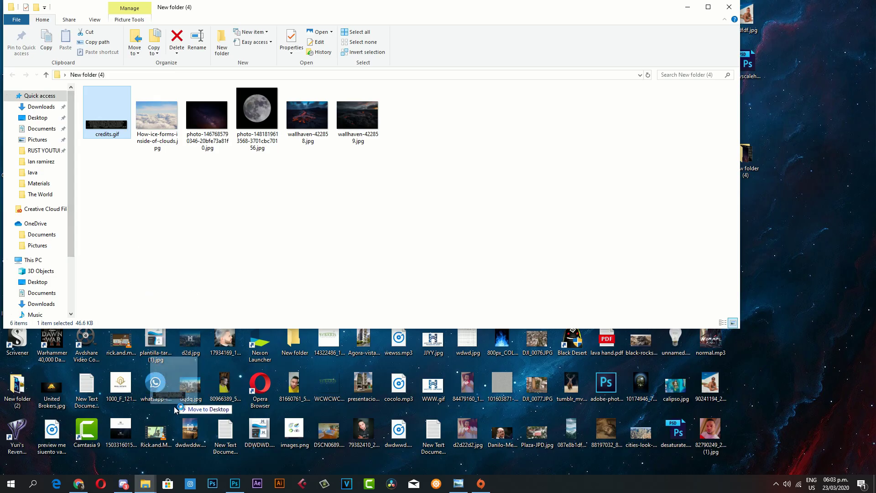
{"action": "left_click_drag", "start_coordinate": [173, 407], "coordinate": [313, 355]}
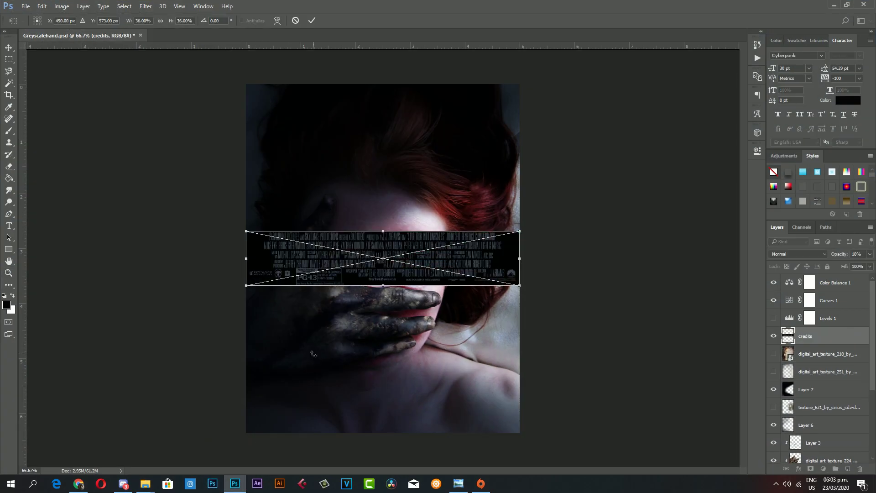
{"action": "left_click_drag", "start_coordinate": [459, 268], "coordinate": [463, 414]}
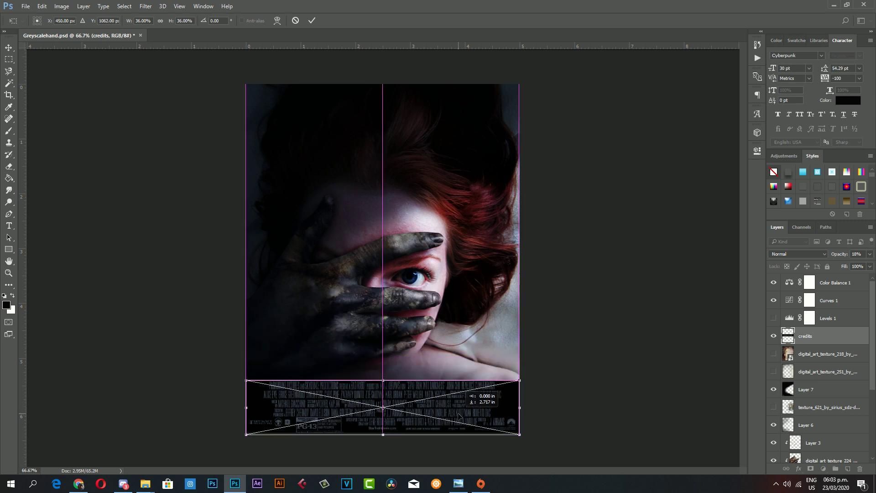
{"action": "key", "text": "Return"}
- Nudge the credits up slightly, blend them in Screen mode, and duplicate the layer
{"action": "key", "text": "z"}
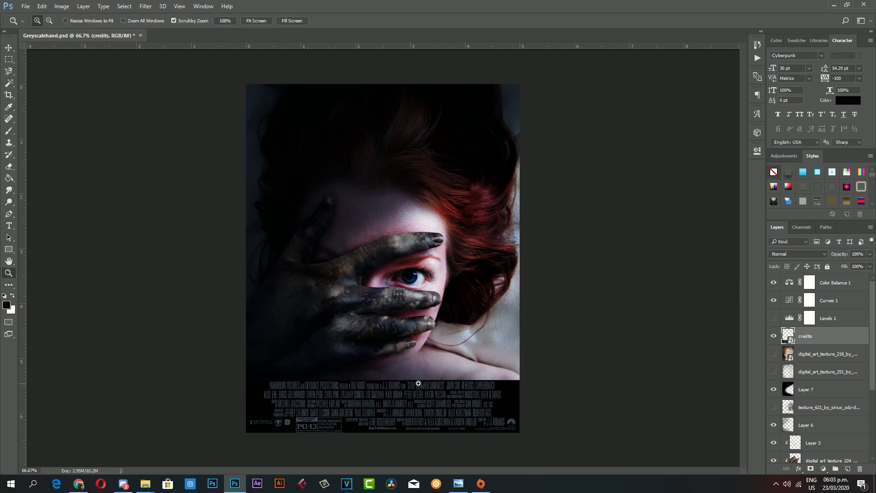
{"action": "left_click", "coordinate": [6, 49]}
{"action": "key", "text": "Up"}
{"action": "key", "text": "Up"}
{"action": "key", "text": "Up"}
{"action": "key", "text": "Up"}
{"action": "key", "text": "Up"}
{"action": "key", "text": "Up"}
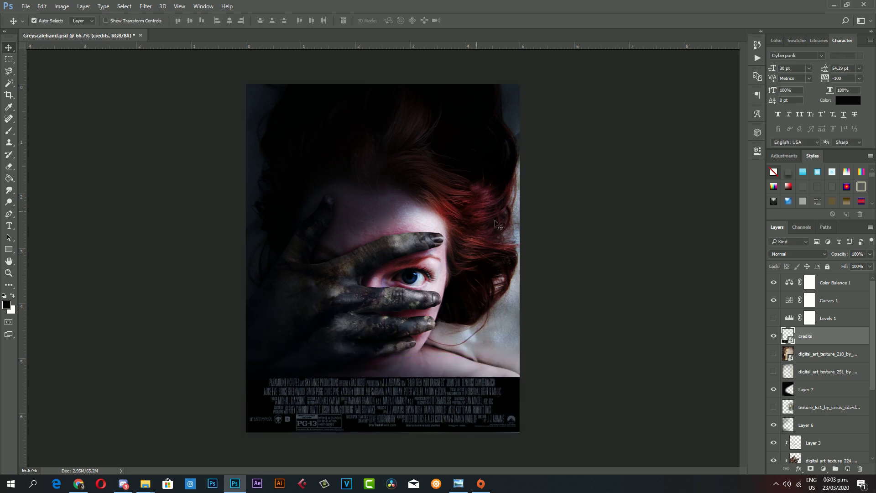
{"action": "left_click", "coordinate": [807, 252]}
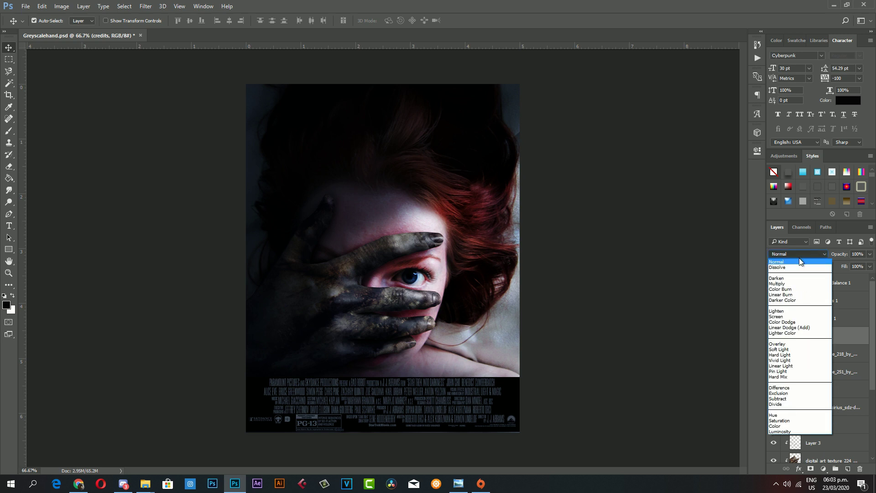
{"action": "left_click", "coordinate": [794, 316]}
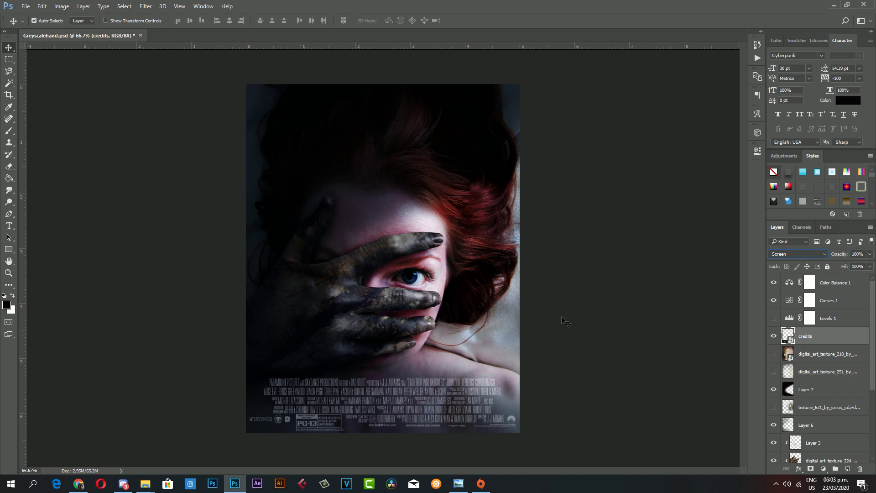
{"action": "key", "text": "ctrl+j"}
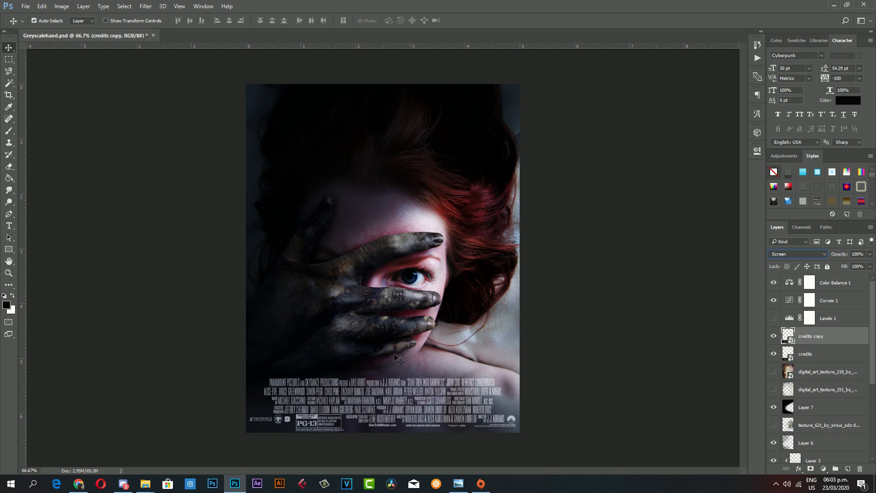
- Merge the credits and credits copy layers and set the merged layer to Screen
{"action": "left_click", "coordinate": [8, 273]}
{"action": "left_click", "coordinate": [441, 383]}
{"action": "left_click_drag", "start_coordinate": [442, 383], "coordinate": [371, 391]}
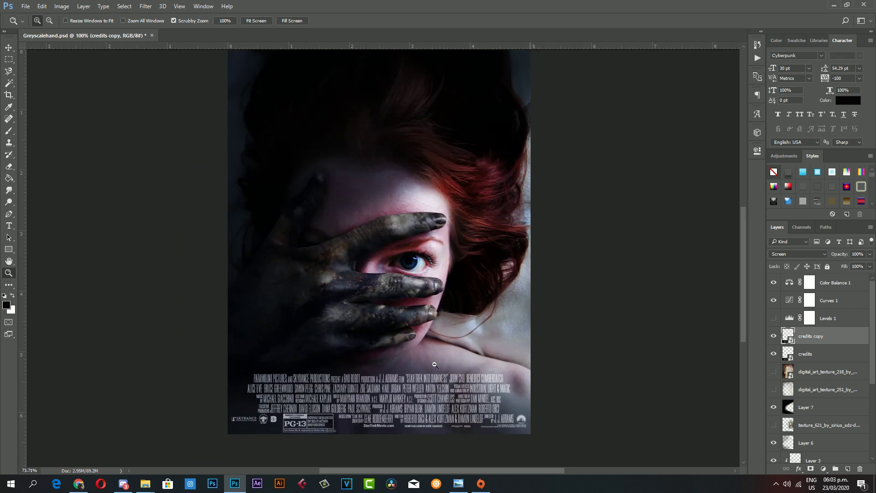
{"action": "scroll", "coordinate": [370, 391], "scroll_direction": "down", "scroll_amount": 1}
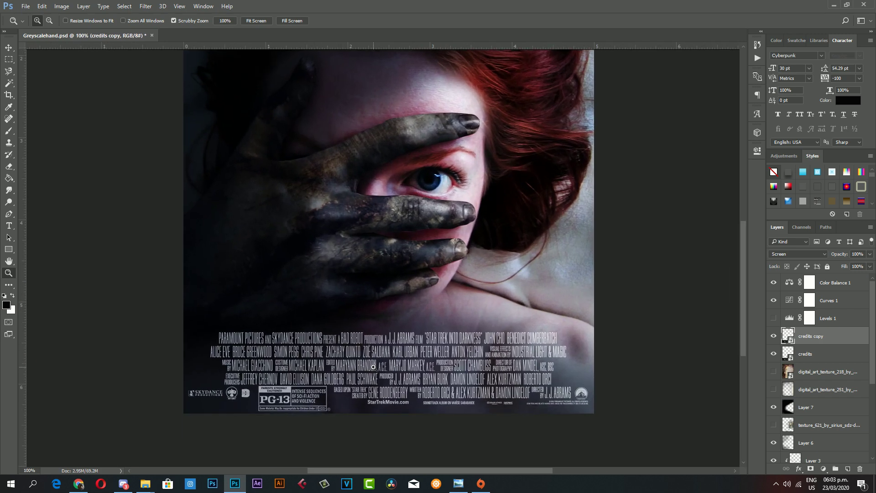
{"action": "left_click_drag", "start_coordinate": [372, 367], "coordinate": [380, 254]}
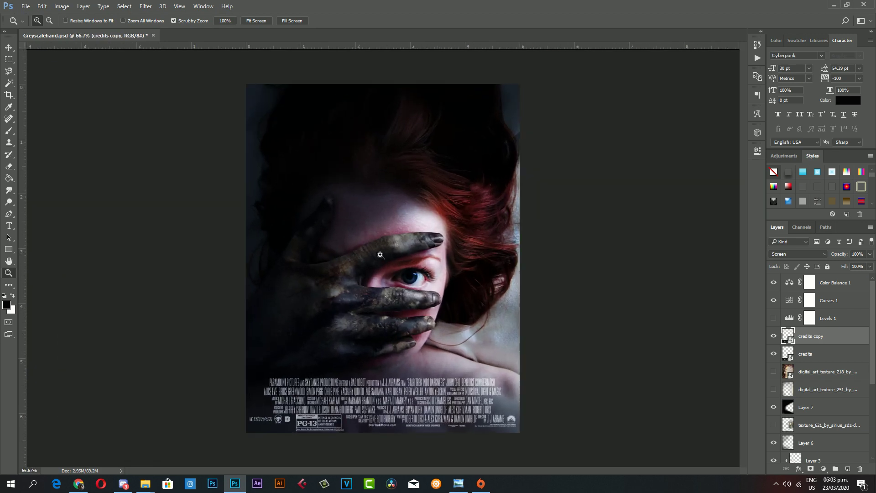
{"action": "left_click", "coordinate": [801, 356], "text": "shift"}
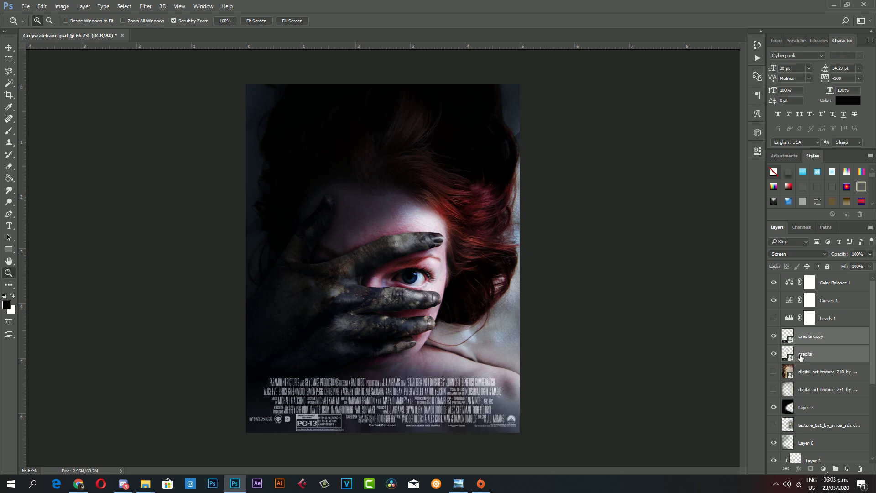
{"action": "key", "text": "ctrl+e"}
{"action": "left_click", "coordinate": [804, 254]}
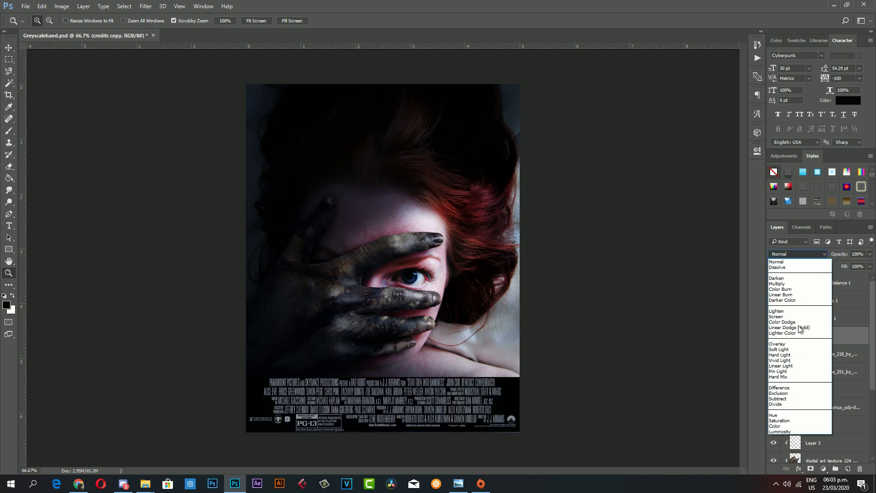
{"action": "left_click", "coordinate": [796, 317]}
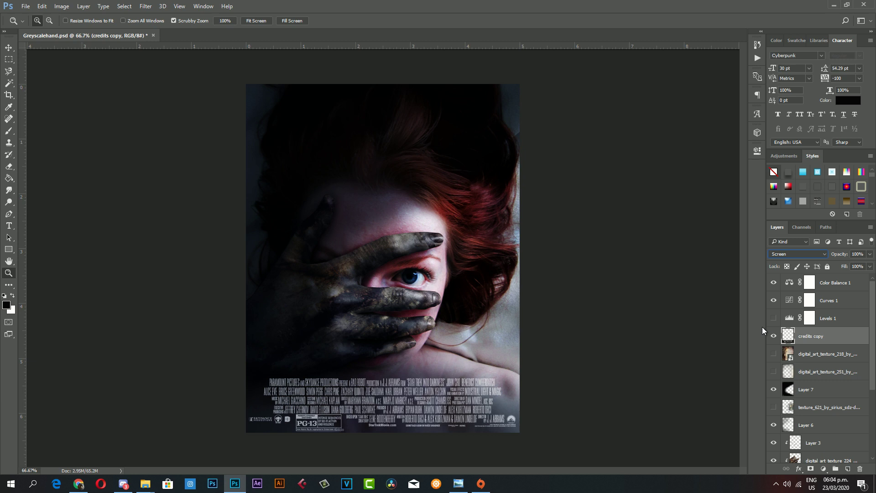
- Shrink the credits block and centre it across the poster's bottom edge
{"action": "left_click", "coordinate": [378, 401]}
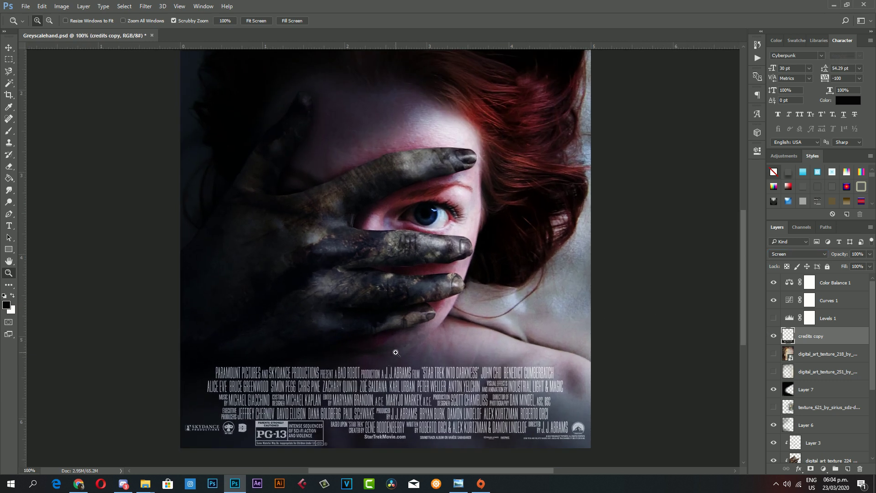
{"action": "key", "text": "ctrl+t"}
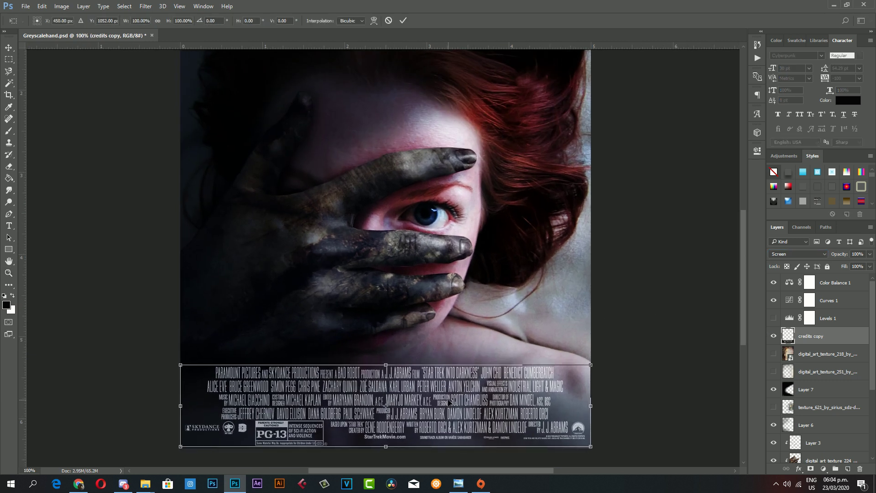
{"action": "key", "text": "Return"}
{"action": "key", "text": "z"}
{"action": "left_click_drag", "start_coordinate": [385, 245], "coordinate": [359, 224]}
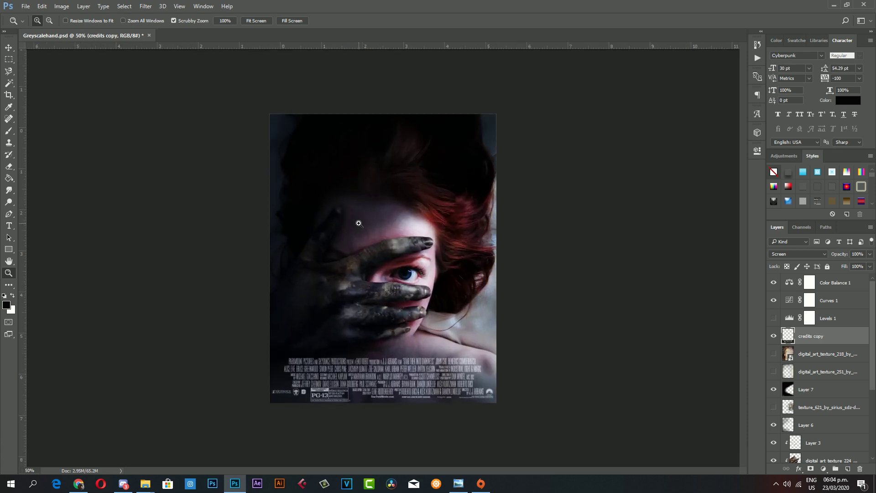
{"action": "left_click", "coordinate": [359, 223]}
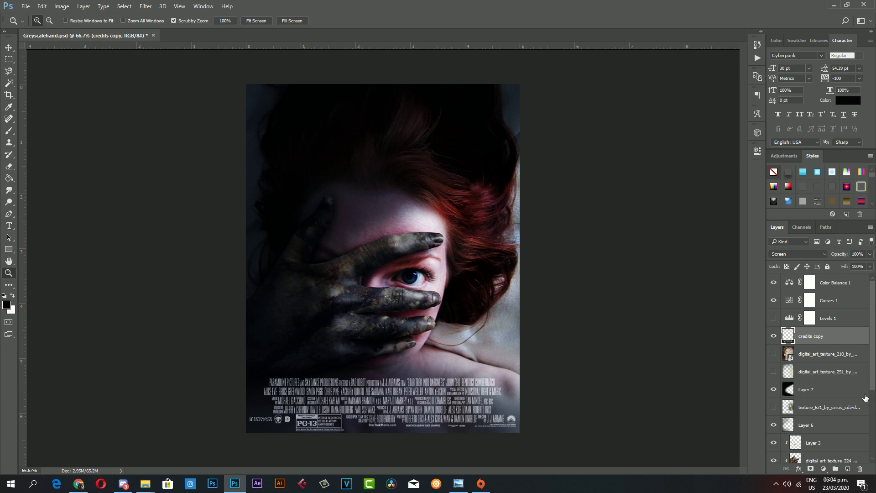
{"action": "key", "text": "ctrl+t"}
{"action": "left_click_drag", "start_coordinate": [519, 431], "coordinate": [488, 425]}
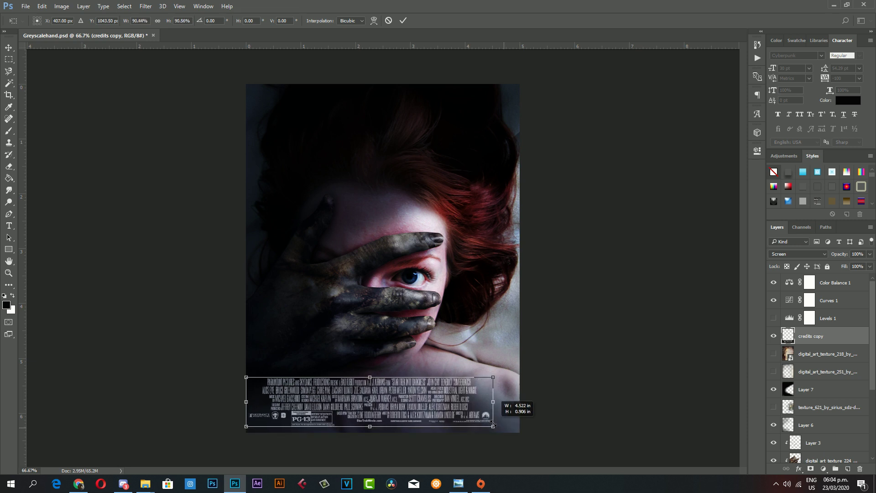
{"action": "left_click_drag", "start_coordinate": [439, 402], "coordinate": [454, 405]}
{"action": "key", "text": "Return"}
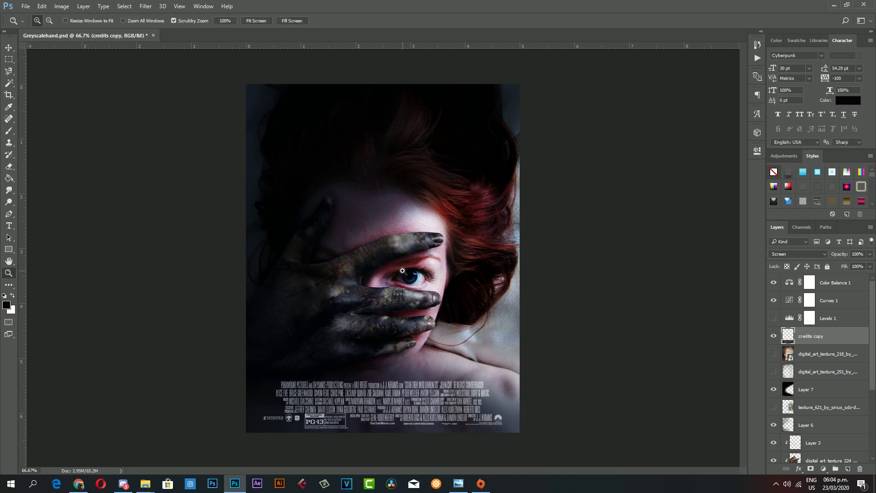
{"action": "left_click", "coordinate": [9, 226]}
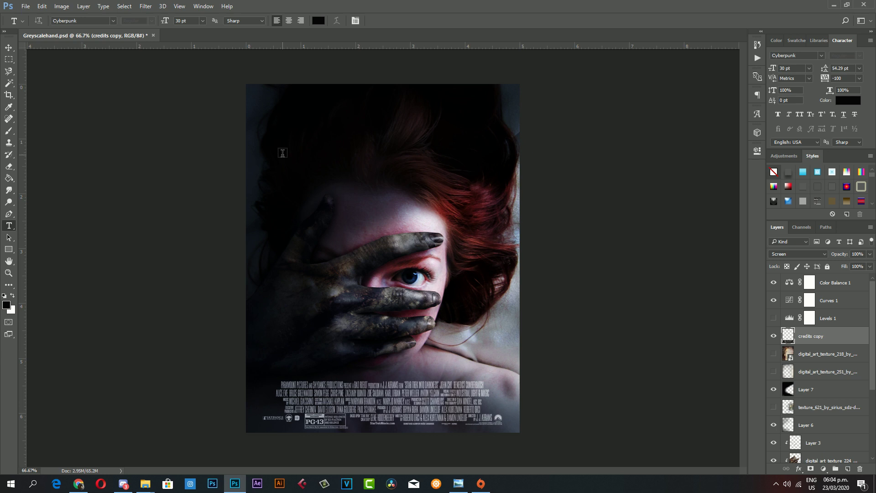
- Type the title text near the poster's top and colour it white (#ffffff)
{"action": "left_click", "coordinate": [283, 153]}
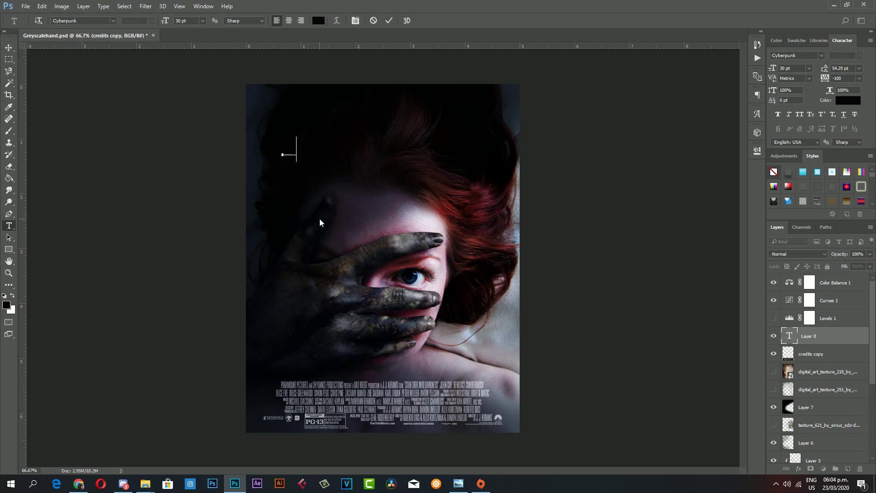
{"action": "type", "text": "Title"}
{"action": "type", "text": "into the"}
{"action": "left_click", "coordinate": [8, 47]}
{"action": "left_click", "coordinate": [848, 100]}
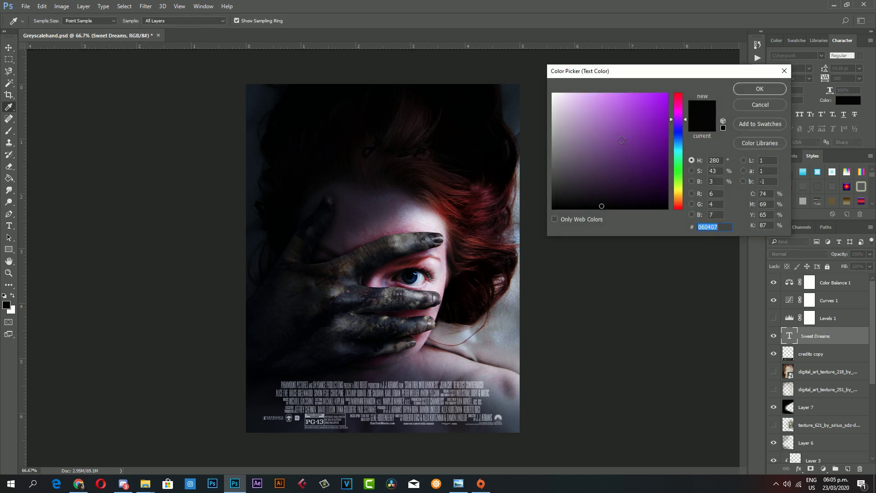
{"action": "type", "text": "ffffff"}
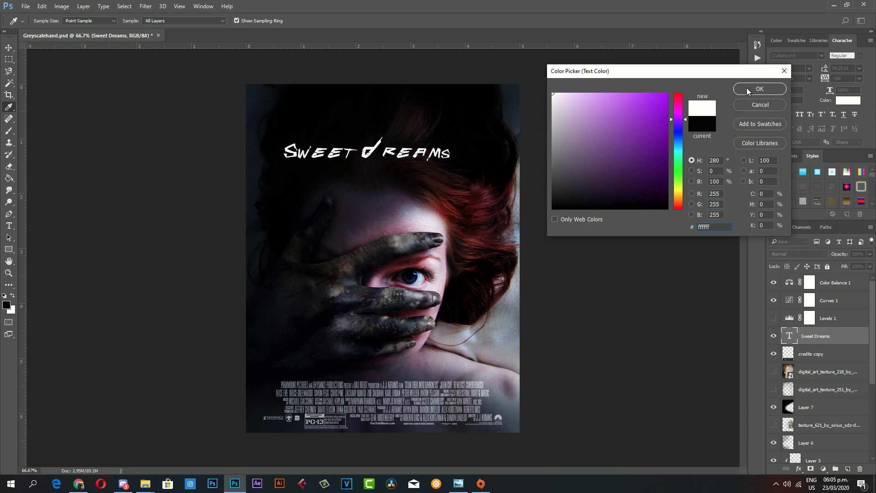
{"action": "left_click", "coordinate": [751, 89]}
- Set the title font to Felix Titling MT with tracking 100
{"action": "key", "text": "ctrl+t"}
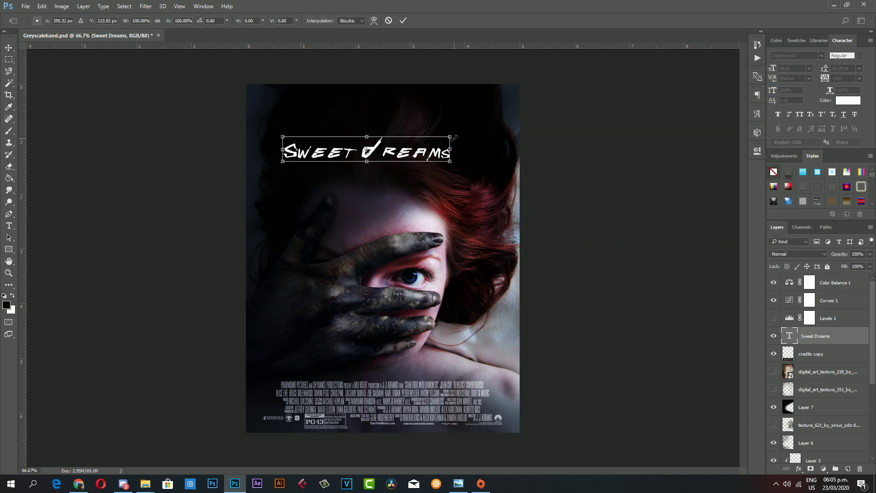
{"action": "key", "text": "Return"}
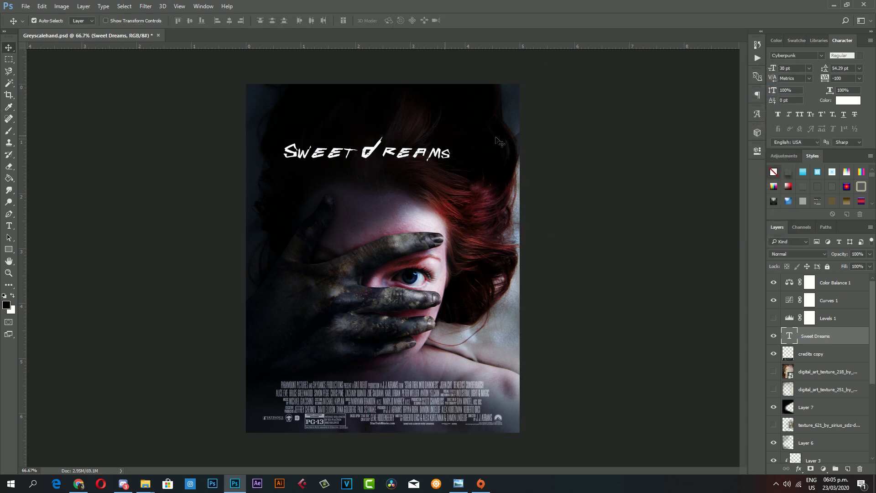
{"action": "left_click", "coordinate": [822, 55]}
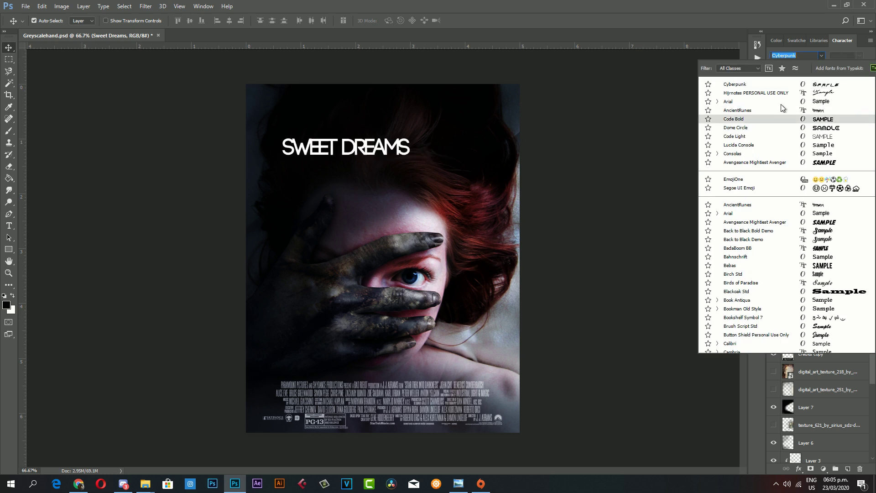
{"action": "scroll", "coordinate": [785, 119], "scroll_direction": "down", "scroll_amount": 2}
{"action": "scroll", "coordinate": [760, 215], "scroll_direction": "down", "scroll_amount": 1}
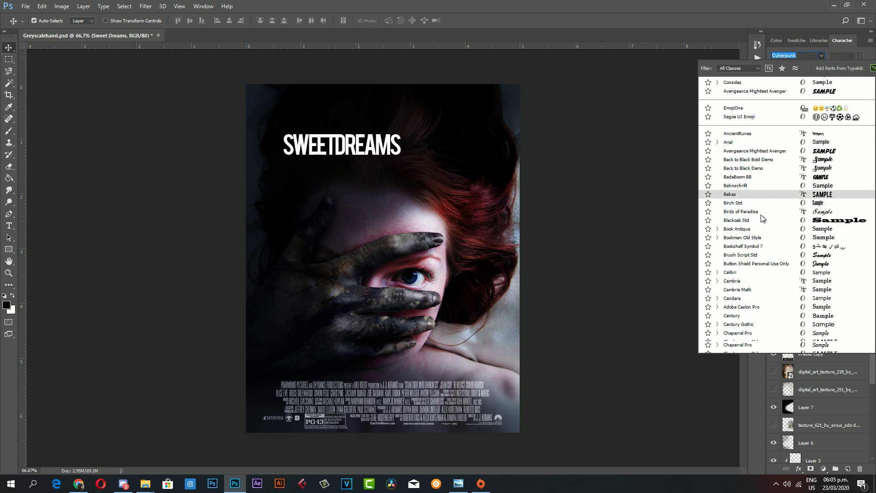
{"action": "scroll", "coordinate": [760, 214], "scroll_direction": "down", "scroll_amount": 8}
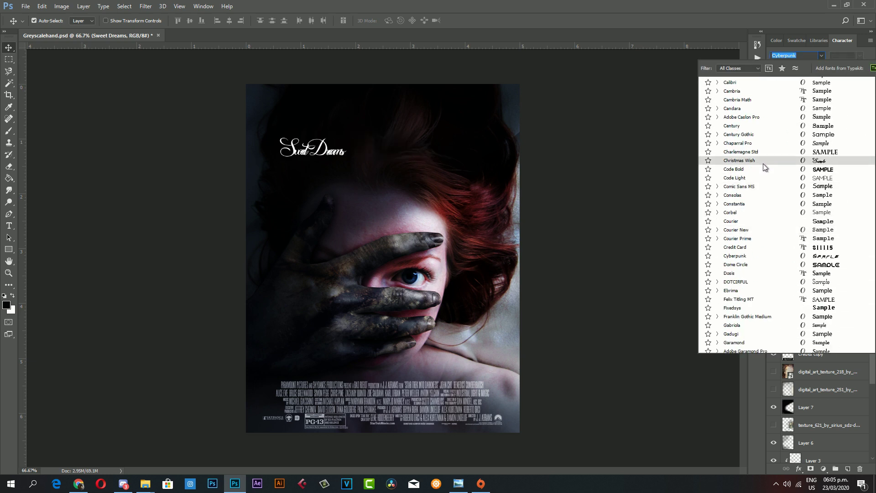
{"action": "scroll", "coordinate": [763, 167], "scroll_direction": "down", "scroll_amount": 4}
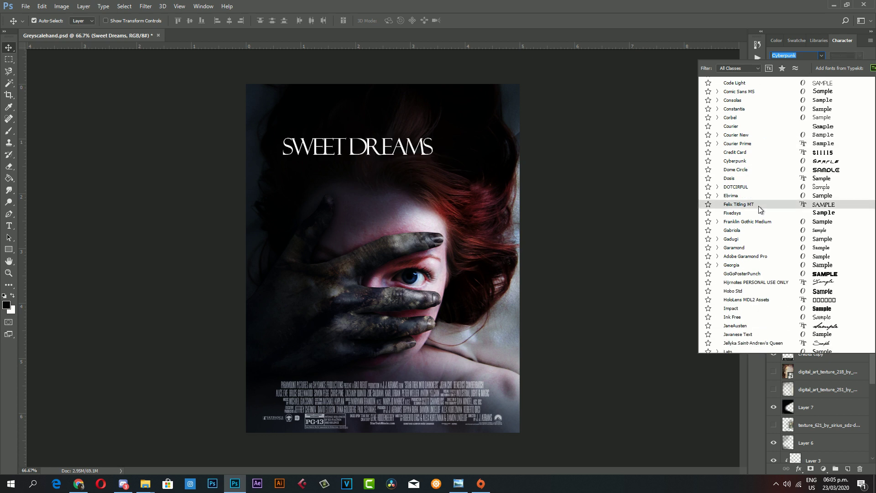
{"action": "left_click", "coordinate": [759, 207]}
{"action": "left_click", "coordinate": [860, 78]}
{"action": "left_click", "coordinate": [843, 215]}
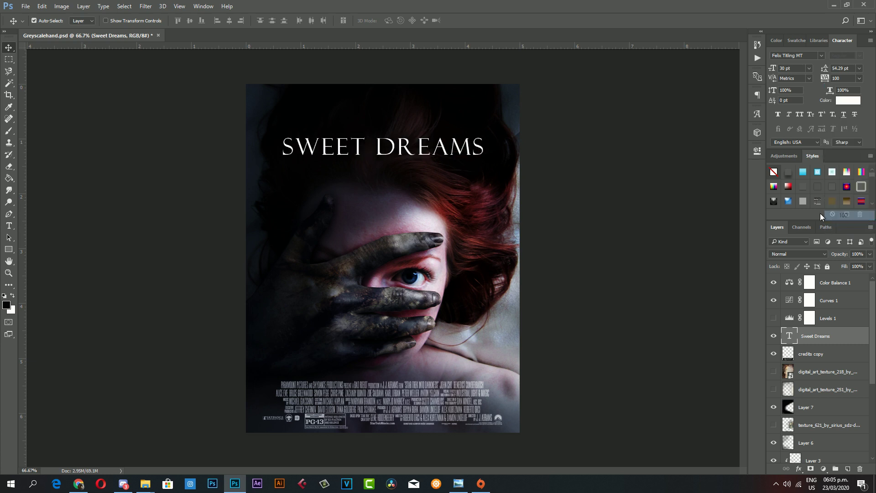
- Scale the title down toward the top left
{"action": "key", "text": "ctrl"}
{"action": "key", "text": "ctrl+t"}
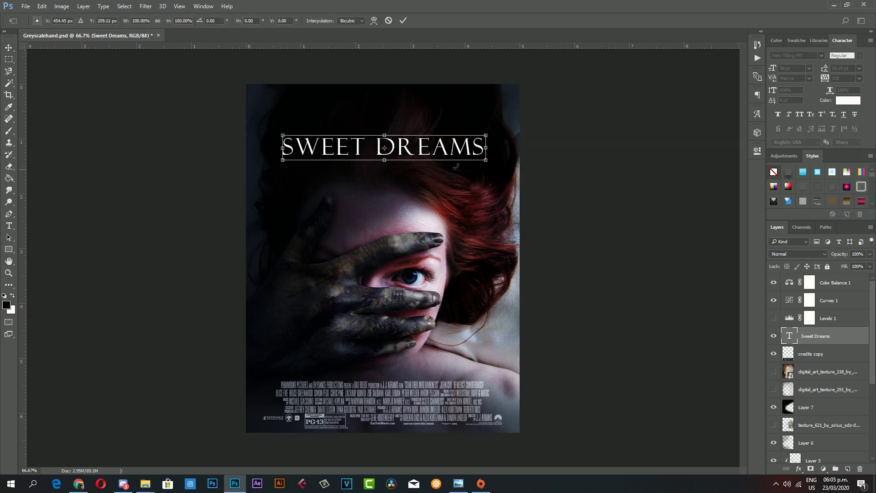
{"action": "left_click_drag", "start_coordinate": [485, 155], "coordinate": [398, 147]}
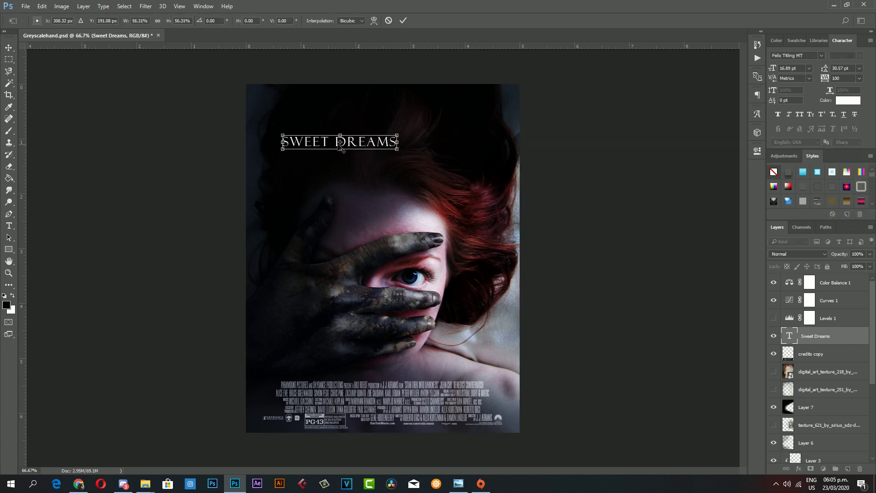
{"action": "key", "text": "Return"}
- Enlarge the word SWEET to 24 pt, keeping DREAMS smaller
{"action": "left_click", "coordinate": [9, 226]}
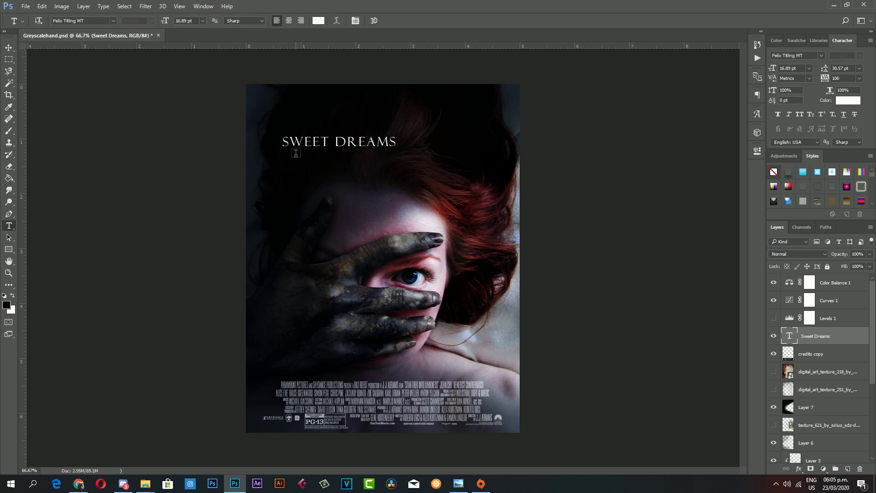
{"action": "left_click_drag", "start_coordinate": [330, 143], "coordinate": [283, 144]}
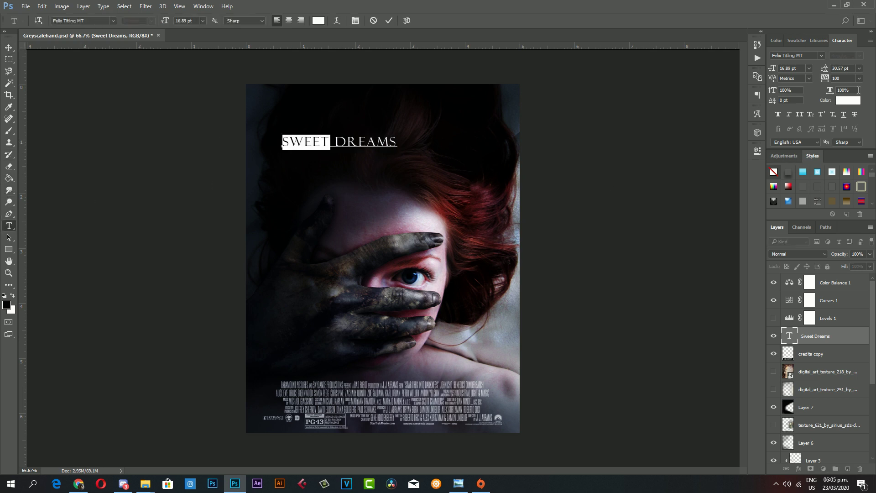
{"action": "left_click", "coordinate": [810, 69]}
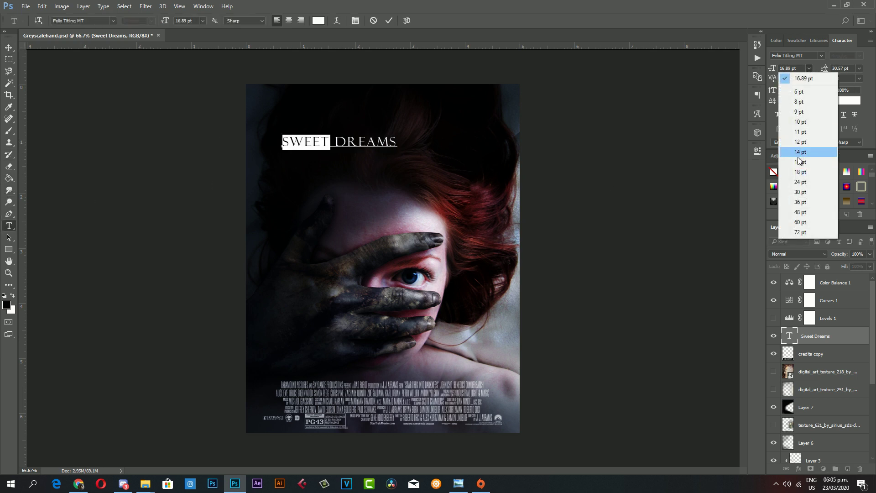
{"action": "left_click", "coordinate": [810, 180]}
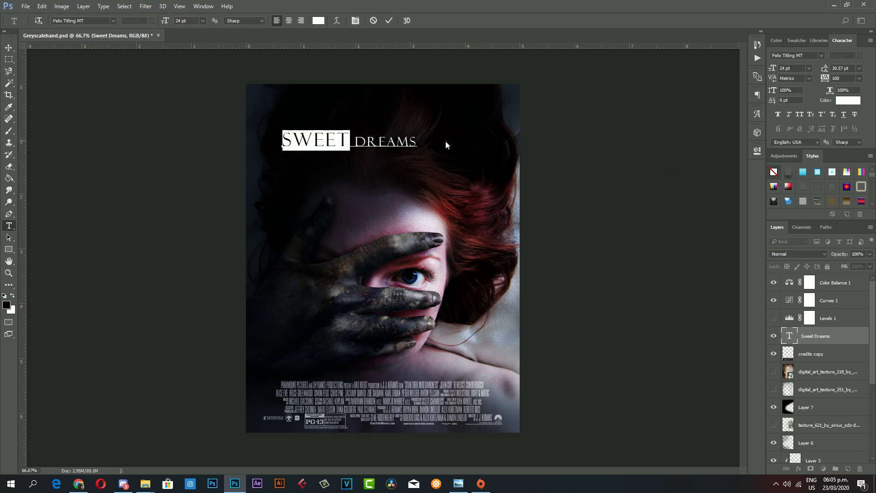
{"action": "key", "text": "Return"}
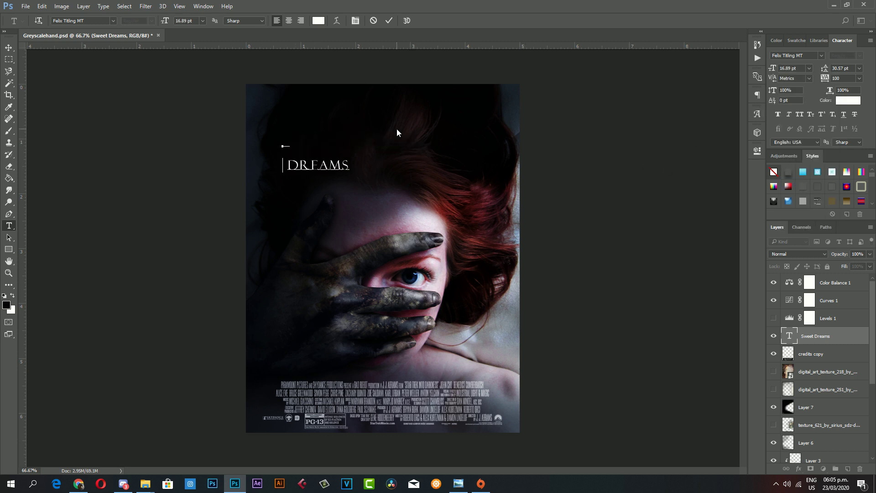
{"action": "key", "text": "BackSpace"}
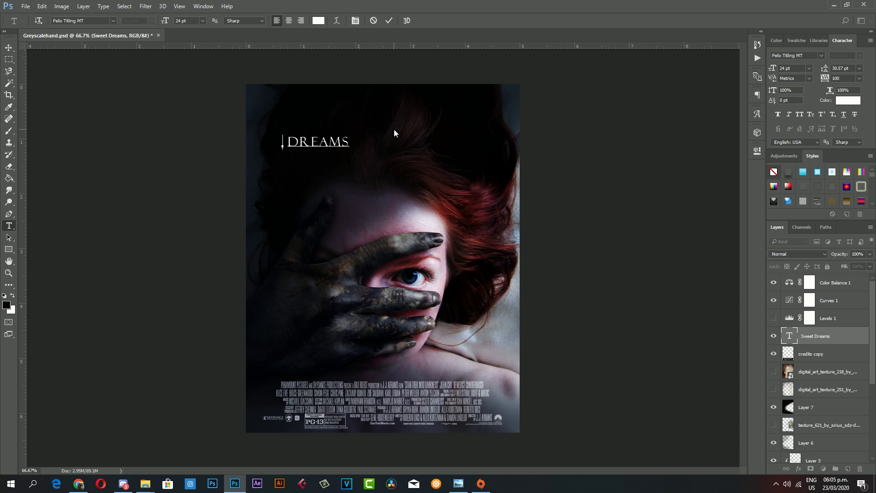
{"action": "key", "text": "ctrl+z"}
{"action": "left_click", "coordinate": [365, 144]}
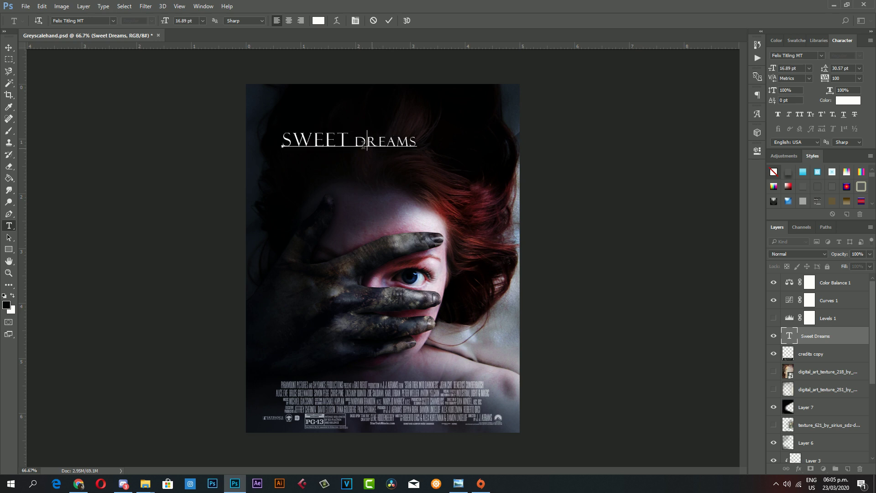
{"action": "left_click", "coordinate": [8, 47]}
- Scale the whole title up to about 162% and centre it horizontally
{"action": "key", "text": "ctrl+t"}
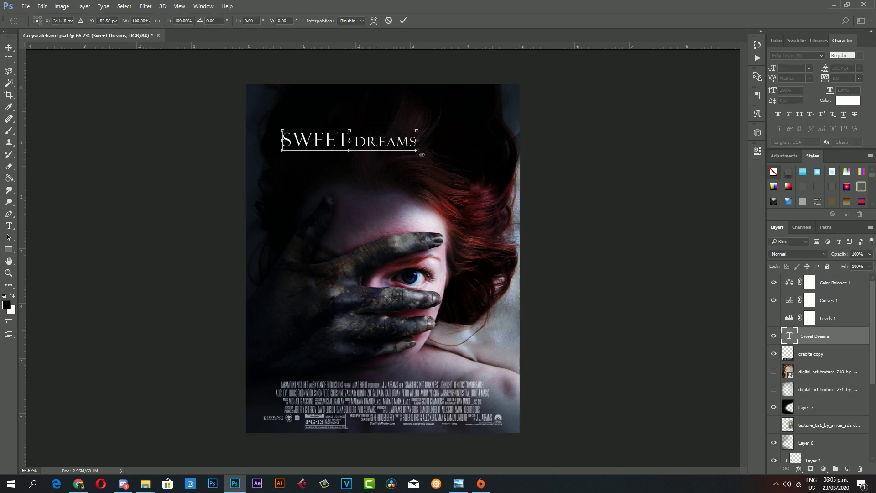
{"action": "left_click_drag", "start_coordinate": [418, 151], "coordinate": [499, 186]}
{"action": "left_click_drag", "start_coordinate": [474, 151], "coordinate": [466, 151]}
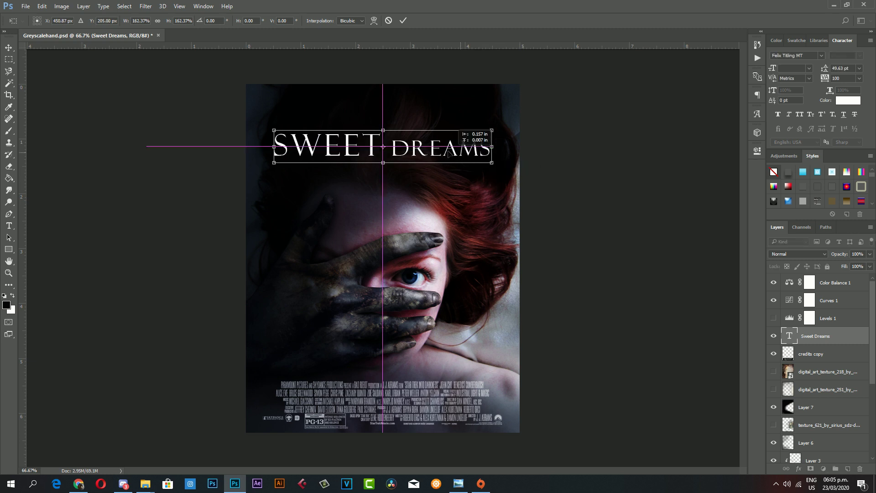
{"action": "key", "text": "Return"}
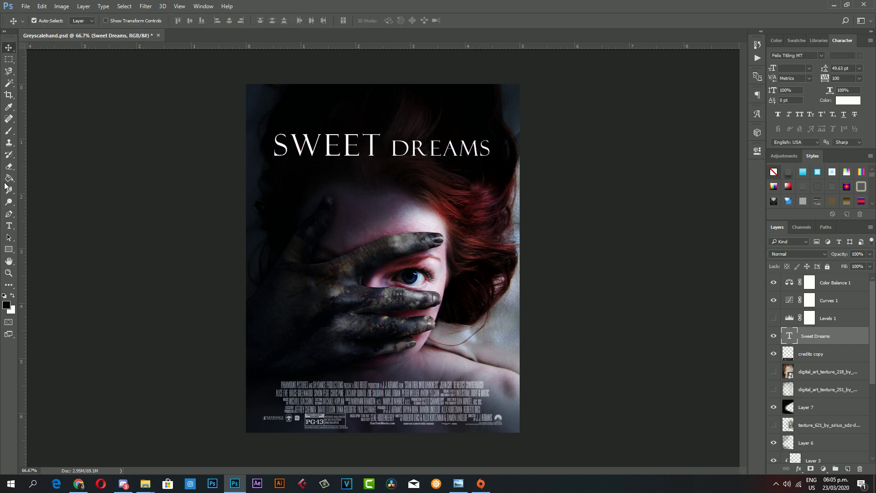
- Rasterize the title and erase its outer letters at low opacity so the ends fade
{"action": "left_click", "coordinate": [9, 168]}
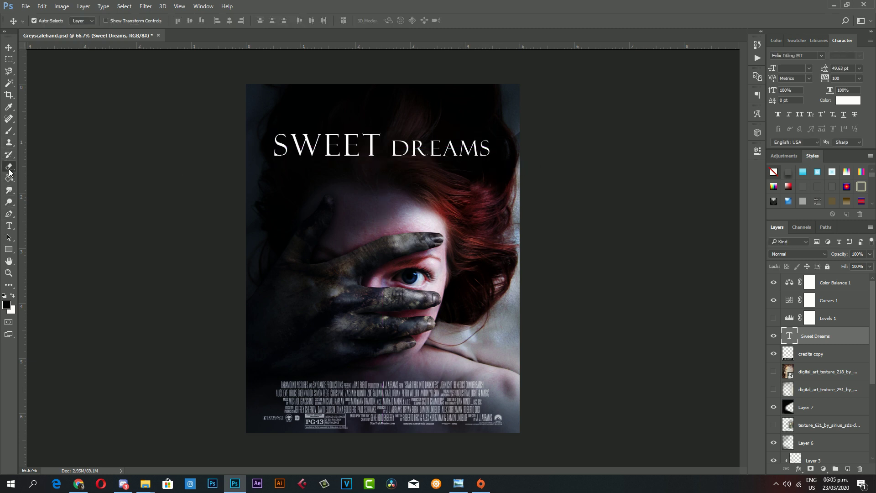
{"action": "left_click", "coordinate": [446, 212]}
{"action": "left_click", "coordinate": [406, 188]}
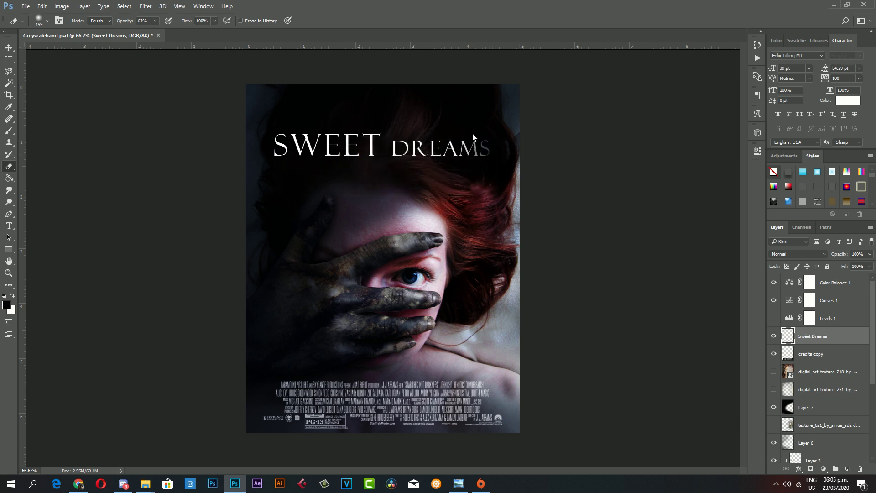
{"action": "key", "text": "ctrl+z"}
{"action": "left_click", "coordinate": [452, 155]}
{"action": "left_click_drag", "start_coordinate": [303, 145], "coordinate": [221, 147]}
{"action": "mouse_move", "coordinate": [289, 159]}
{"action": "left_mouse_down"}
{"action": "mouse_move", "coordinate": [278, 171]}
{"action": "mouse_move", "coordinate": [284, 93]}
{"action": "mouse_move", "coordinate": [297, 85]}
{"action": "mouse_move", "coordinate": [379, 143]}
{"action": "left_mouse_up"}
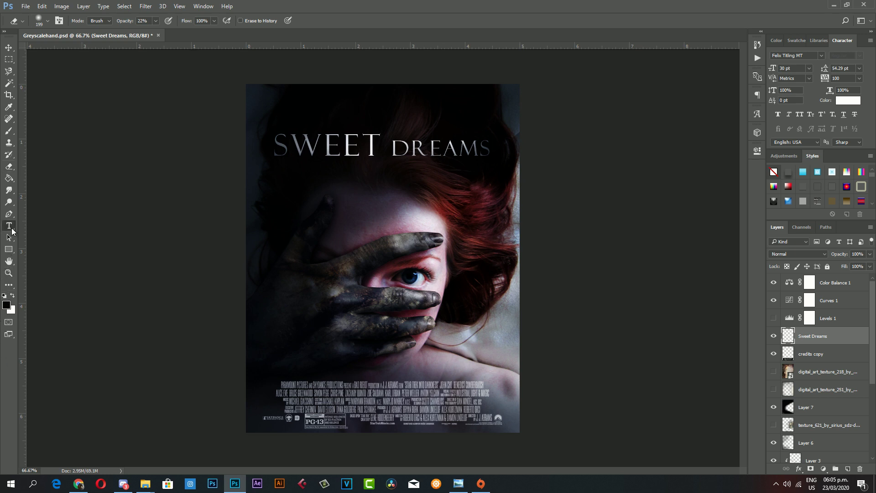
{"action": "left_click", "coordinate": [9, 226]}
- Type the author's name as a byline lower on the poster
{"action": "left_click", "coordinate": [285, 333]}
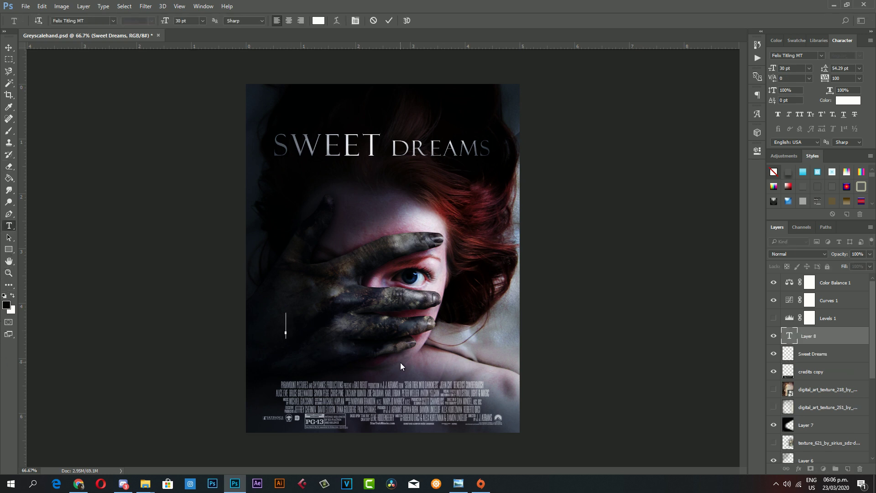
{"action": "type", "text": "JEAN CAS"}
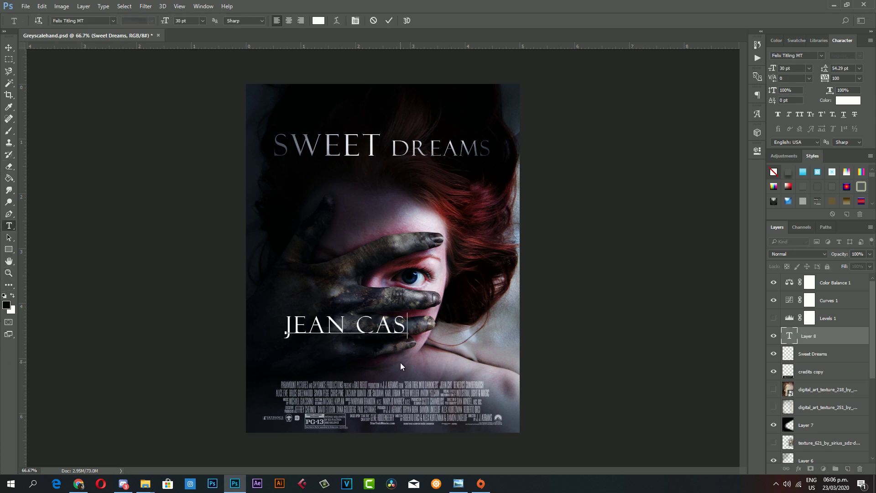
{"action": "type", "text": "TILLO"}
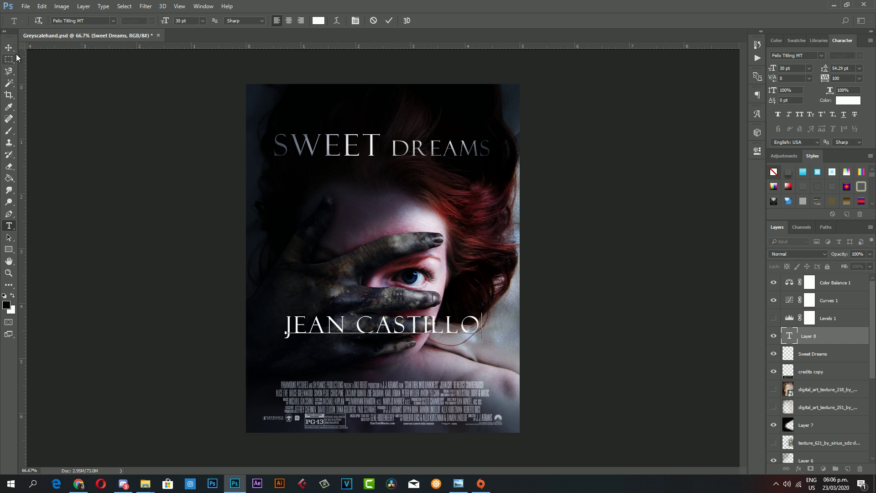
{"action": "left_click", "coordinate": [9, 47]}
{"action": "key", "text": "ctrl+t"}
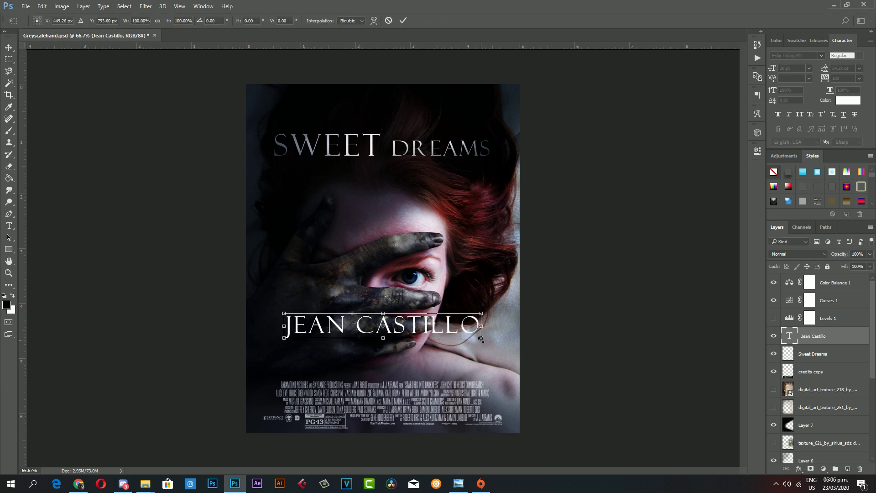
{"action": "left_click_drag", "start_coordinate": [482, 339], "coordinate": [373, 305]}
{"action": "key", "text": "Return"}
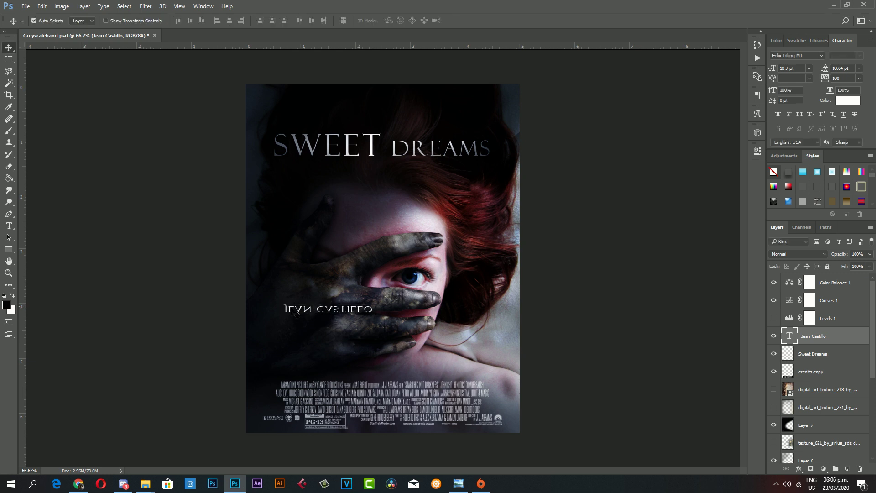
{"action": "key", "text": "ctrl+z"}
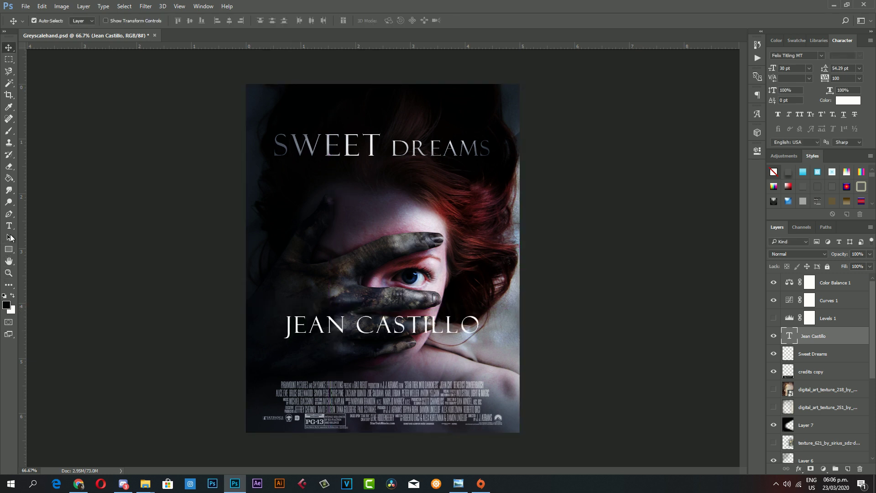
- Add the prefix 'BY.' to the start of the byline
{"action": "left_click", "coordinate": [9, 225]}
{"action": "left_click", "coordinate": [288, 330]}
{"action": "type", "text": "B"}
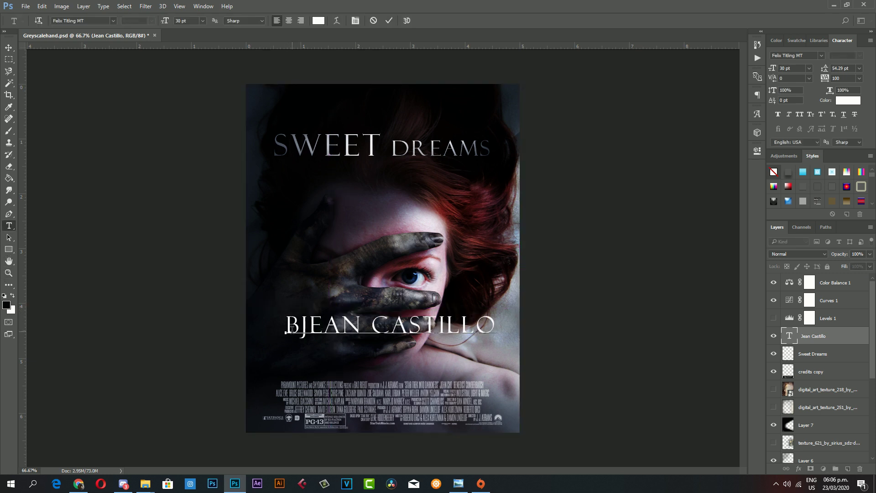
{"action": "type", "text": "Y."}
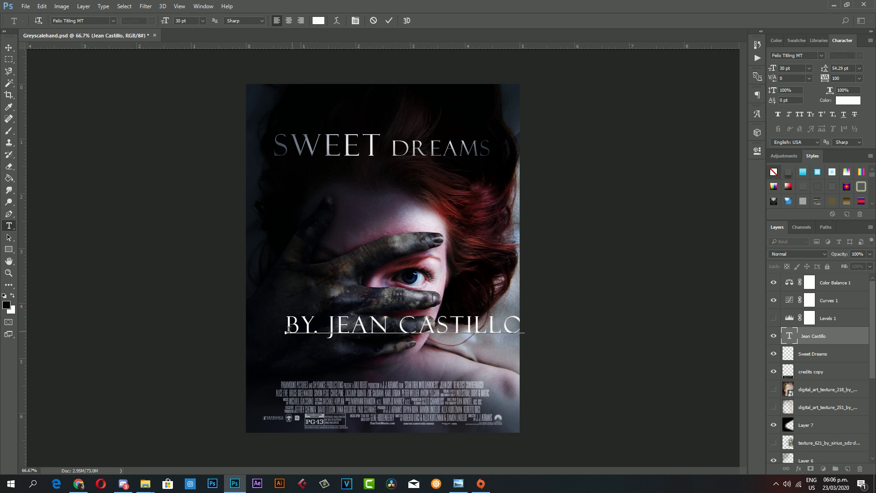
{"action": "left_click", "coordinate": [8, 47]}
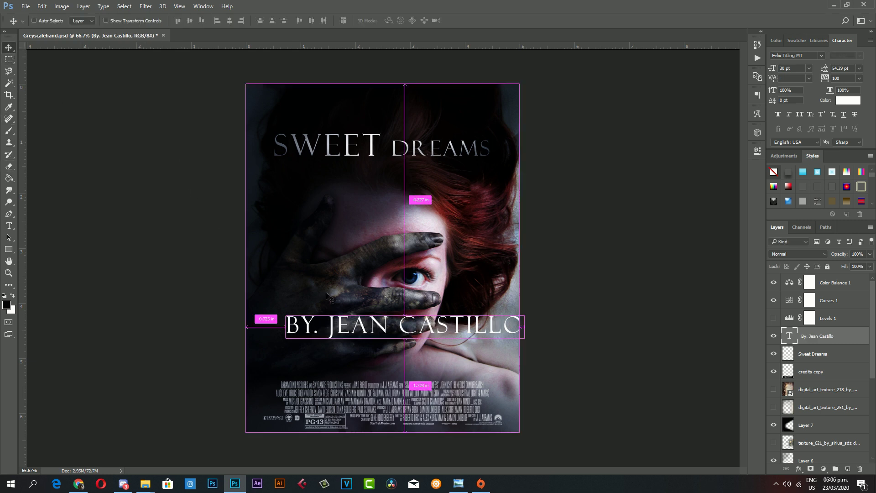
- Shrink the byline and position it just beneath DREAMS
{"action": "key", "text": "ctrl+t"}
{"action": "mouse_move", "coordinate": [526, 339]}
{"action": "left_mouse_down"}
{"action": "mouse_move", "coordinate": [363, 321]}
{"action": "mouse_move", "coordinate": [497, 155]}
{"action": "mouse_move", "coordinate": [491, 178]}
{"action": "left_mouse_up"}
{"action": "key", "text": "Return"}
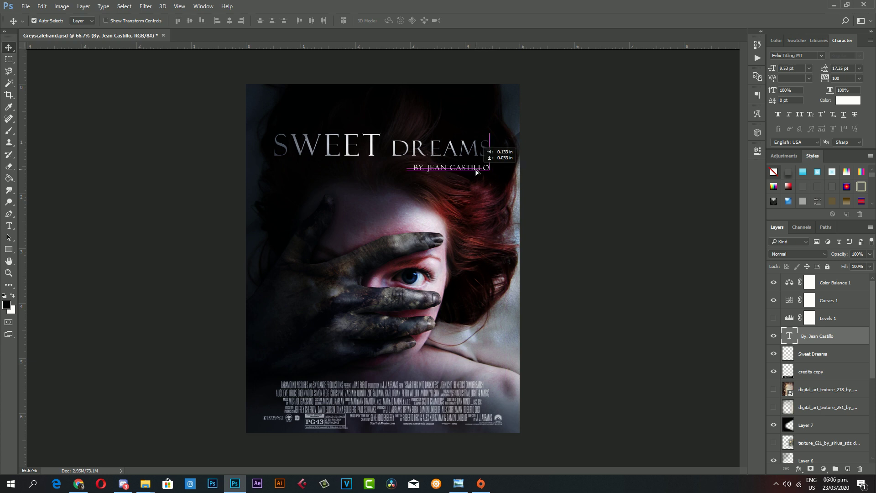
{"action": "left_click_drag", "start_coordinate": [490, 179], "coordinate": [468, 169]}
{"action": "key", "text": "z"}
{"action": "left_click_drag", "start_coordinate": [406, 212], "coordinate": [390, 211]}
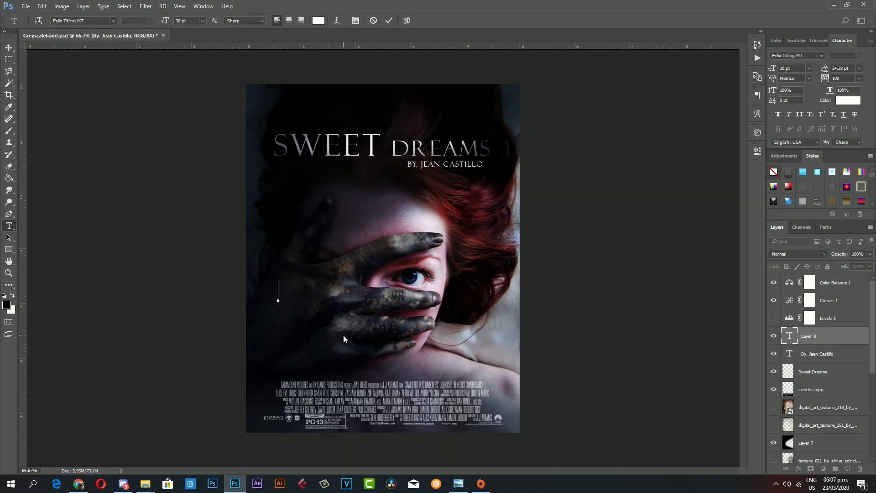
- Type the date 03/20/21 and centre it just above the credits block
{"action": "type", "text": "03/2"}
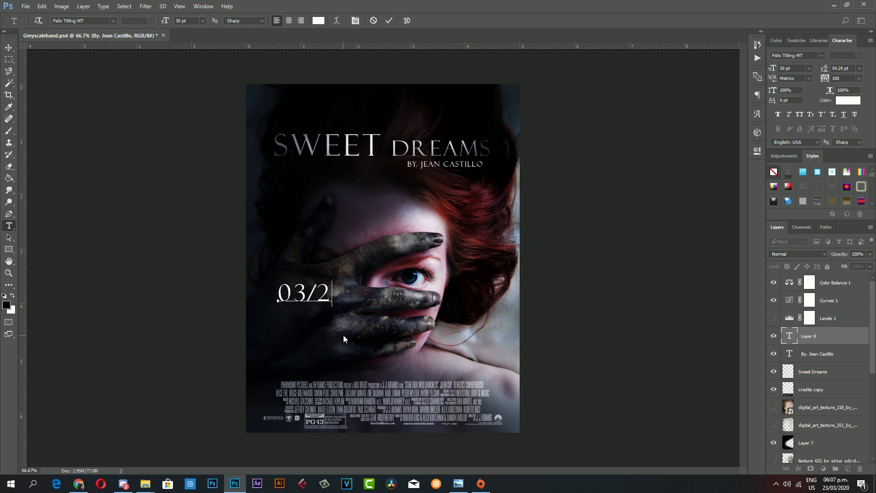
{"action": "type", "text": "0/21"}
{"action": "left_click", "coordinate": [9, 47]}
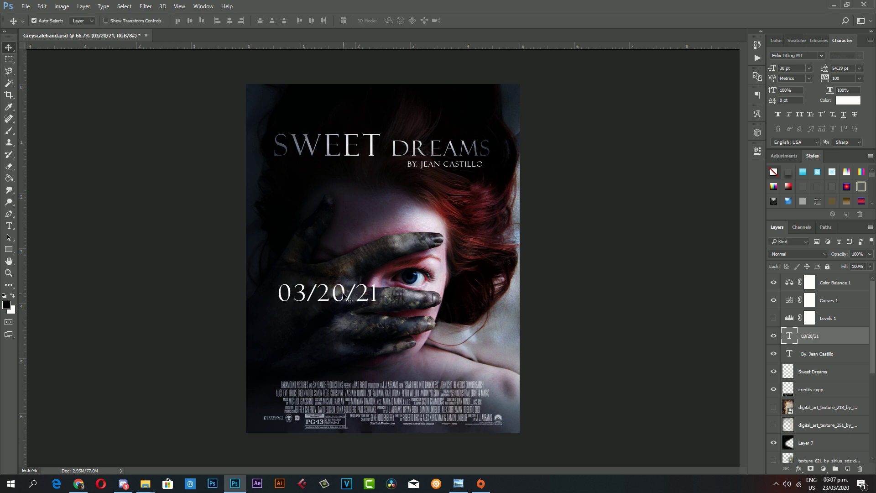
{"action": "left_click_drag", "start_coordinate": [349, 300], "coordinate": [407, 374]}
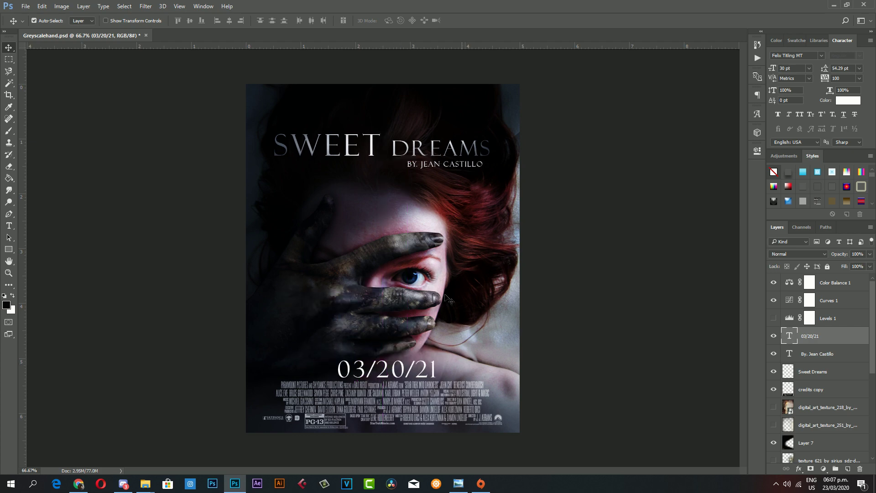
{"action": "key", "text": "ctrl+t"}
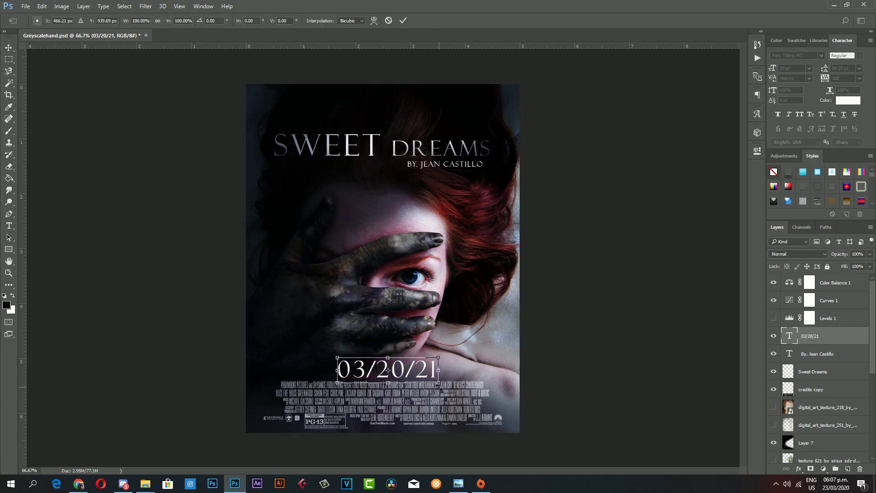